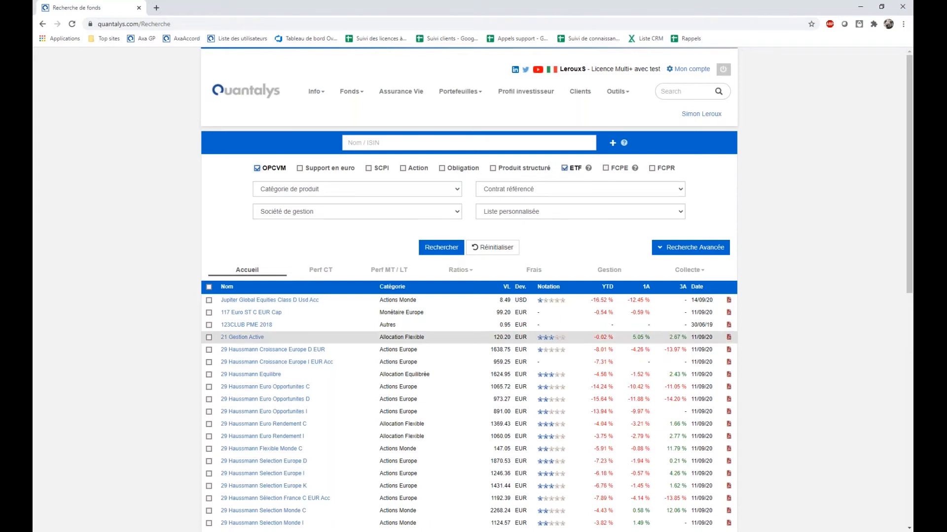
Clear the OPCVM and ETF product types and rerun the search across all products.
scroll(511, 375, "down", 10)
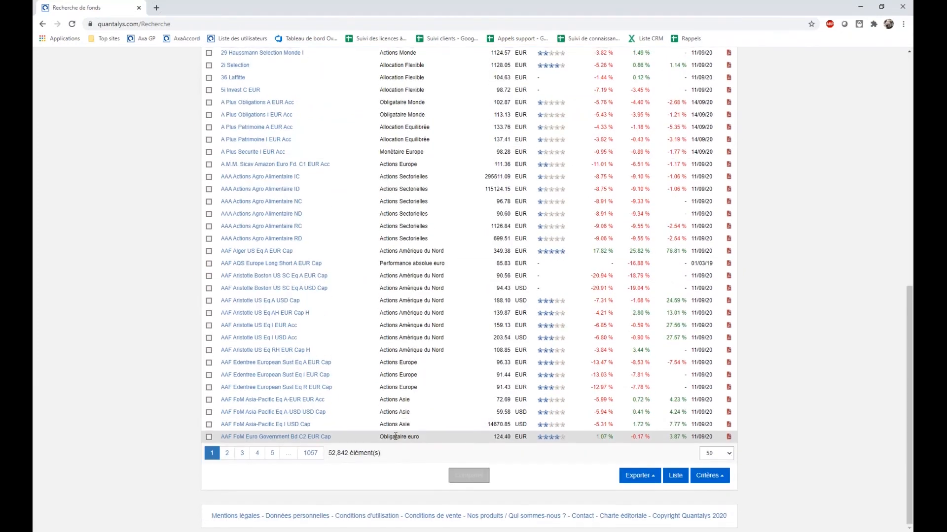
scroll(396, 437, "up", 10)
left_click(273, 159)
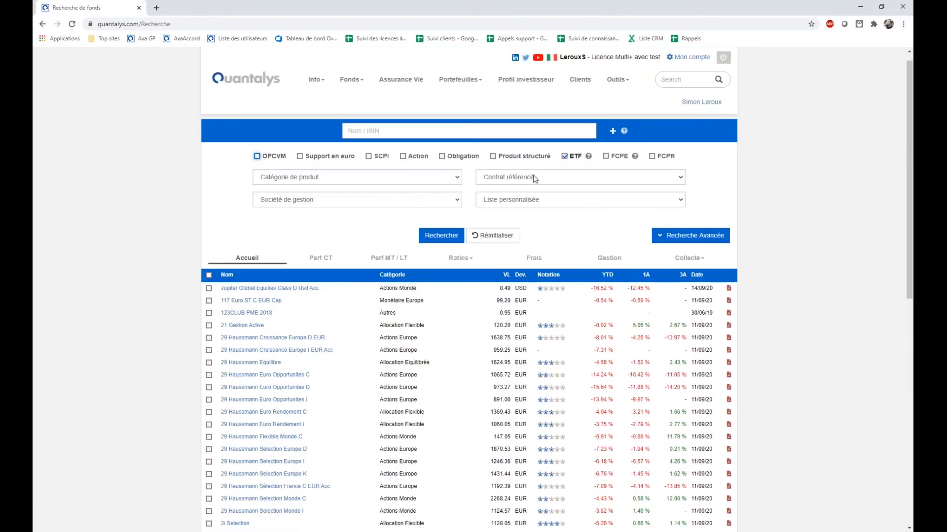
left_click(566, 157)
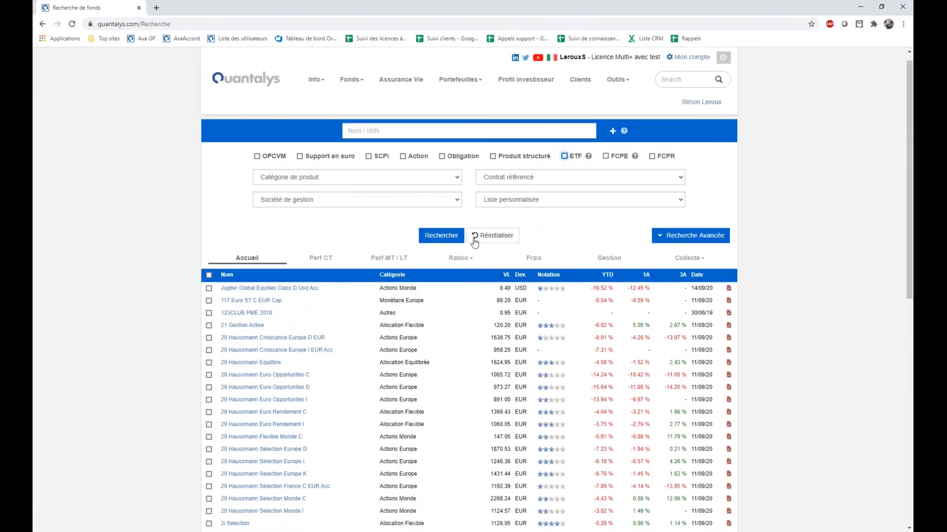
left_click(441, 235)
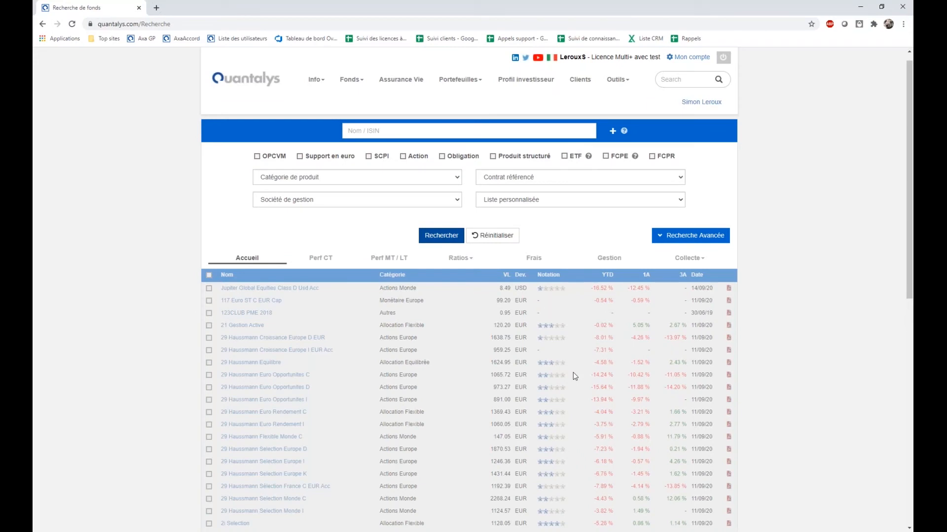
scroll(573, 375, "down", 5)
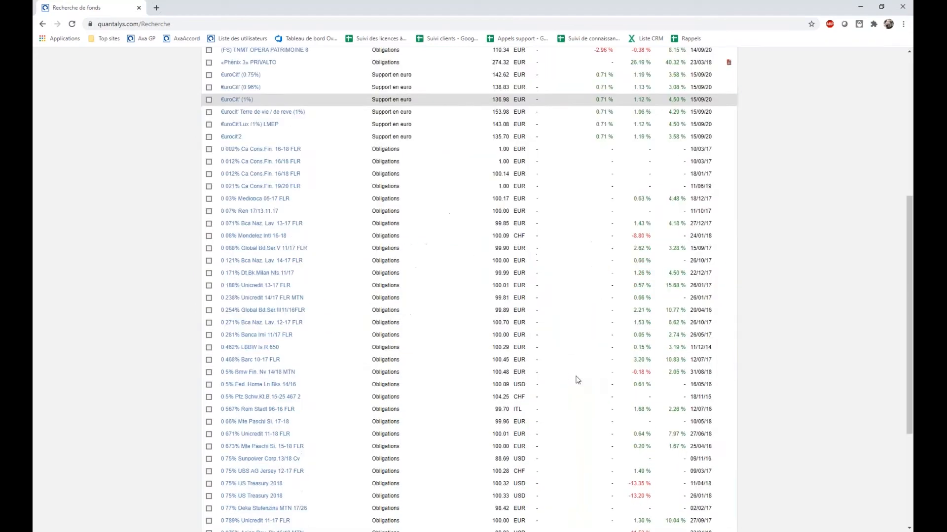
scroll(576, 377, "down", 3)
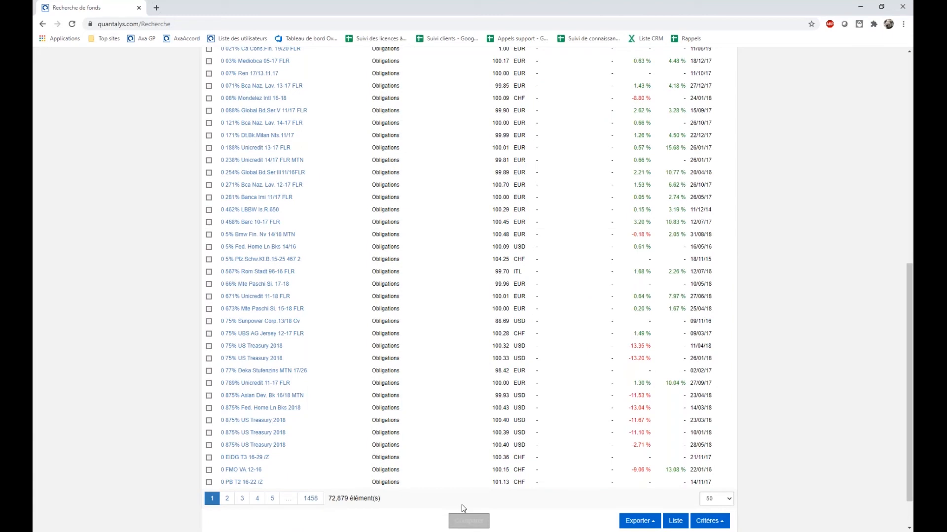
Restrict the search to the OPCVM product type and rerun it.
scroll(462, 505, "up", 9)
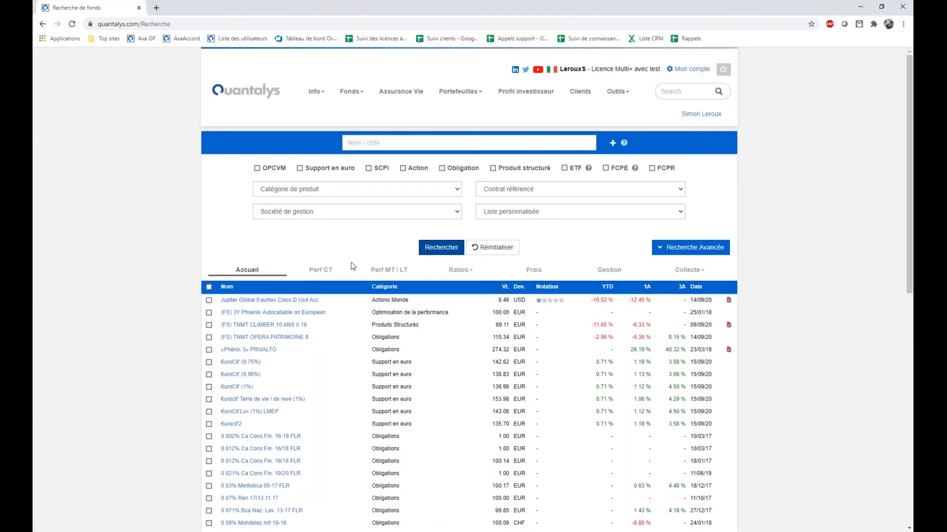
left_click(284, 169)
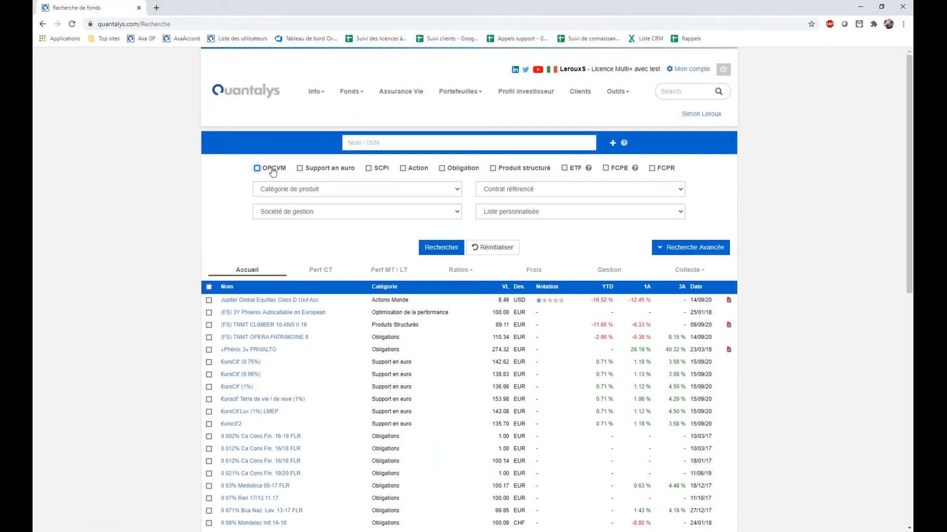
left_click(442, 247)
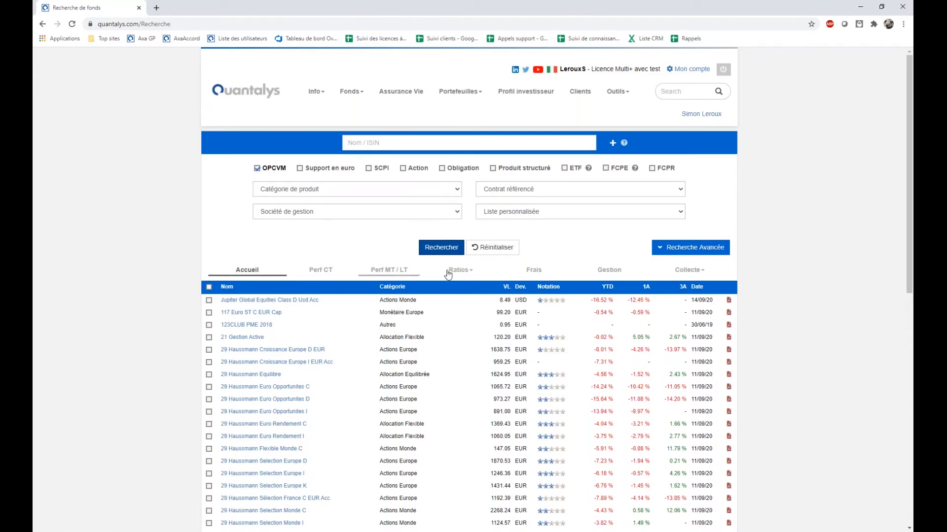
Examine the product category tree through Actions, Actions Europe, Pays and Actions France.
left_click(309, 192)
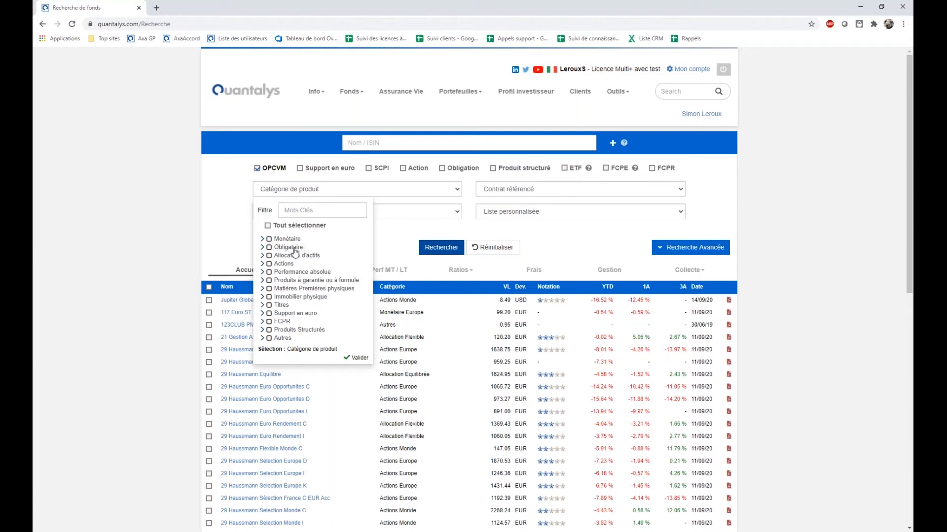
scroll(295, 252, "down", 1)
scroll(284, 275, "up", 1)
left_click(262, 263)
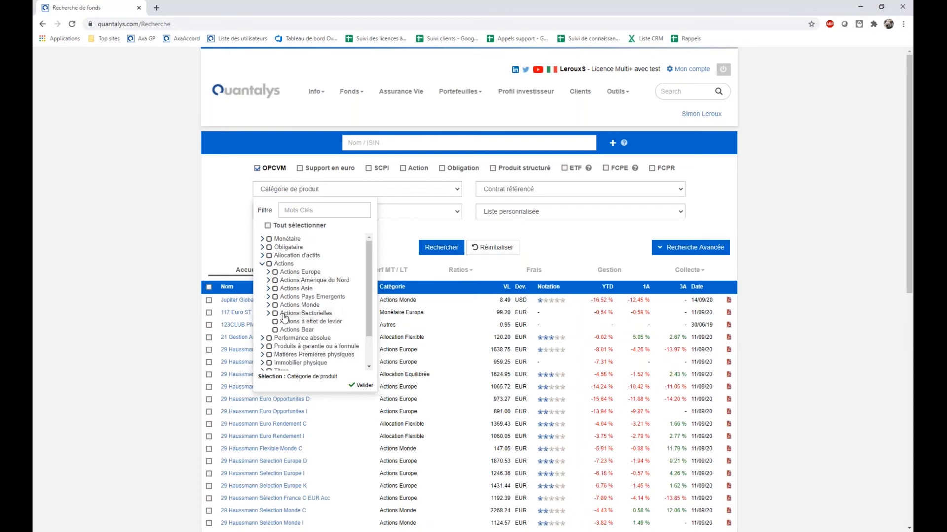
left_click(269, 273)
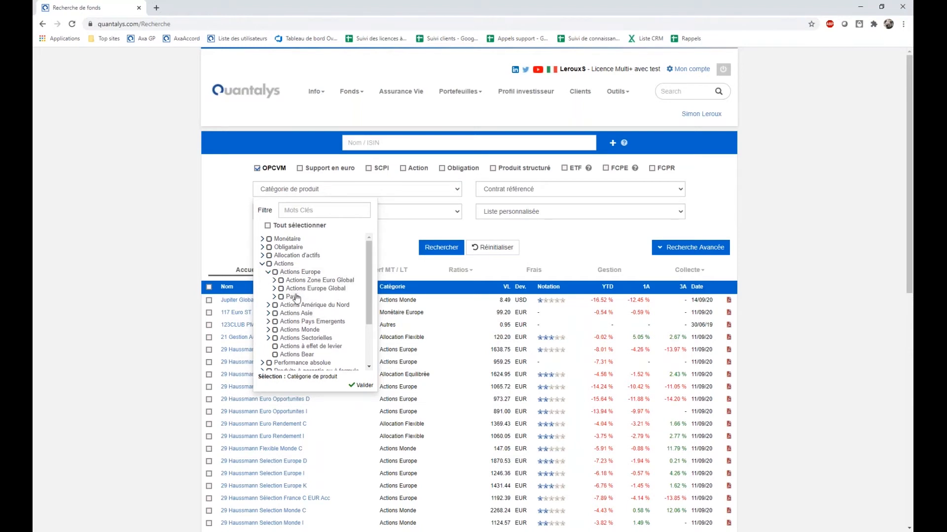
left_click(275, 297)
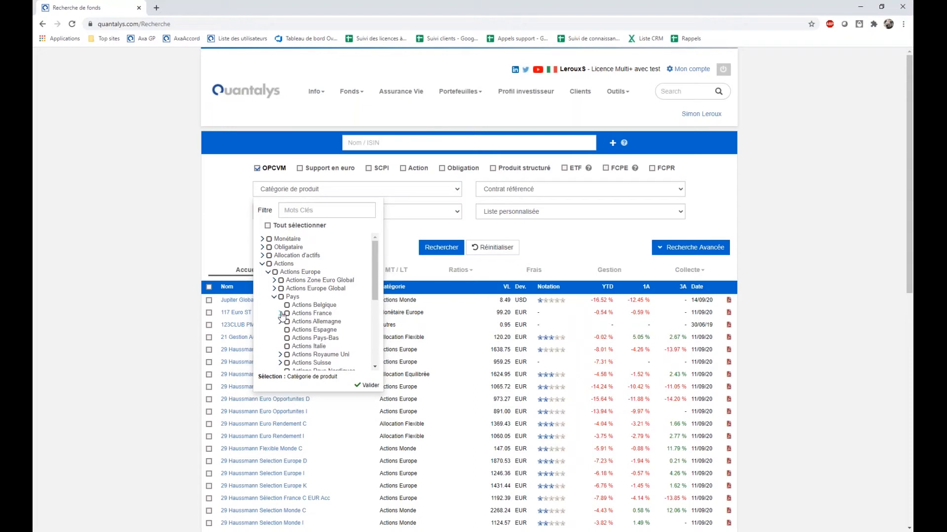
left_click(281, 314)
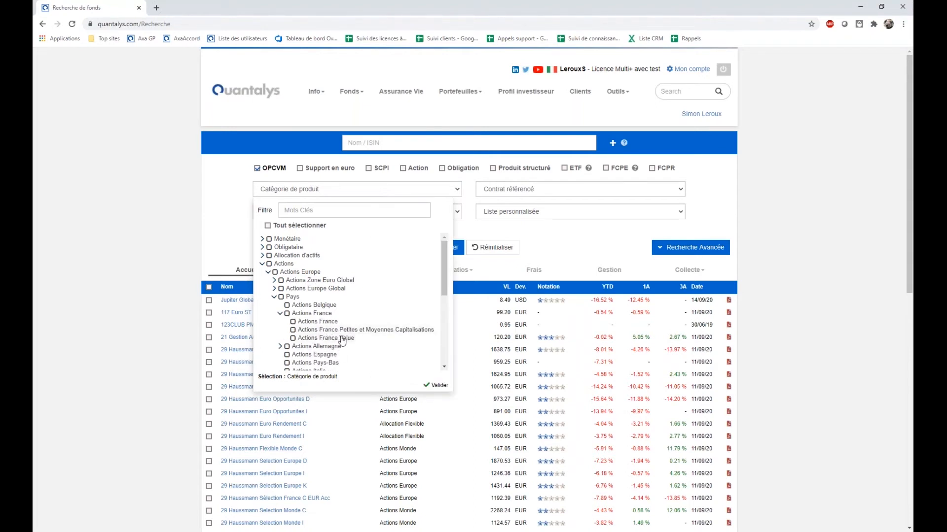
left_click(280, 314)
left_click(275, 298)
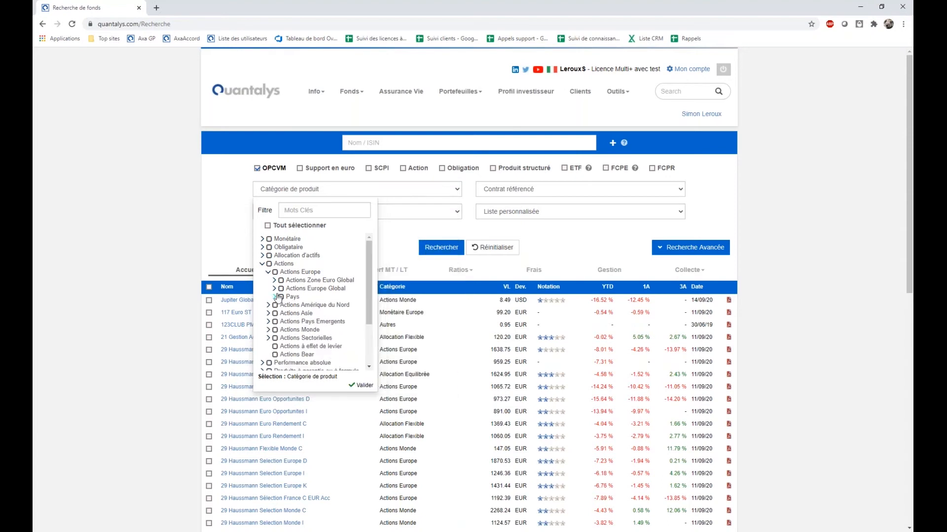
left_click(262, 263)
Filter the product categories by "techno", select Actions Sectorielles Technologies and run the search.
left_click(291, 213)
type("tec")
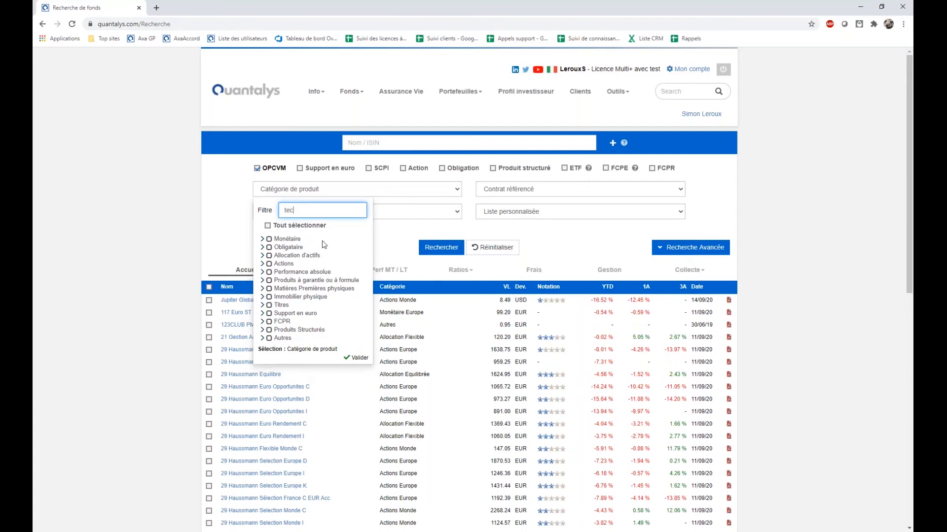
type("hno")
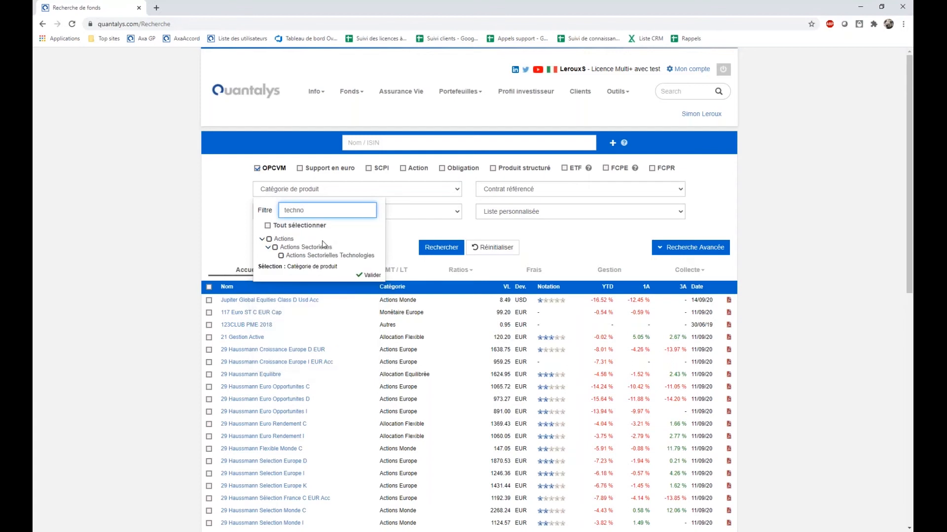
left_click(281, 256)
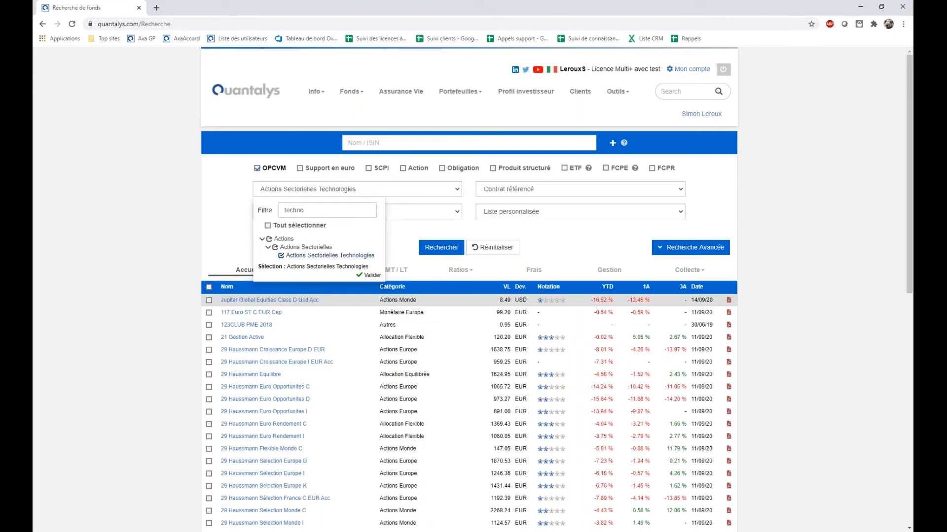
left_click(442, 248)
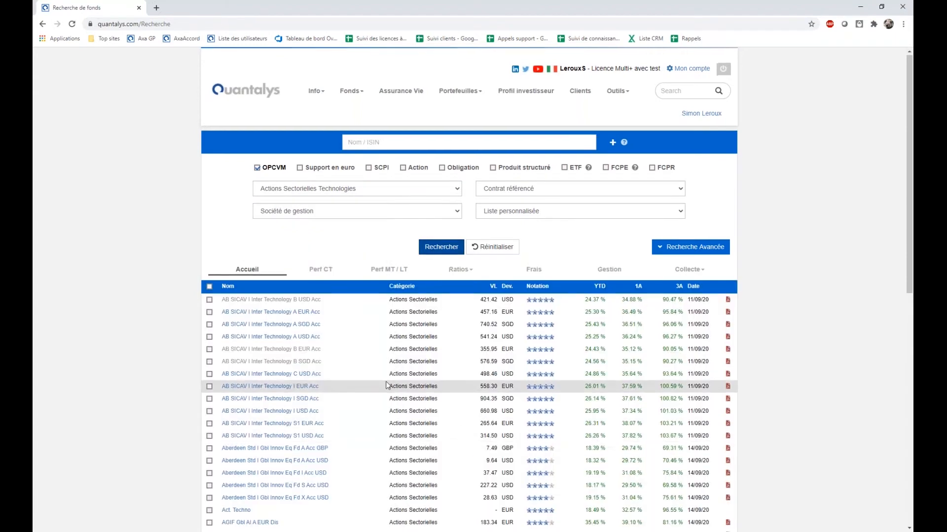
scroll(387, 384, "down", 2)
scroll(387, 385, "down", 8)
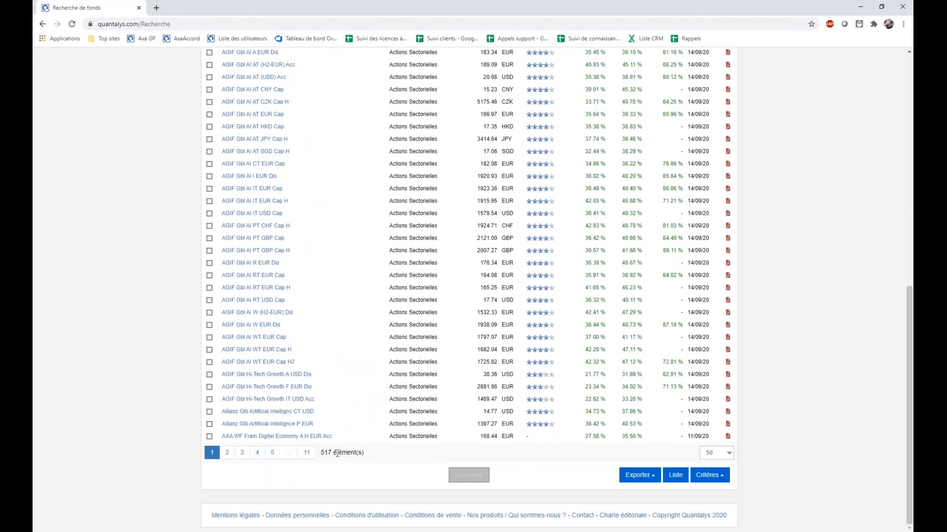
Open the AB SICAV I Inter Technology B EUR Acc fund page in a new tab and view it.
scroll(385, 438, "up", 4)
scroll(386, 439, "up", 5)
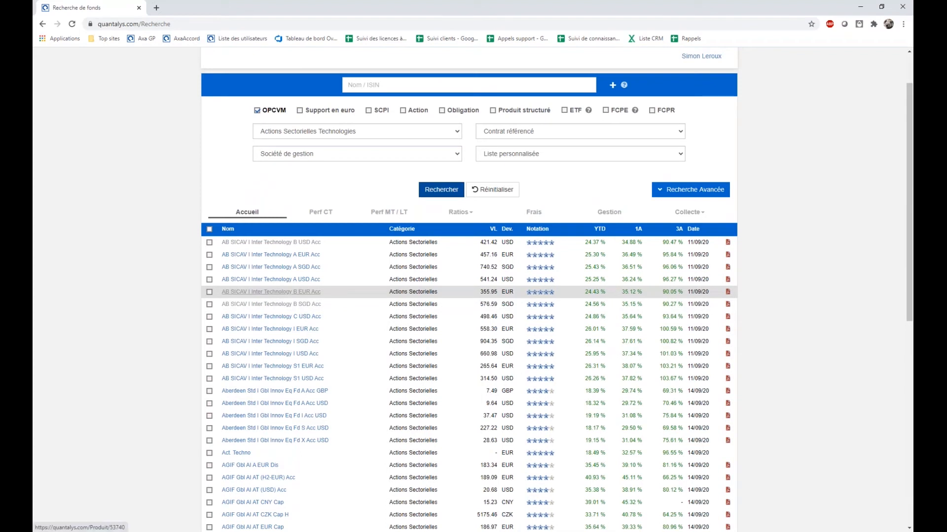
right_click(263, 294)
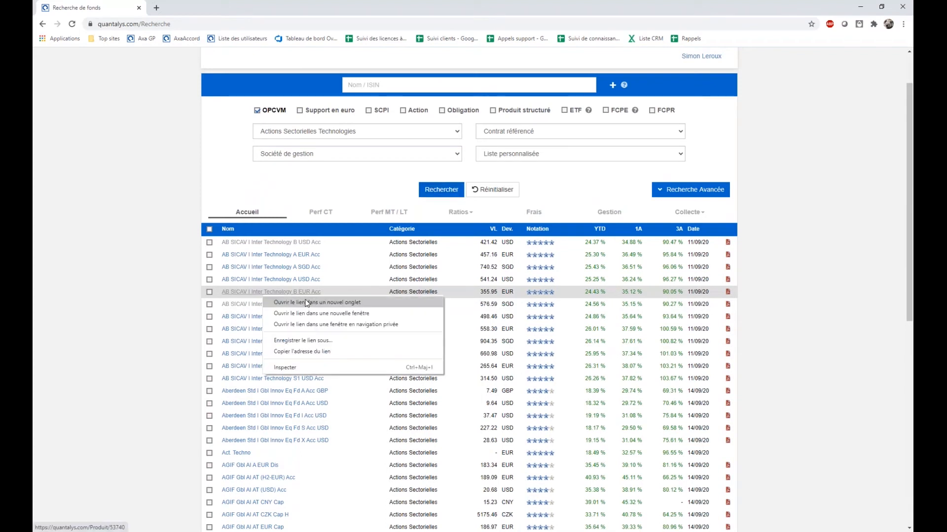
left_click(306, 303)
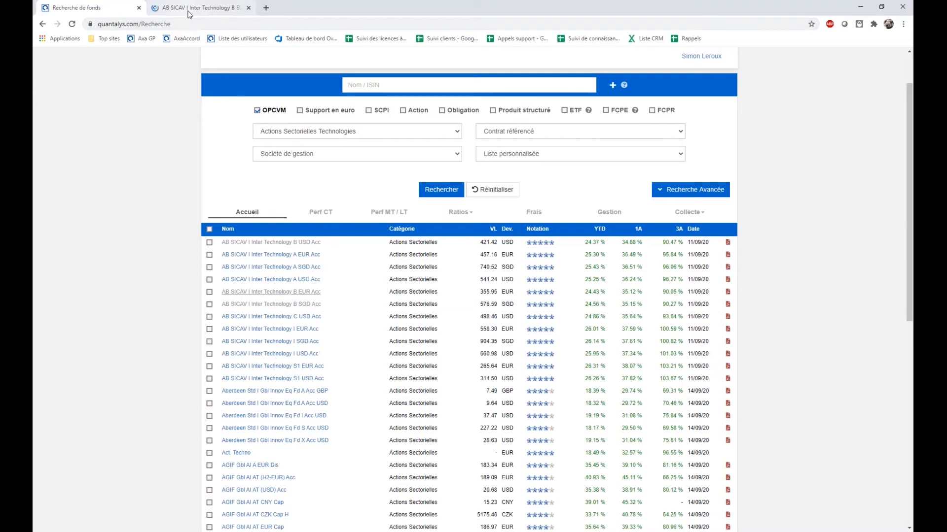
left_click(189, 15)
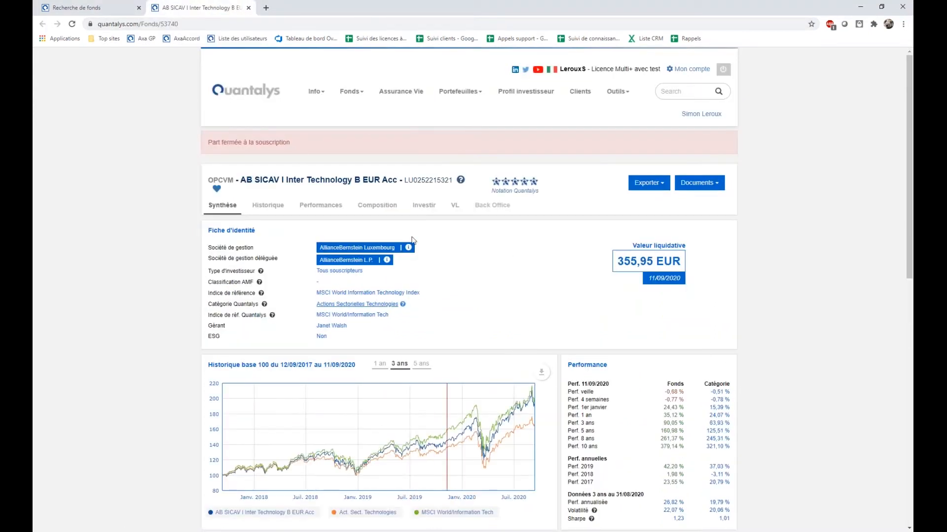
Return to the fund search, find contracts matching "patrimoine vie", select Patrimoine Vie Plus (CGP) as the referenced contract and run the search.
left_click(116, 7)
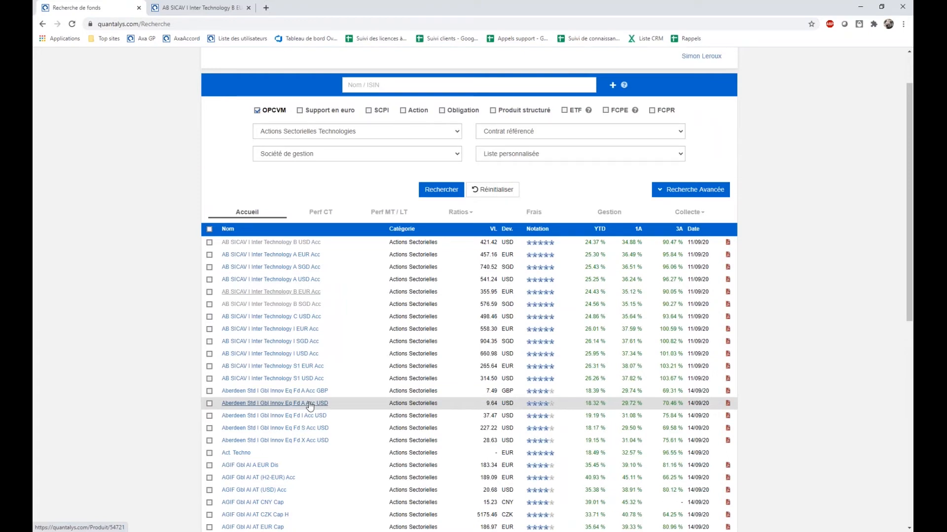
left_click(503, 137)
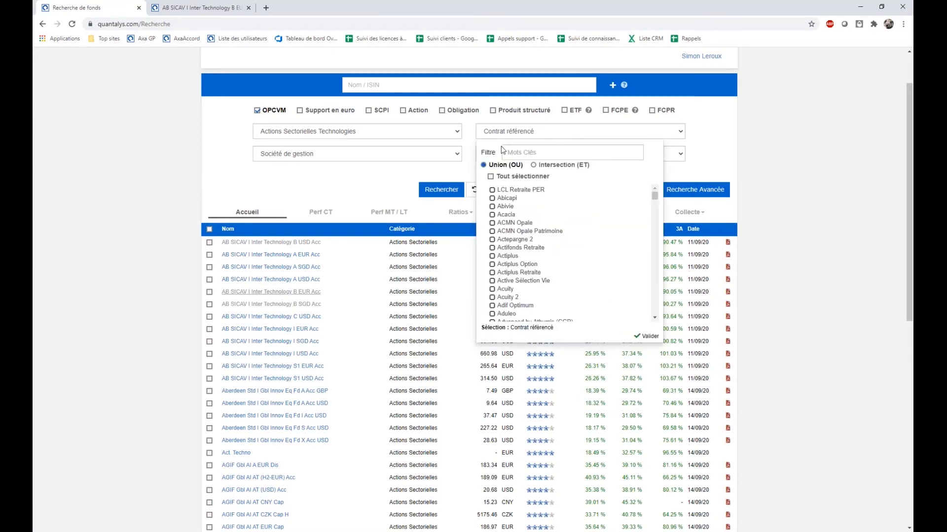
left_click(536, 153)
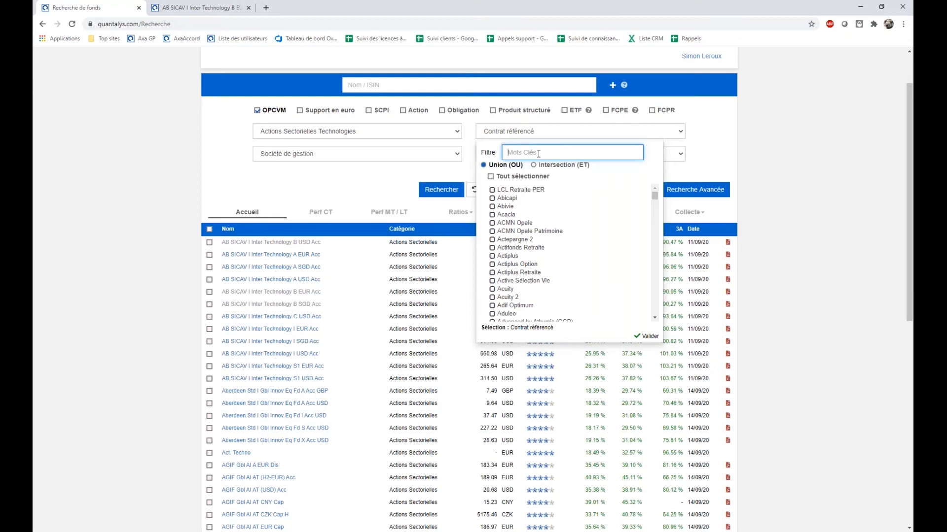
type("patrimoine vie")
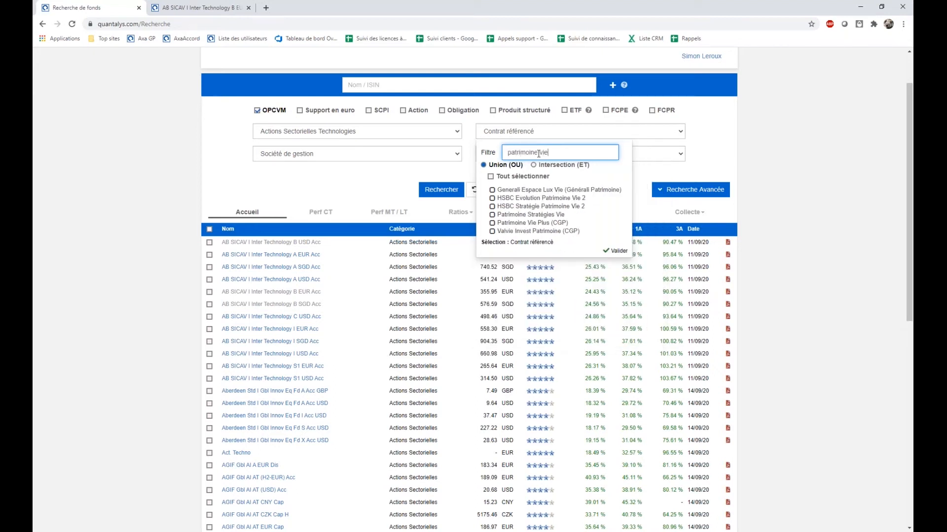
left_click(495, 224)
left_click(440, 190)
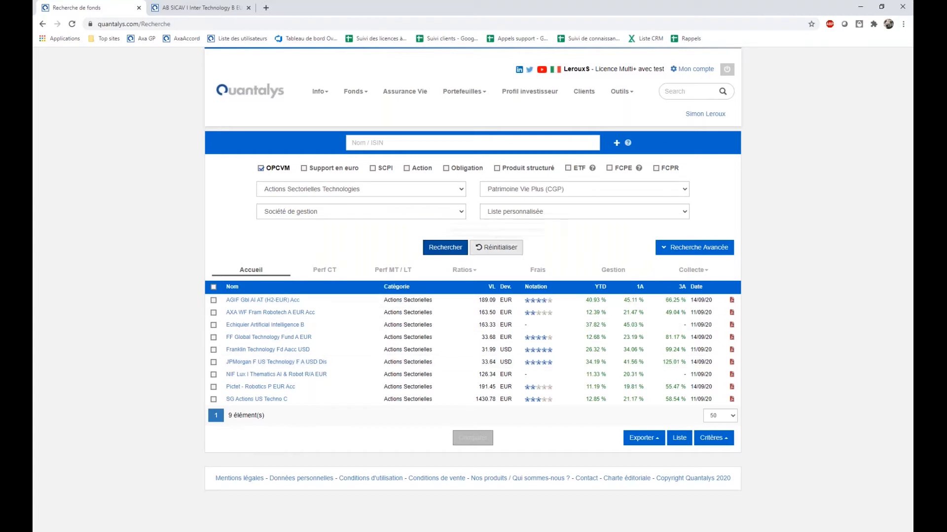
Look through the management companies available in the Société de gestion filter.
left_click(428, 216)
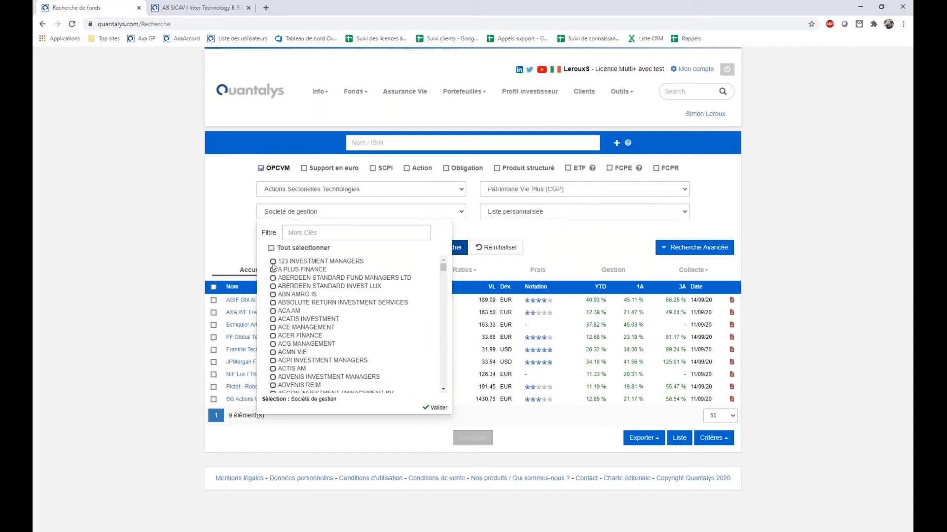
scroll(374, 350, "down", 5)
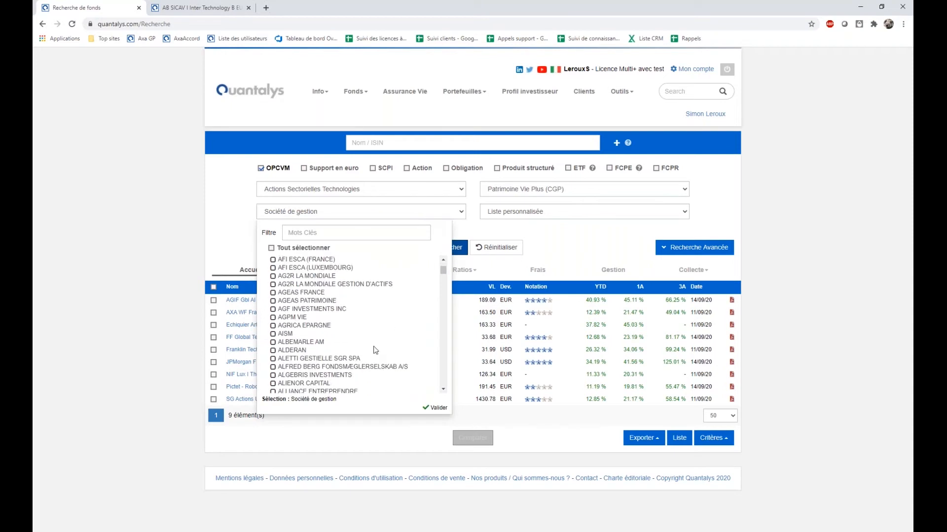
scroll(374, 350, "down", 12)
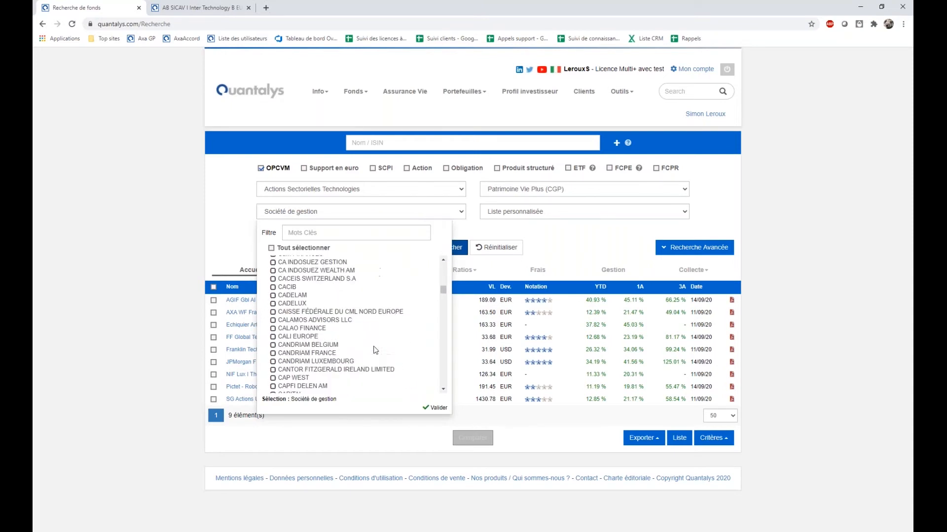
scroll(375, 350, "down", 8)
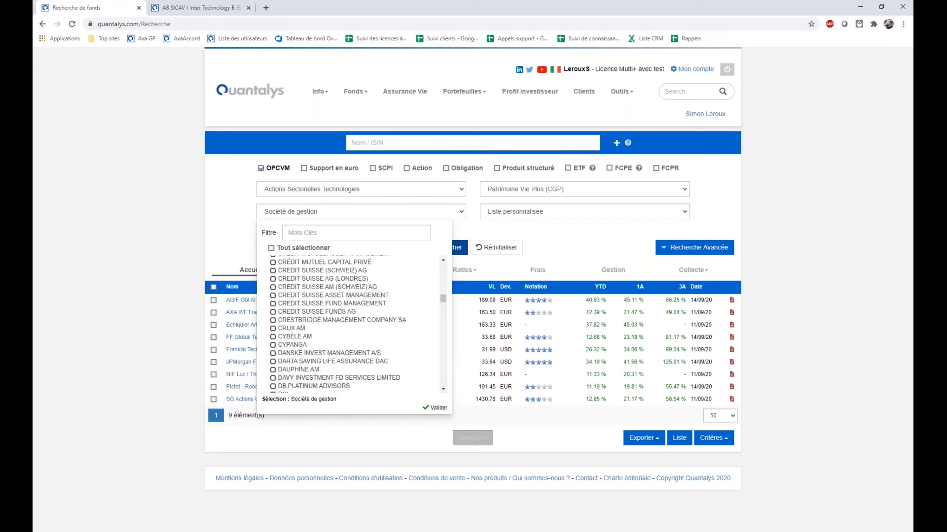
scroll(345, 360, "up", 4)
left_click(434, 213)
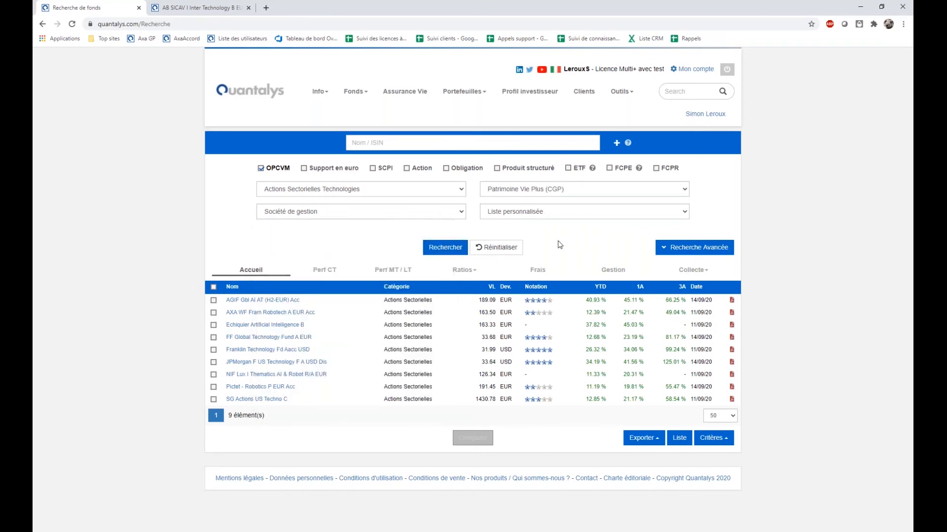
View the custom lists offered in the Liste personnalisée filter.
left_click(533, 214)
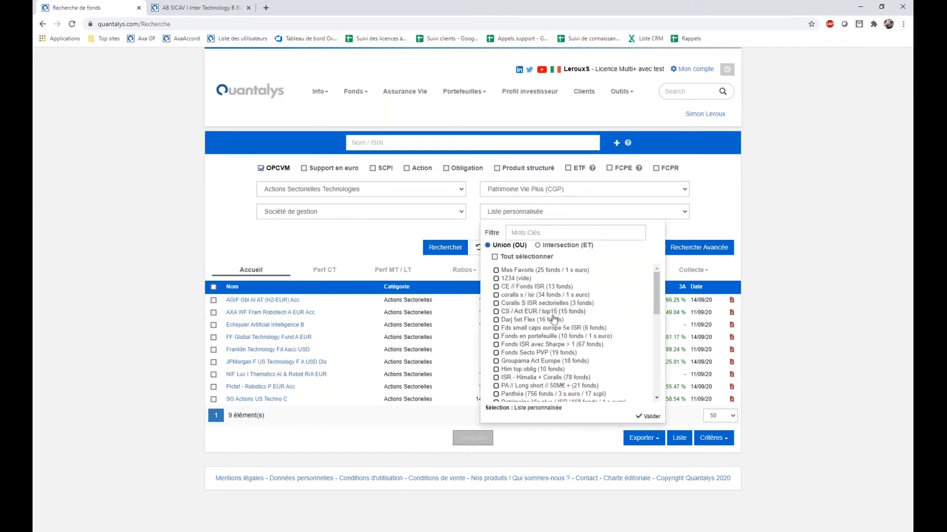
left_click(706, 223)
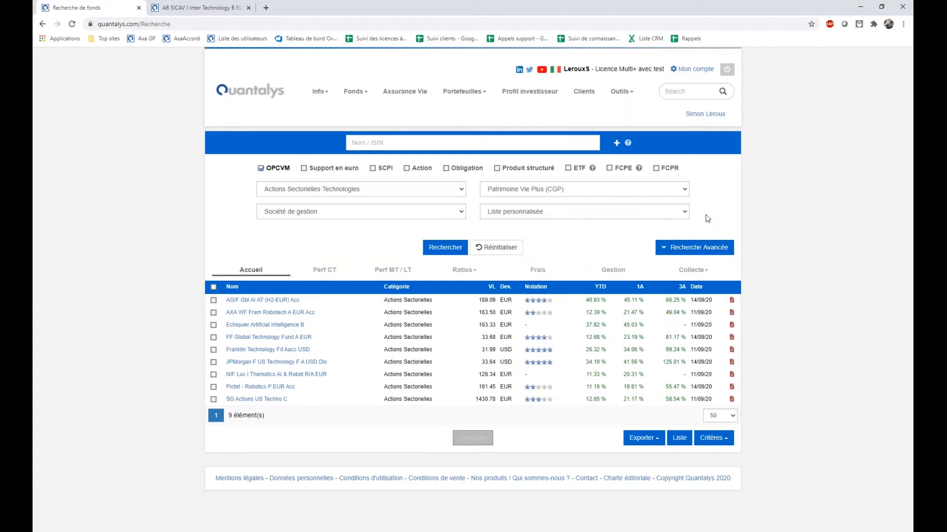
Deselect Patrimoine Vie Plus (CGP) as the referenced contract and clear the contract keyword filter.
left_click(520, 191)
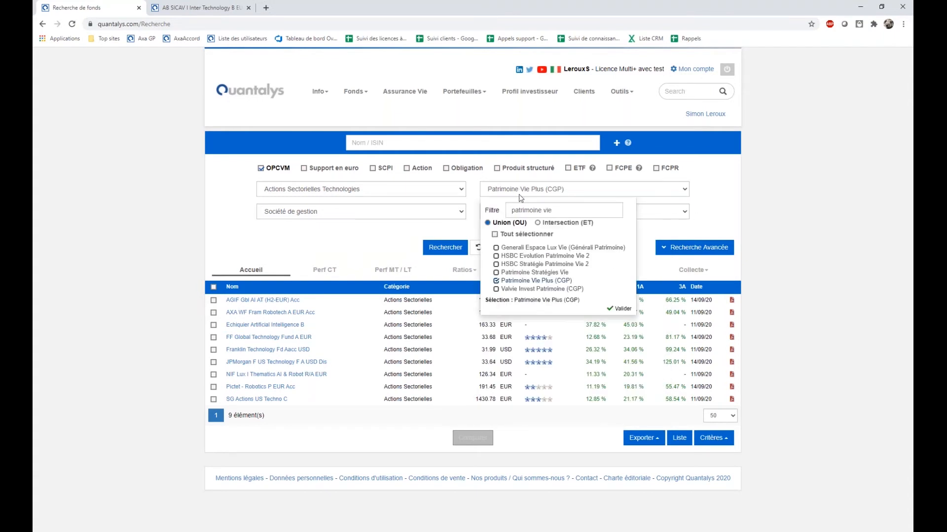
left_click(496, 282)
left_click_drag(557, 214, 437, 212)
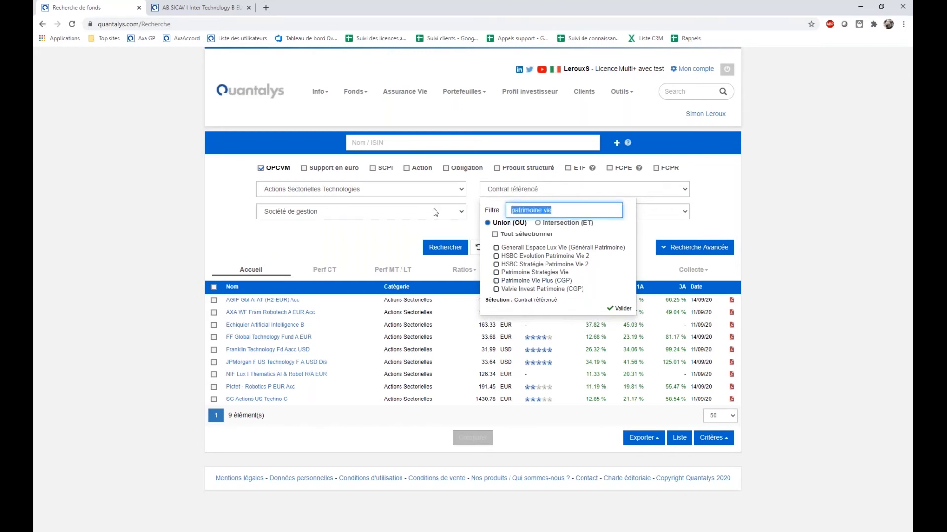
left_click(583, 189)
key("ctrl+a")
key("BackSpace")
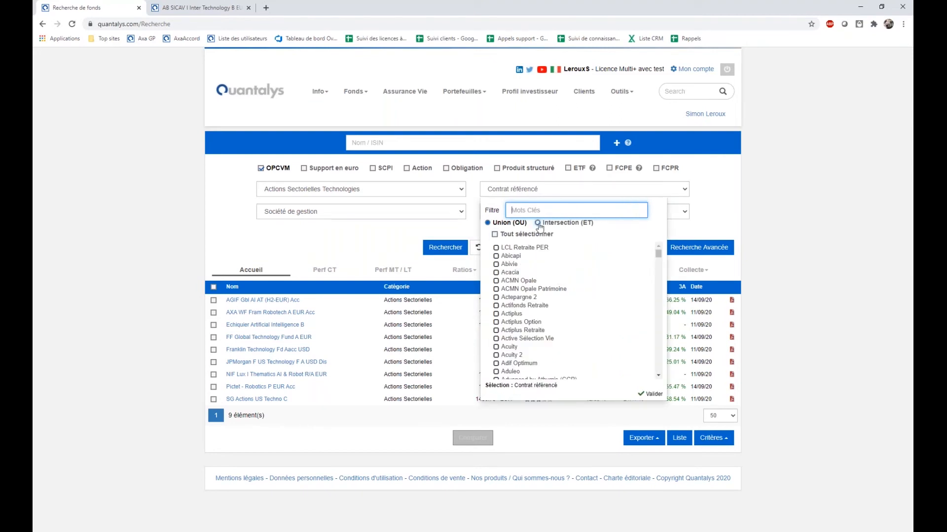
Set the referenced contracts to the Intersection (ET) of Arborescence Opportunités (CGP) and Cardif Elite, and run the search.
left_click(538, 223)
scroll(550, 320, "down", 10)
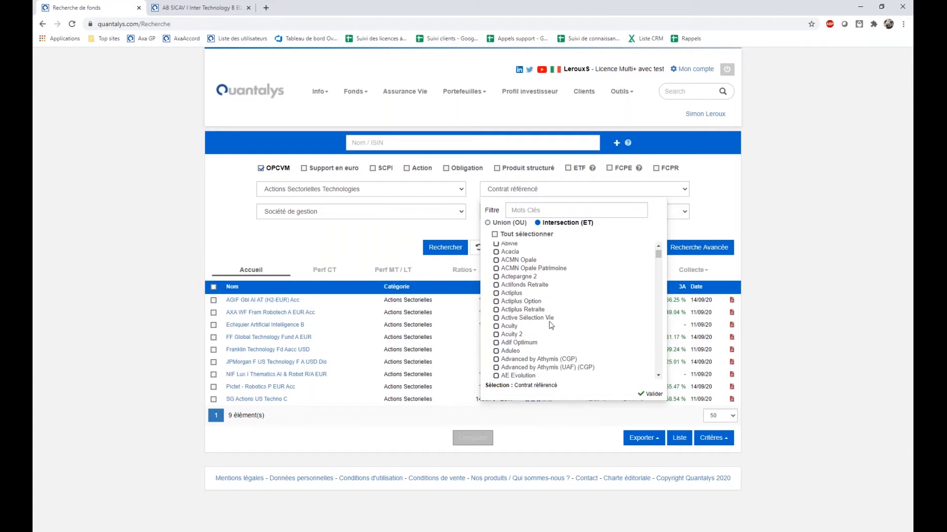
scroll(553, 338, "down", 3)
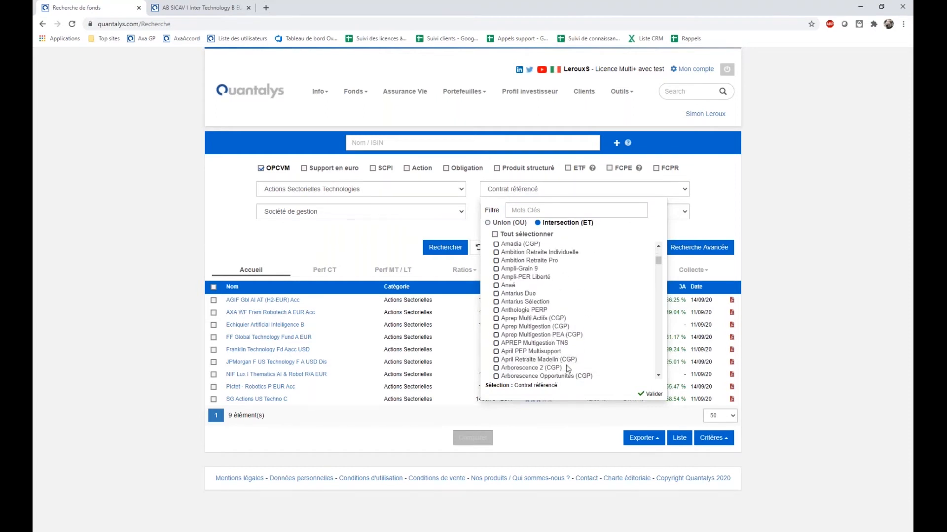
scroll(523, 367, "down", 2)
left_click(497, 331)
scroll(542, 333, "down", 5)
scroll(560, 333, "down", 10)
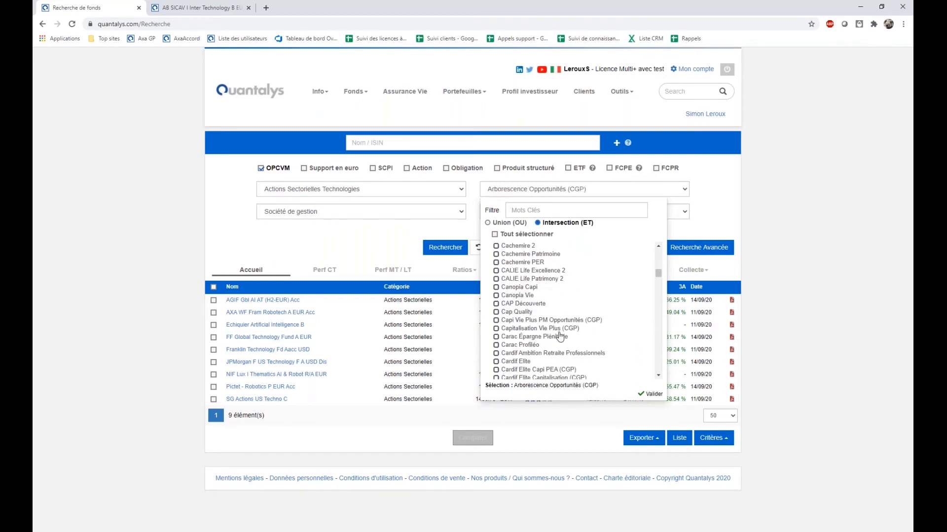
left_click(496, 362)
left_click(446, 251)
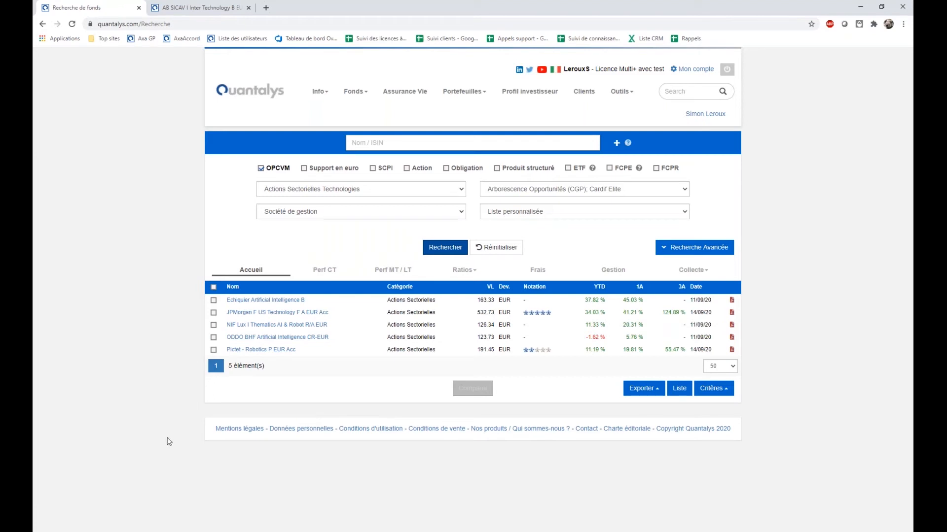
Select all the funds found and save them to a new list named "Intersection Arbo / Cardif Elite / Act Techno".
left_click(213, 287)
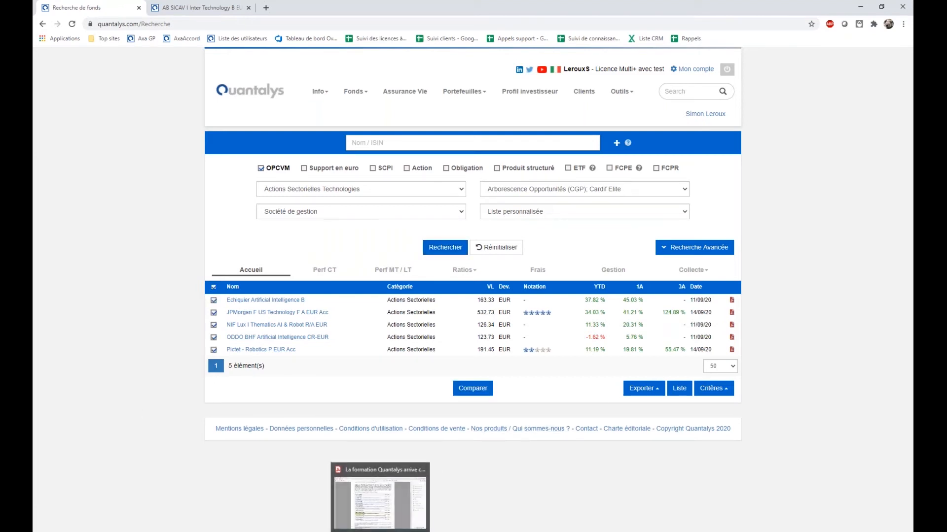
left_click(679, 390)
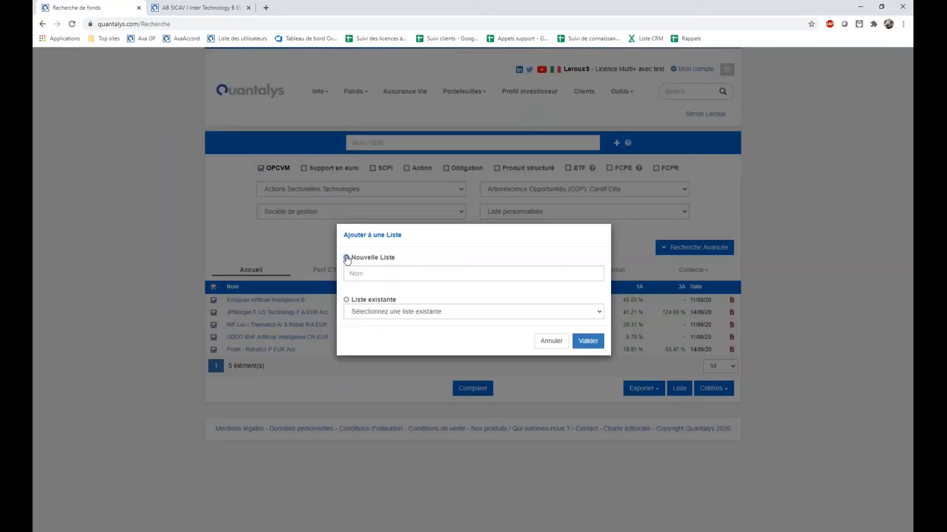
left_click(347, 258)
left_click(367, 276)
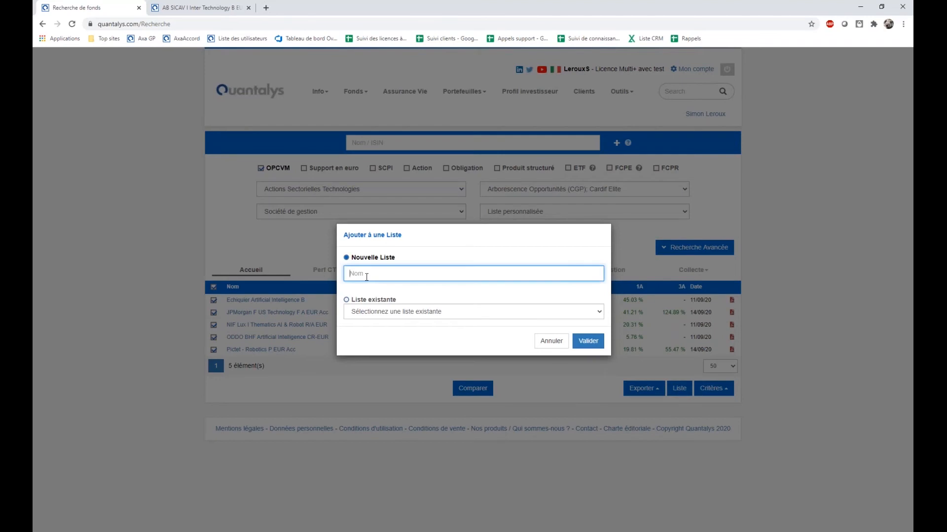
type("Intersection ")
type("Arbo /")
type(" Ca")
type("rdif Elite ")
type("/ Actoin")
key("BackSpace")
key("BackSpace")
key("BackSpace")
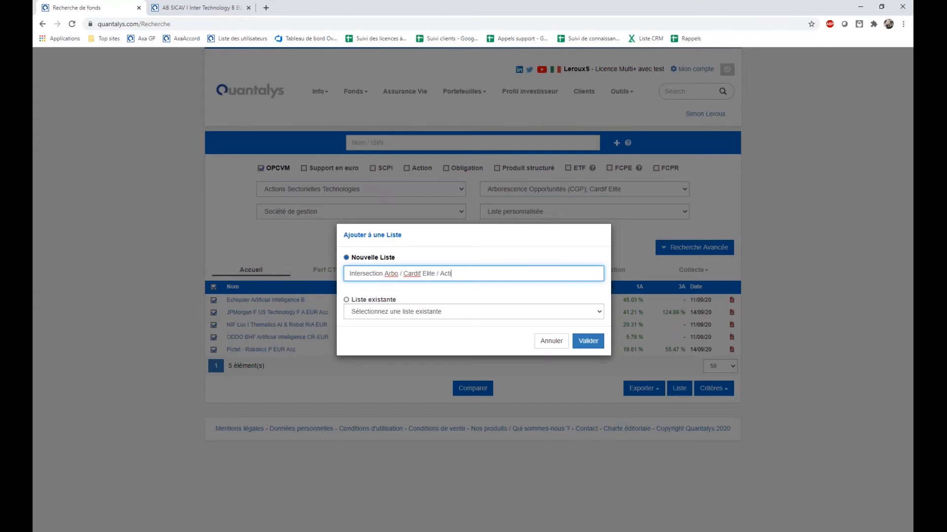
type("Techno")
left_click(582, 344)
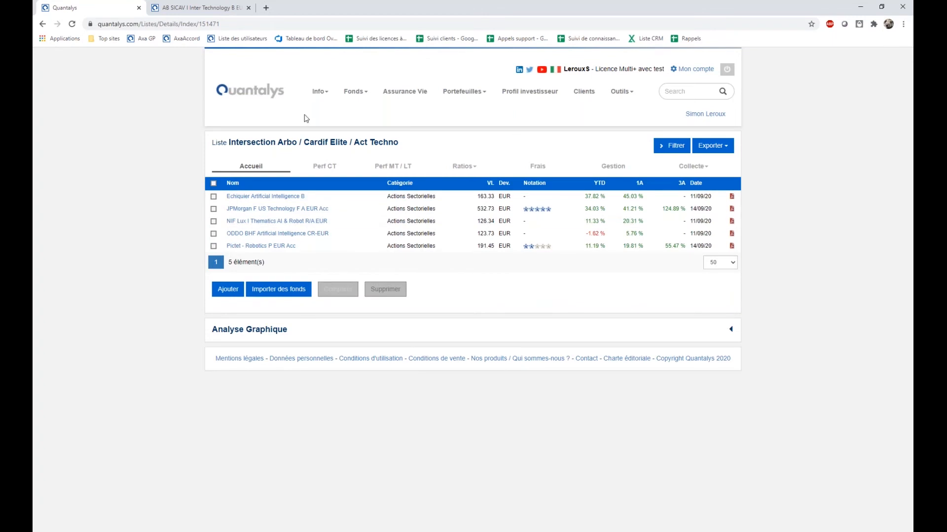
Return to the fund search, filter product categories by "techn", select Actions Sectorielles Technologies, and run the search.
mouse_move(351, 94)
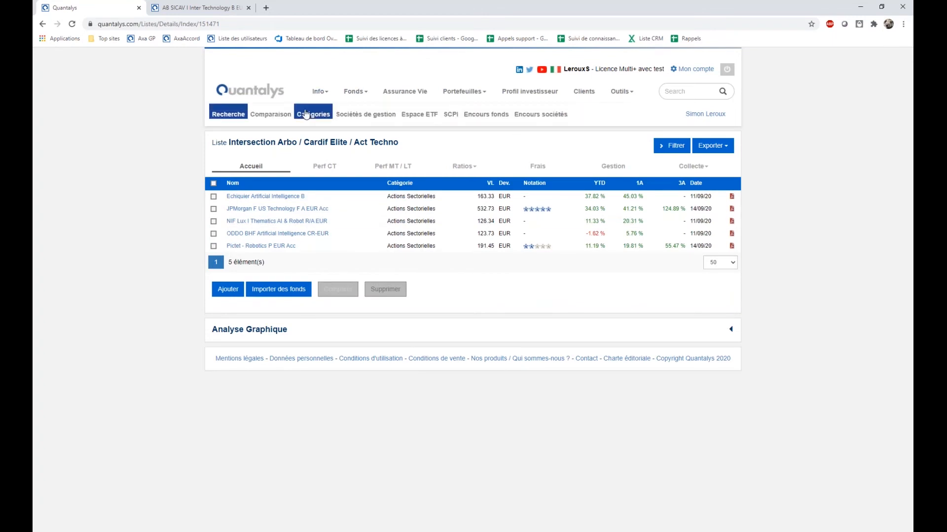
left_click(236, 121)
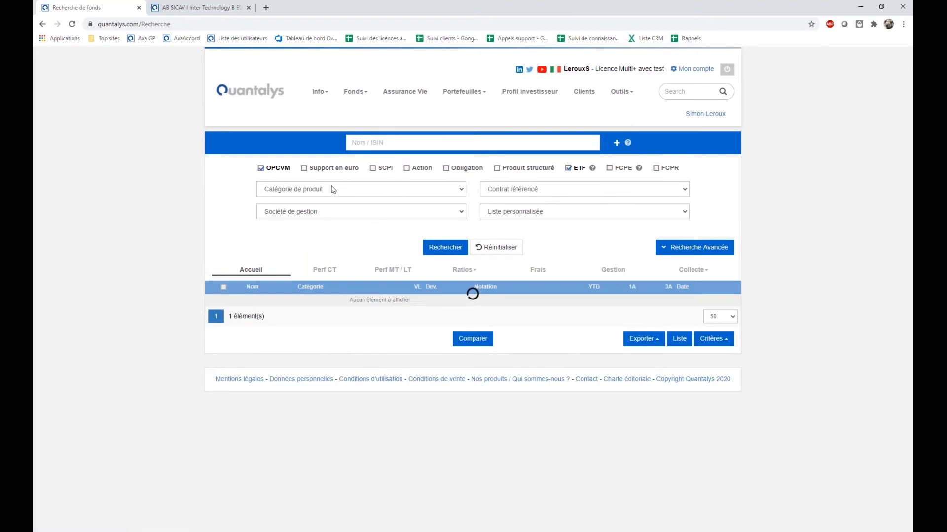
left_click(335, 194)
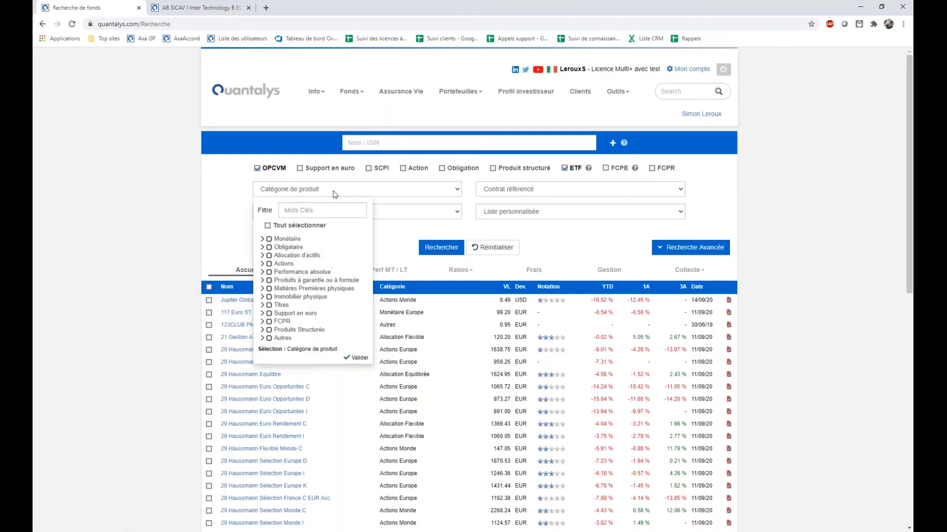
left_click(318, 210)
type("techn")
left_click(345, 255)
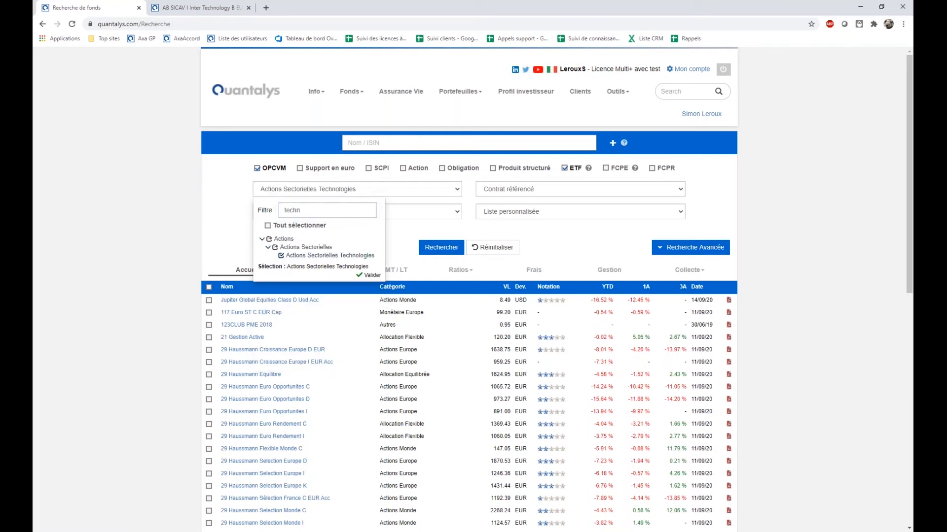
left_click(441, 247)
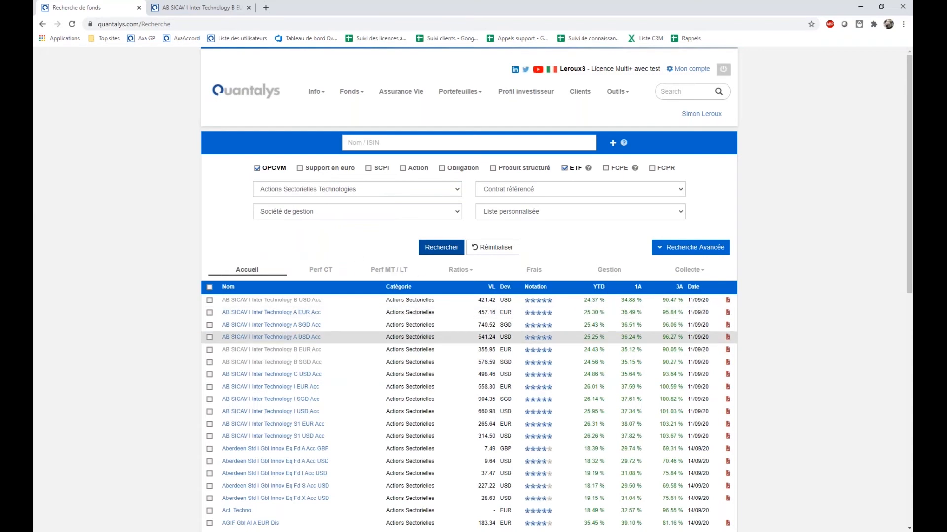
scroll(418, 338, "down", 2)
scroll(418, 338, "up", 2)
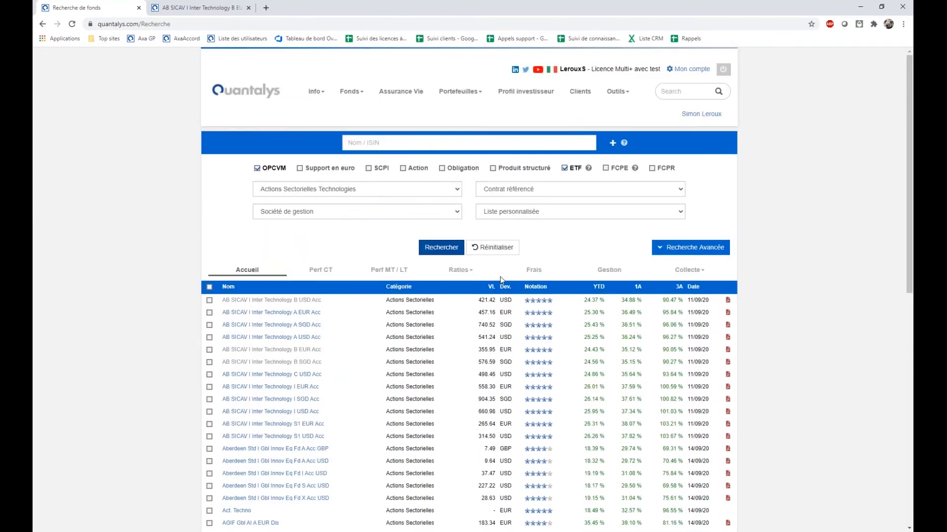
Open the advanced search, restrict the funds to Part Principale, run the search and look through the results.
left_click(675, 248)
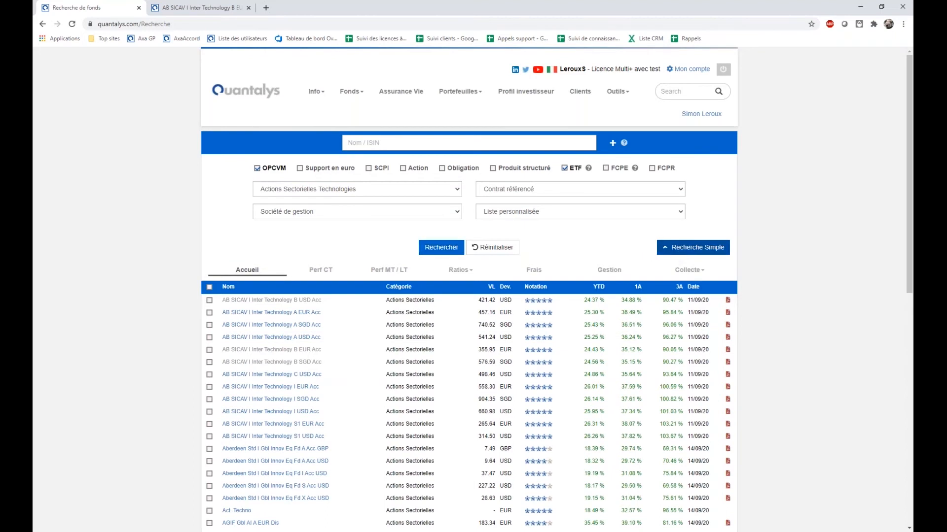
scroll(673, 281, "down", 1)
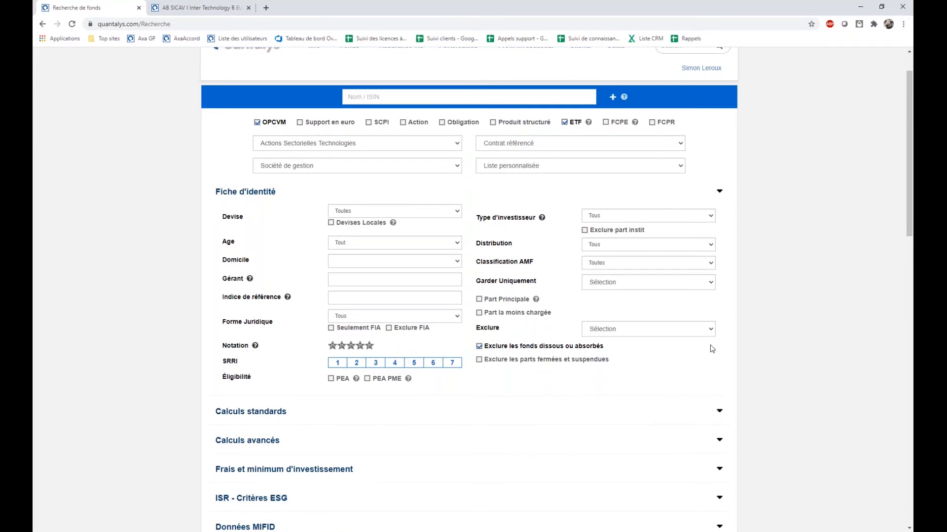
left_click(479, 300)
scroll(449, 402, "down", 5)
left_click(449, 396)
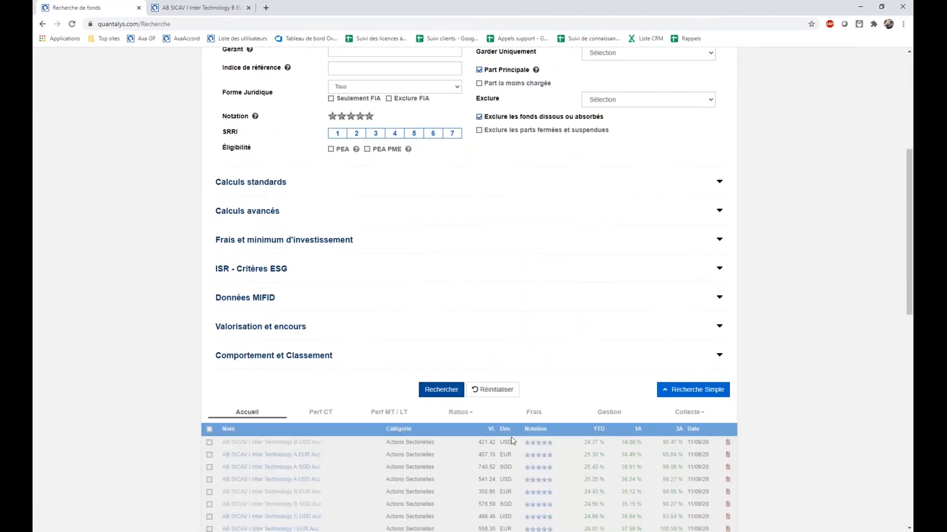
scroll(510, 443, "down", 5)
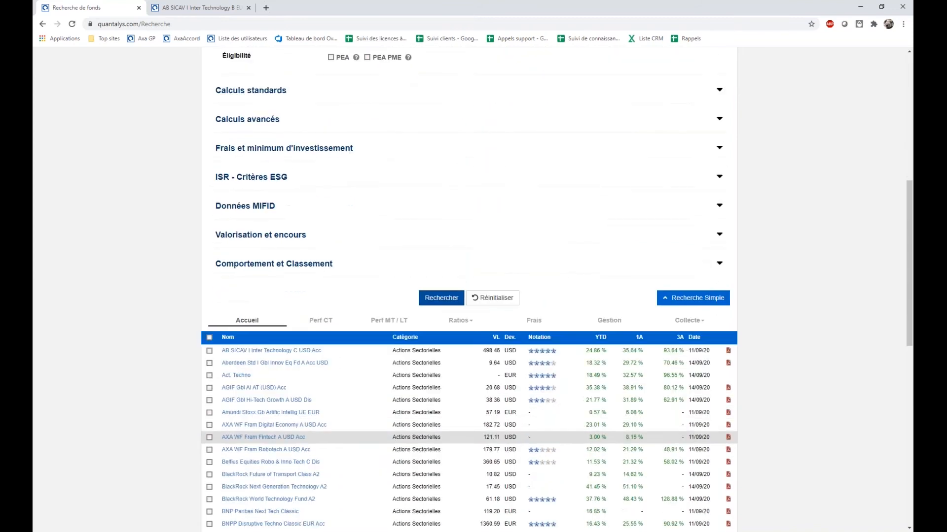
scroll(288, 470, "down", 8)
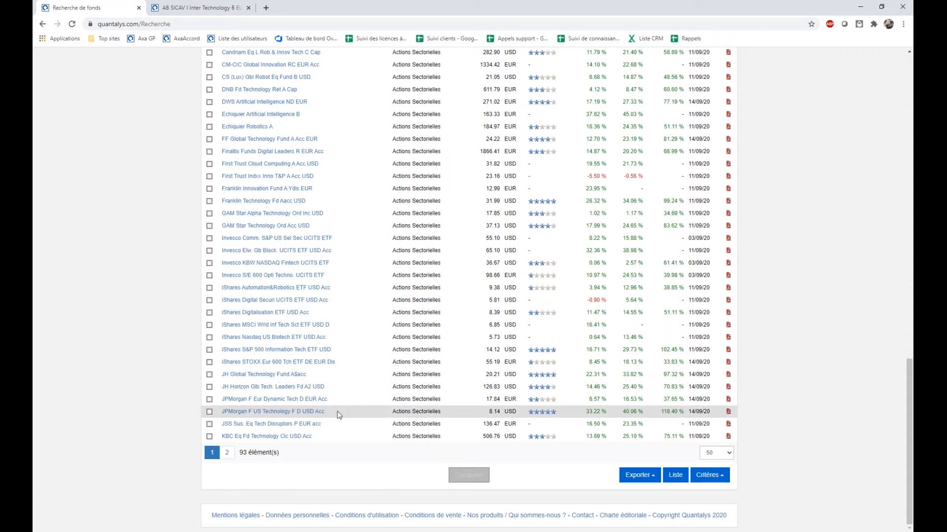
Try filtering the funds on four- and five-star ratings under Fiche d'identité, and clear the rating selection.
scroll(348, 413, "up", 8)
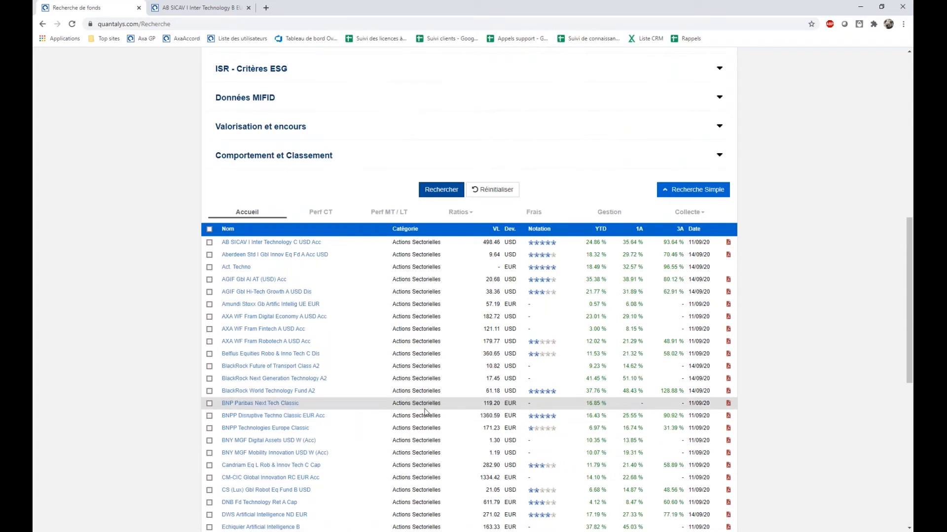
scroll(425, 412, "up", 6)
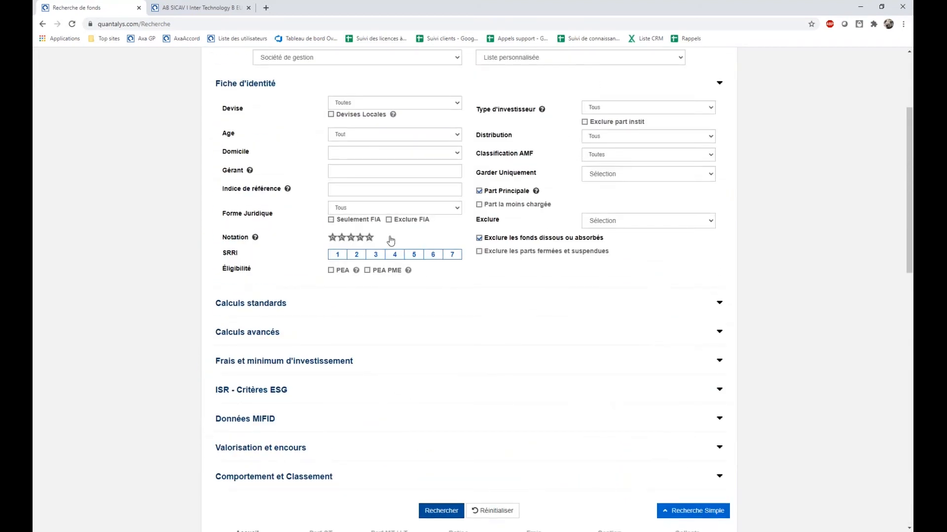
left_click(361, 238)
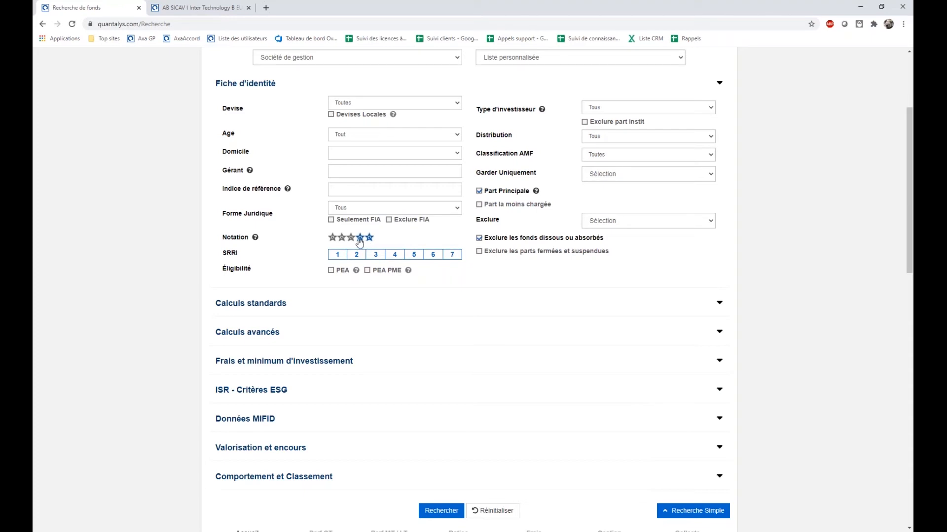
left_click(360, 239)
left_click(367, 239)
View the options offered in the Garder Uniquement filter.
left_click(616, 180)
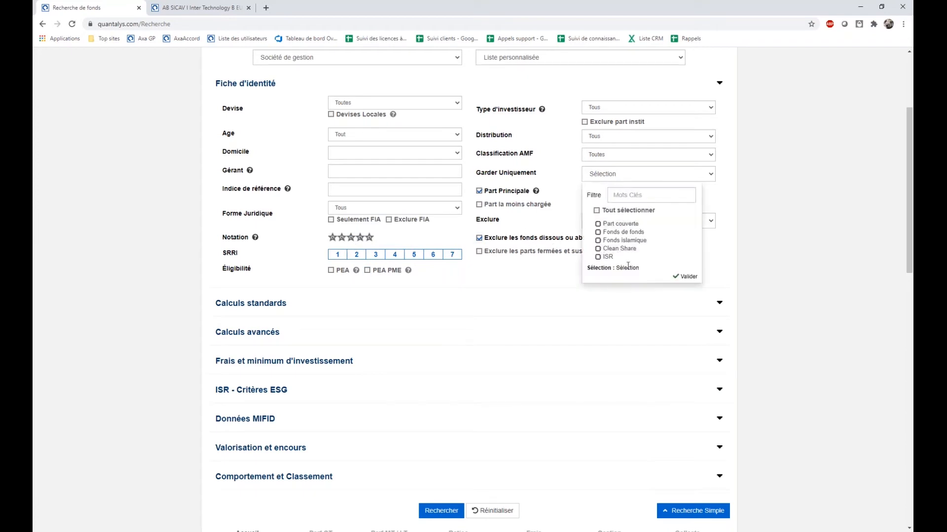
left_click(795, 295)
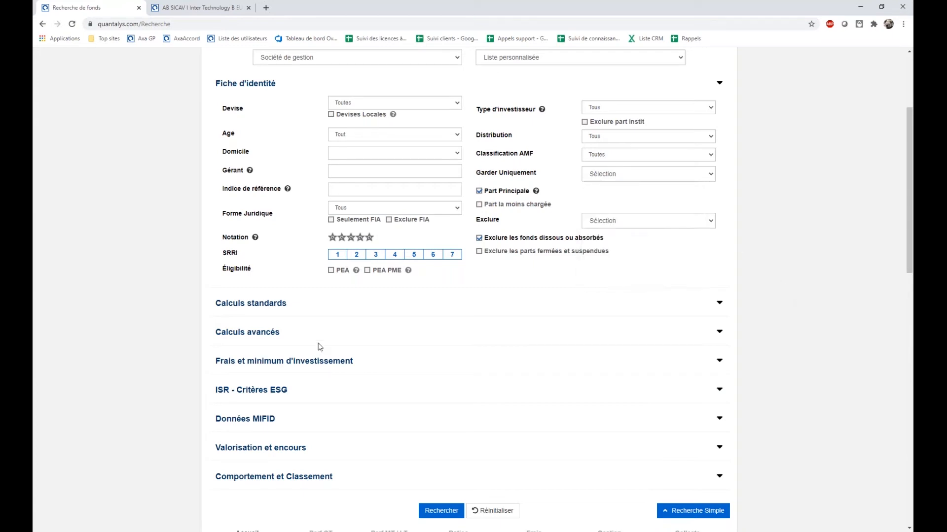
In the Calculs standards criteria, set Perte max over 3 ans to at most 30 %.
left_click(306, 305)
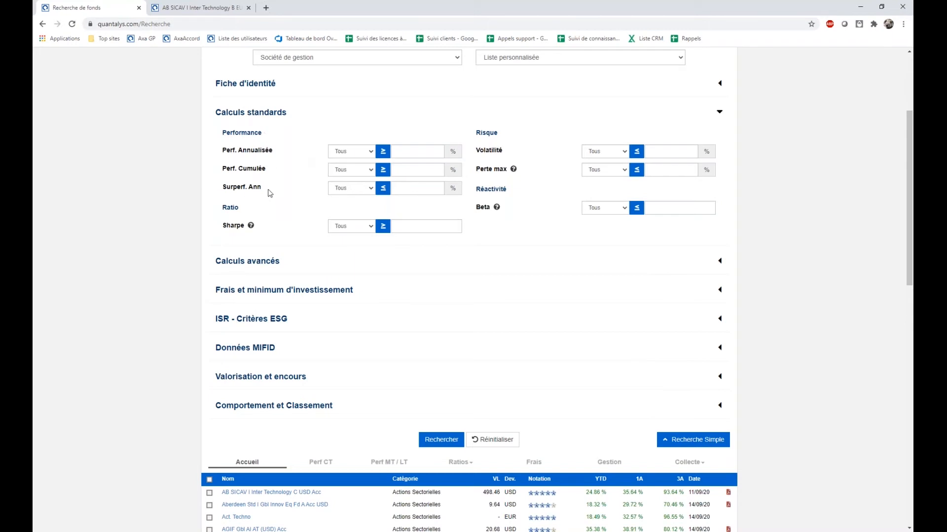
left_click(606, 172)
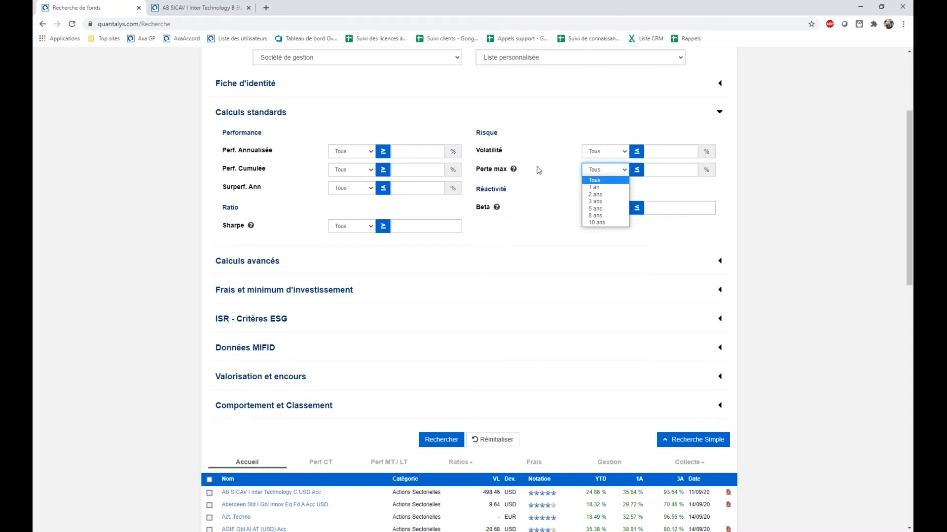
left_click(605, 202)
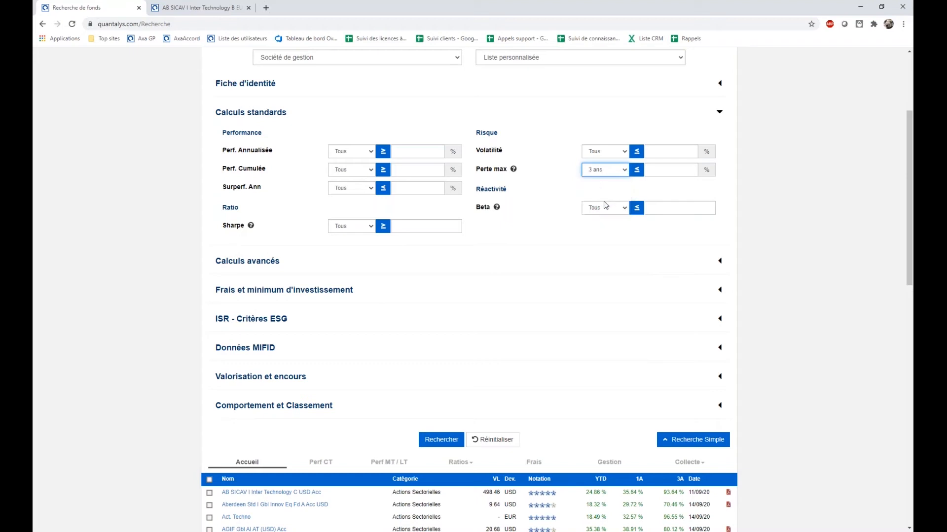
left_click(646, 171)
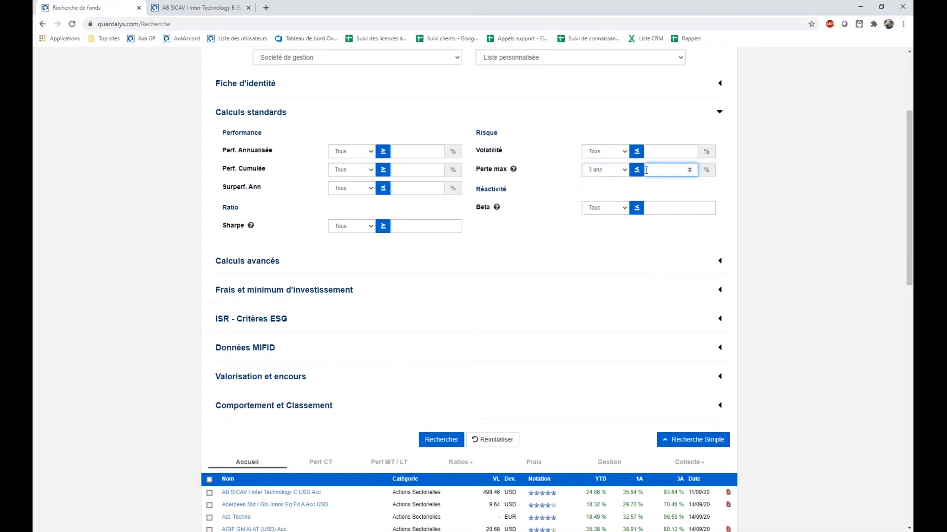
type("30")
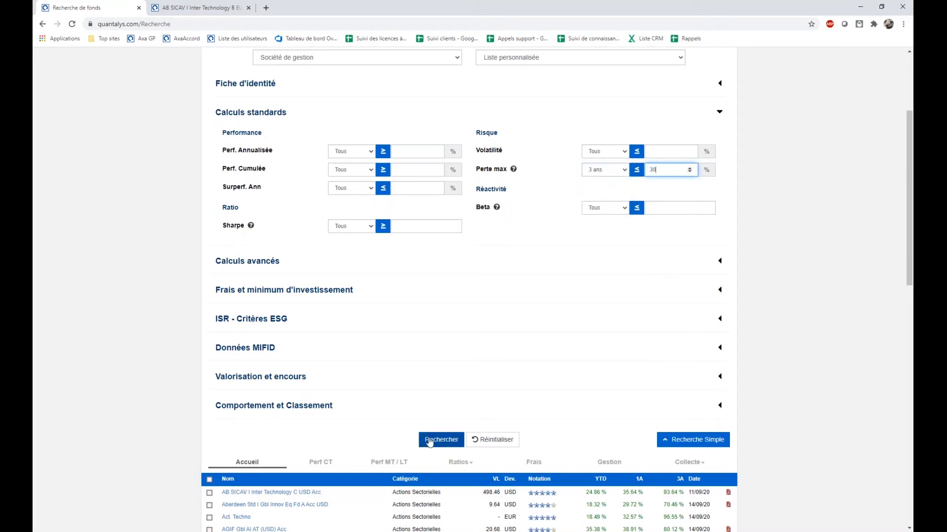
Run the search with the Perte max criterion and look through the matching funds.
left_click(440, 439)
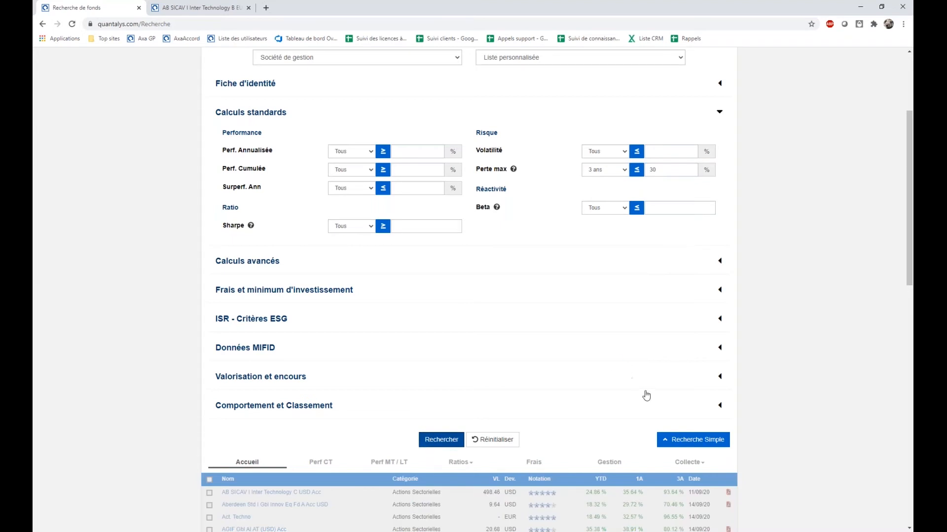
scroll(644, 394, "down", 3)
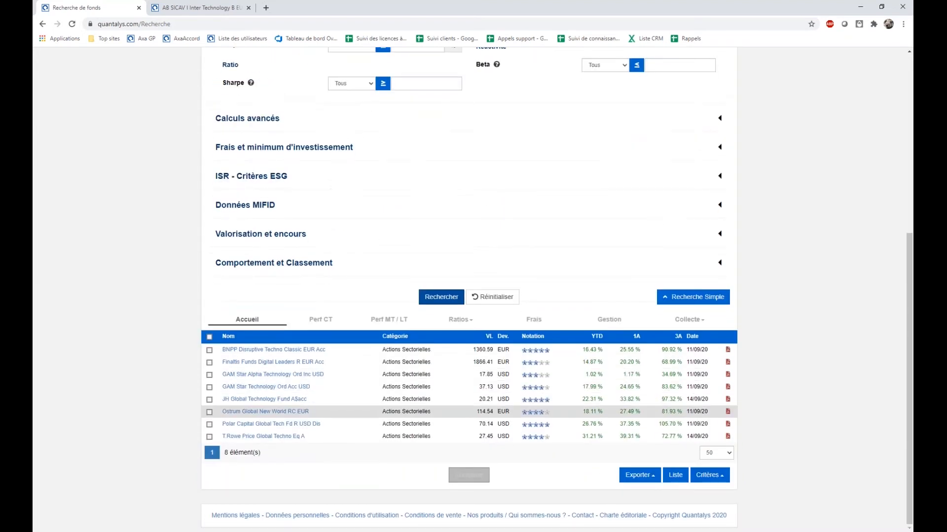
scroll(652, 166, "up", 3)
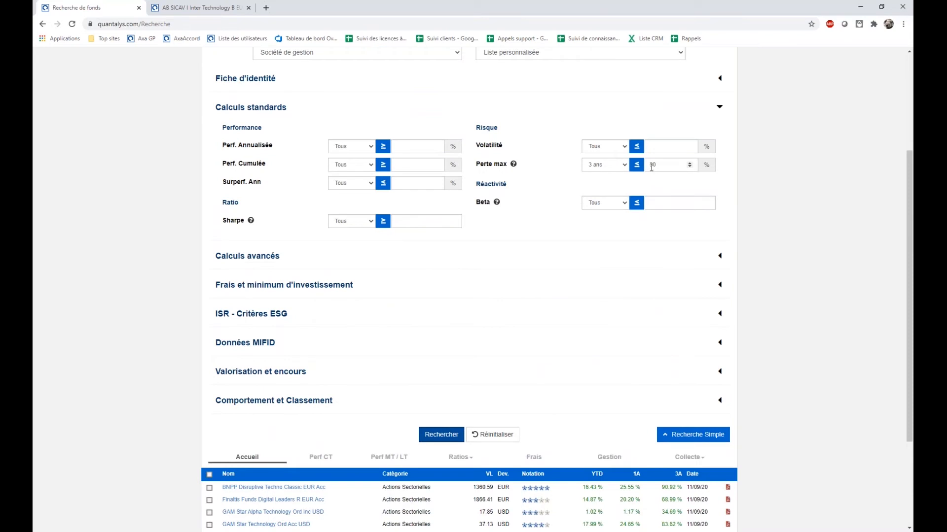
scroll(536, 353, "down", 3)
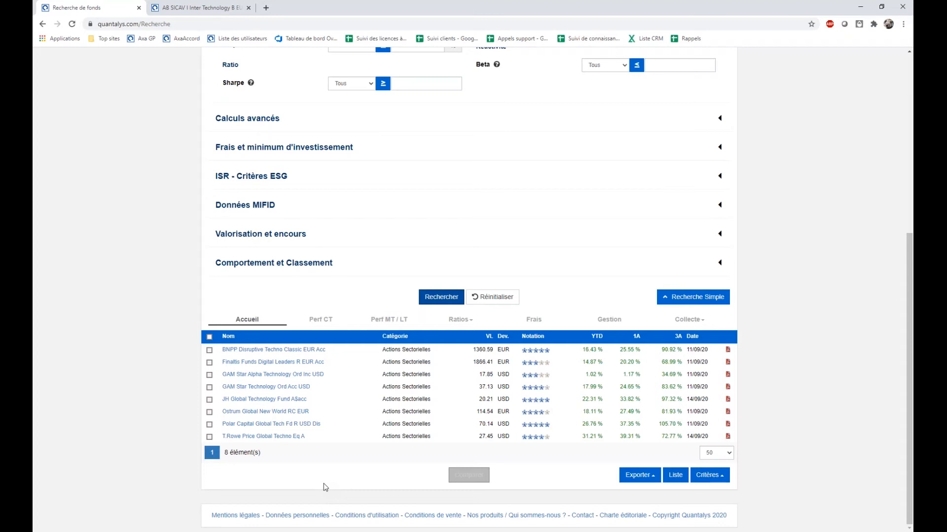
Open the BNPP Disruptive Techno Classic EUR Acc fund page in a new tab and go to its Indicateurs de risque.
right_click(250, 351)
left_click(281, 357)
key("ctrl+Tab")
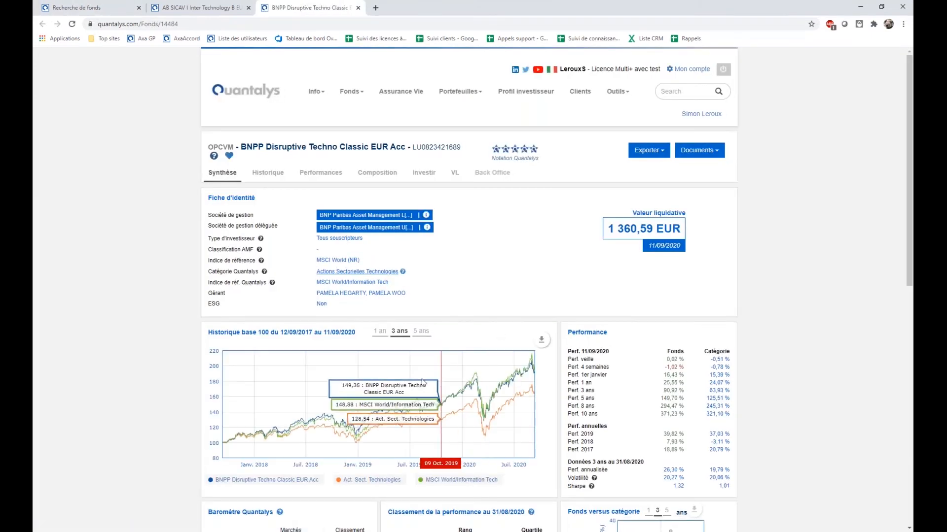
scroll(441, 382, "down", 5)
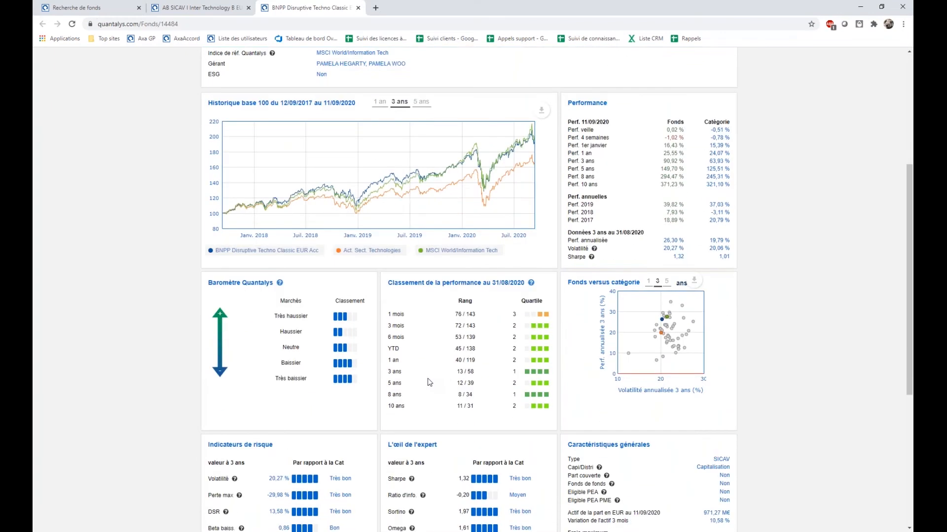
scroll(429, 383, "down", 2)
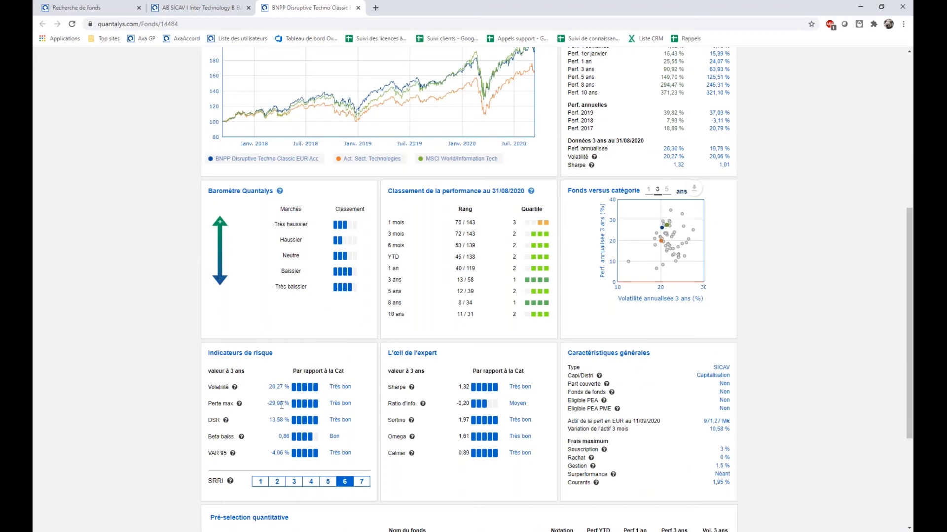
Examine the fund's three-year Perte max, Volatilité and other risk indicators, along with the ratios under L'œil de l'expert.
left_click_drag(267, 405, 290, 405)
left_click(340, 446)
left_click_drag(266, 403, 285, 410)
left_click_drag(269, 387, 286, 389)
triple_click(298, 458)
left_click(297, 457)
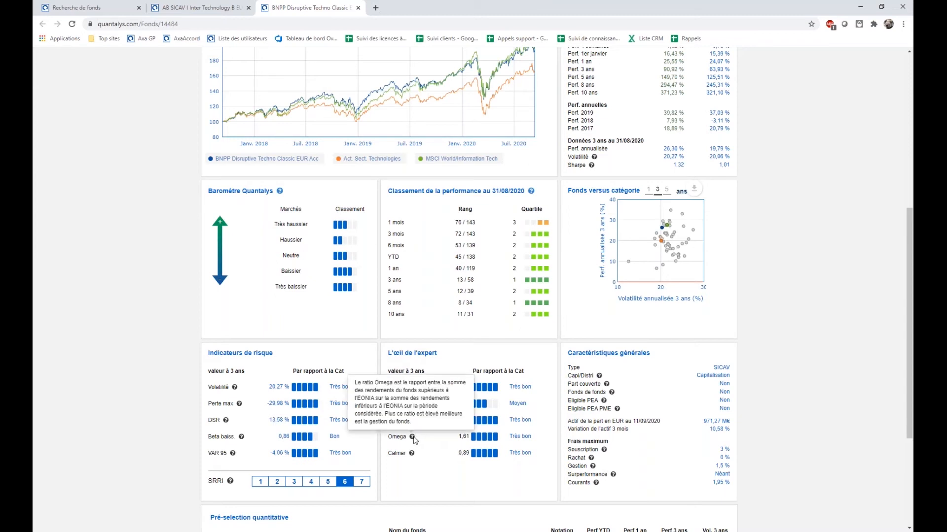
scroll(303, 232, "up", 1)
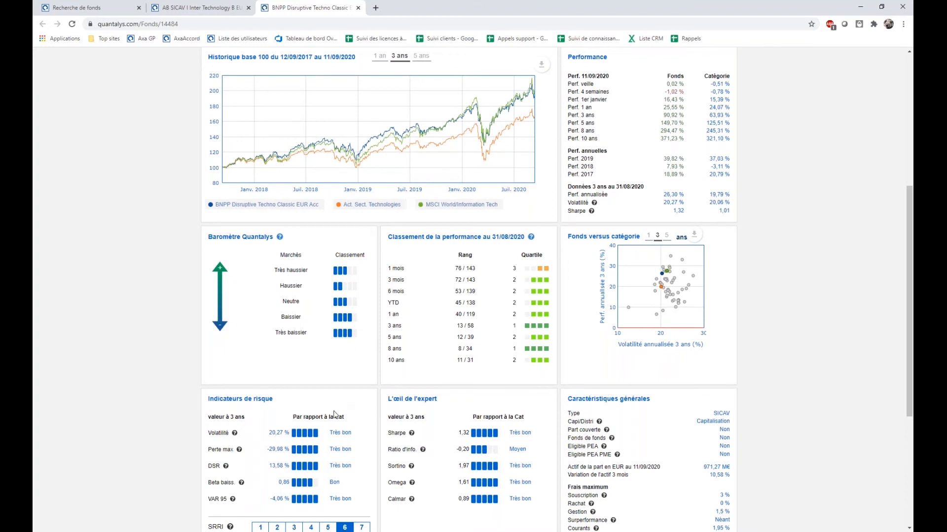
Return to the fund search, clear the Perte max value, set its period to Tous and rerun the search.
left_click(121, 8)
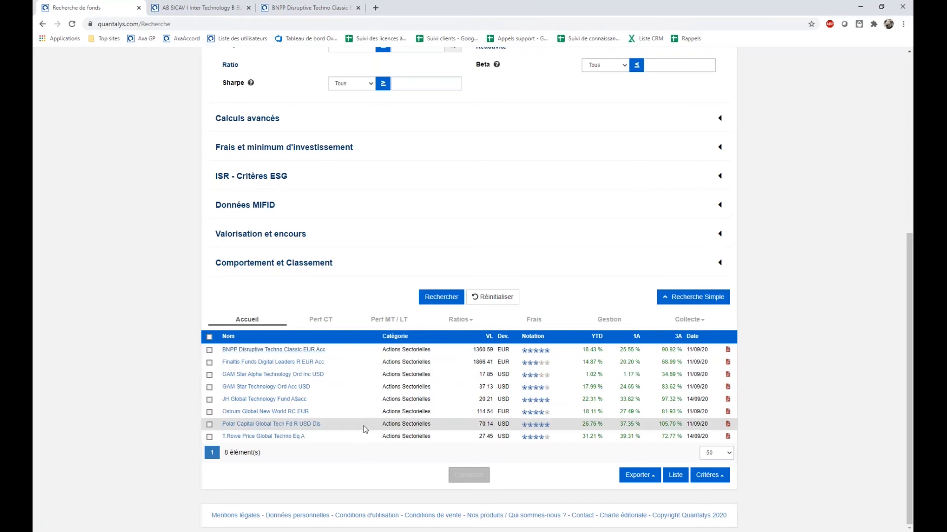
scroll(364, 429, "up", 2)
scroll(594, 185, "up", 1)
double_click(653, 164)
left_click(624, 167)
left_click(614, 174)
left_click(447, 435)
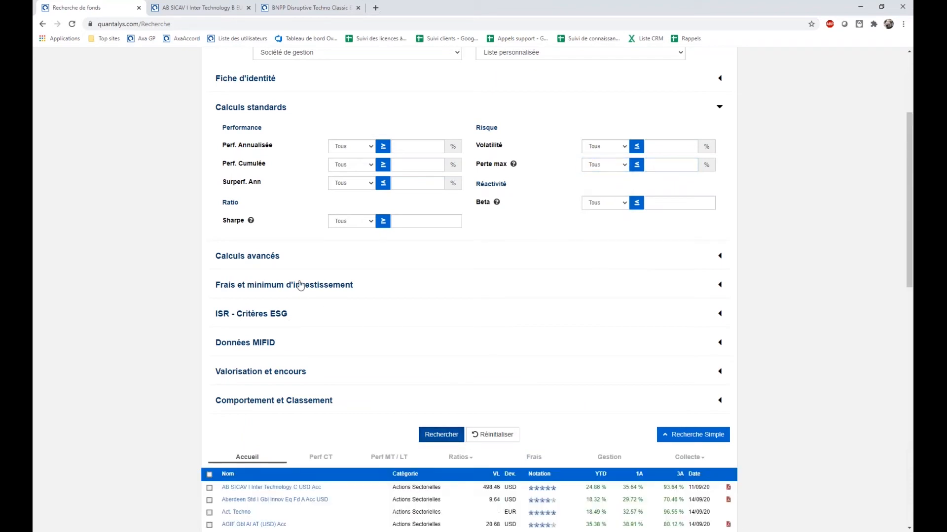
View the criteria offered under Calculs avancés and under Frais et minimum d'investissement.
left_click(271, 261)
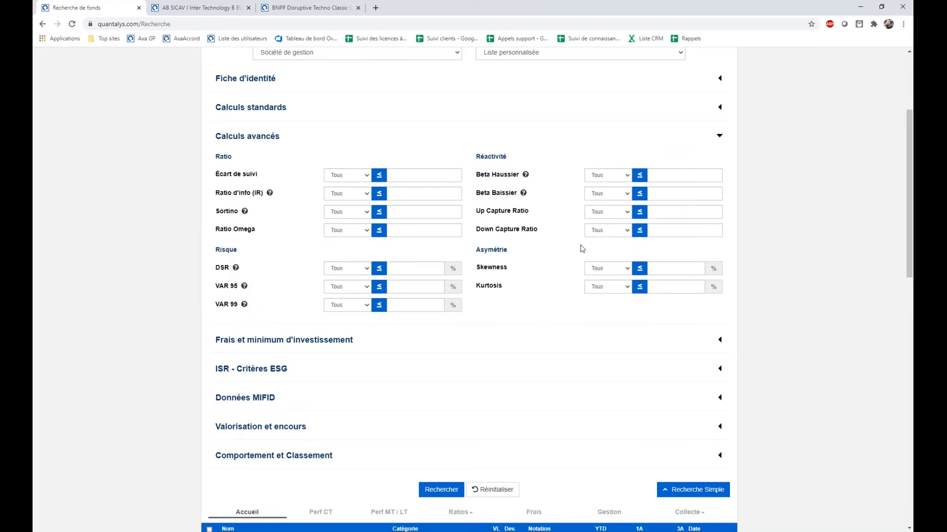
scroll(333, 325, "down", 1)
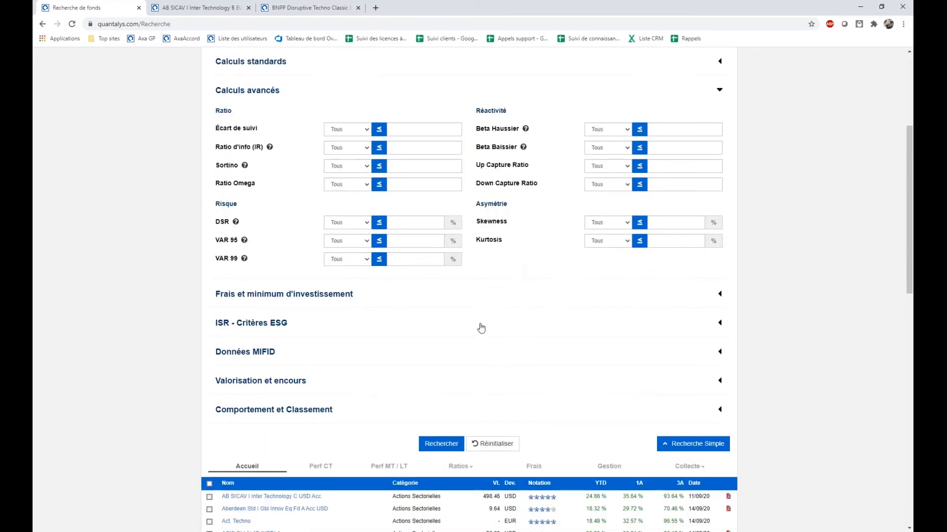
left_click(297, 304)
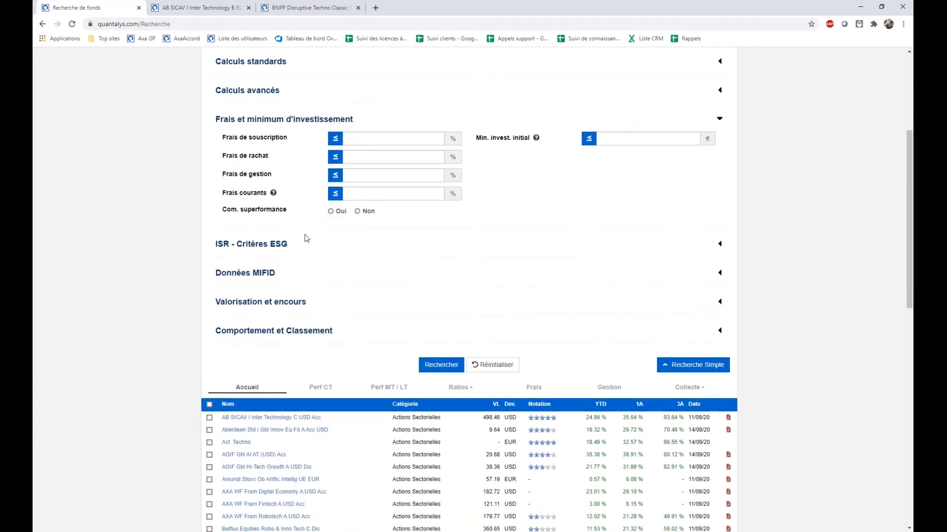
Restrict the funds to Uniquement ISR in the ESG criteria, run the search and look through the results.
left_click(270, 249)
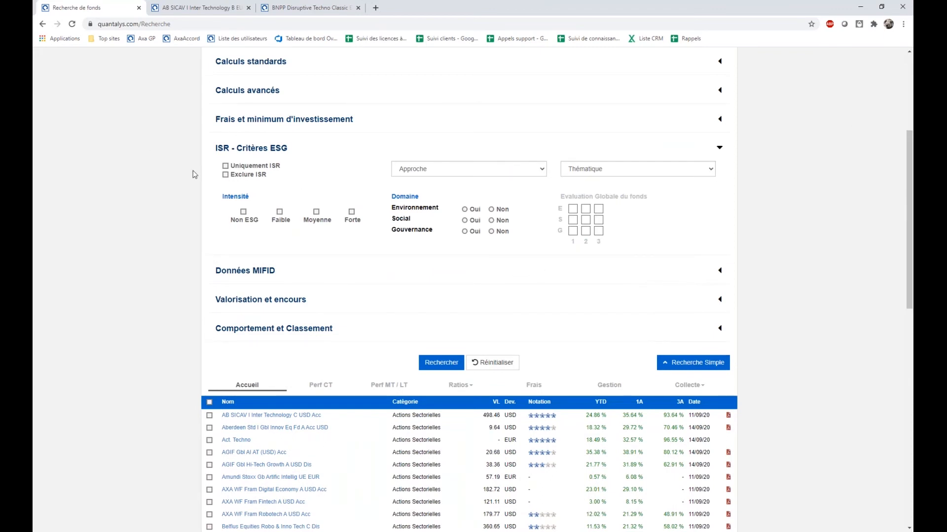
left_click(225, 167)
left_click(454, 366)
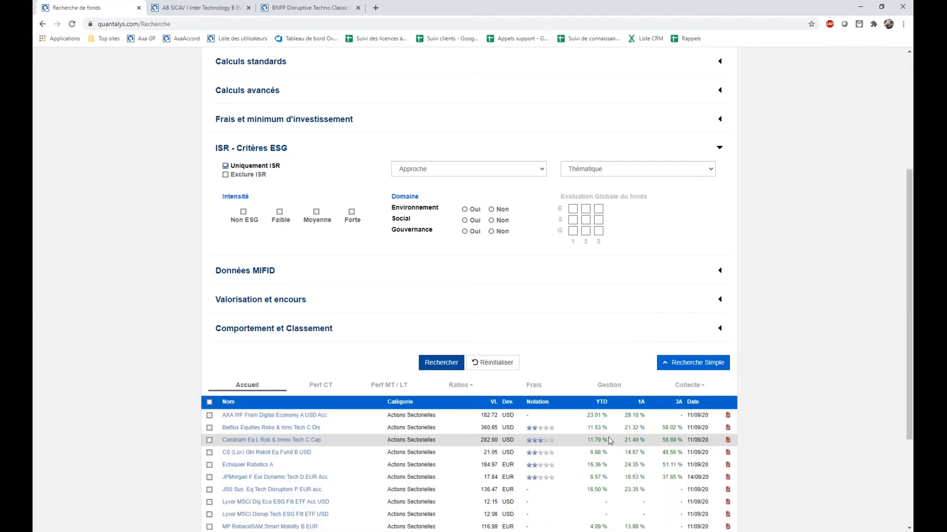
scroll(602, 439, "down", 3)
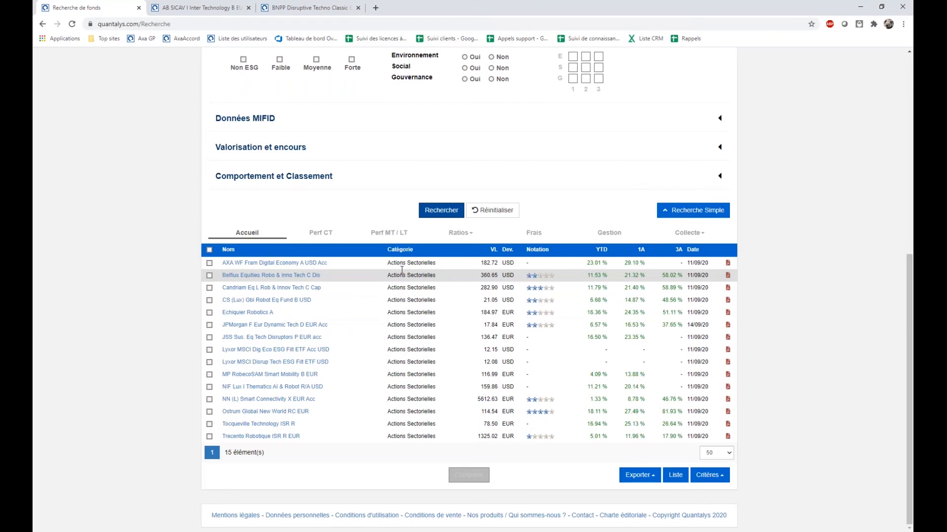
scroll(471, 318, "up", 3)
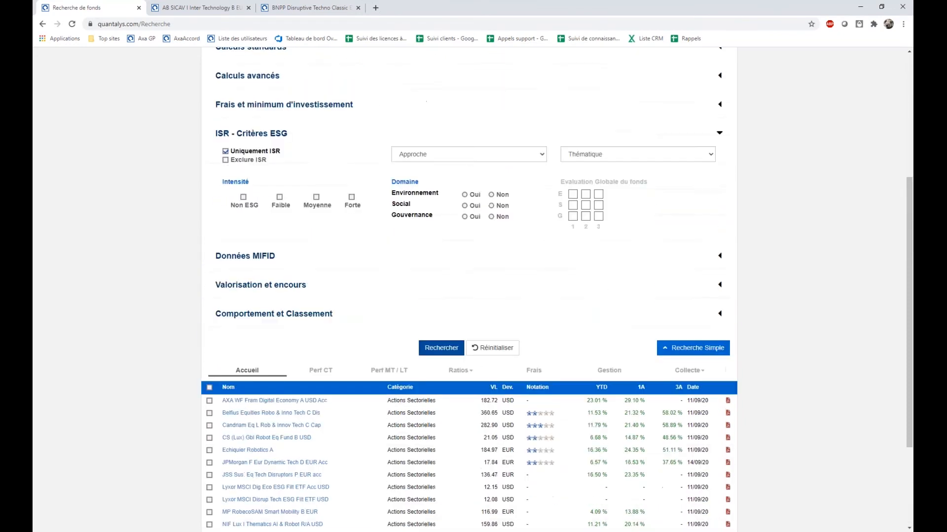
scroll(252, 359, "down", 2)
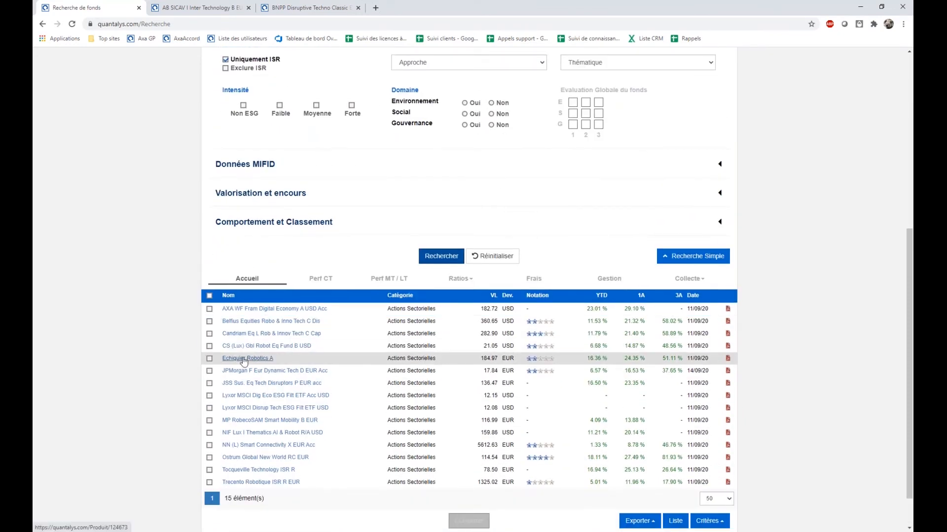
View the Ostrum Global New World RC EUR fund page in a new tab and return to the search results.
right_click(237, 457)
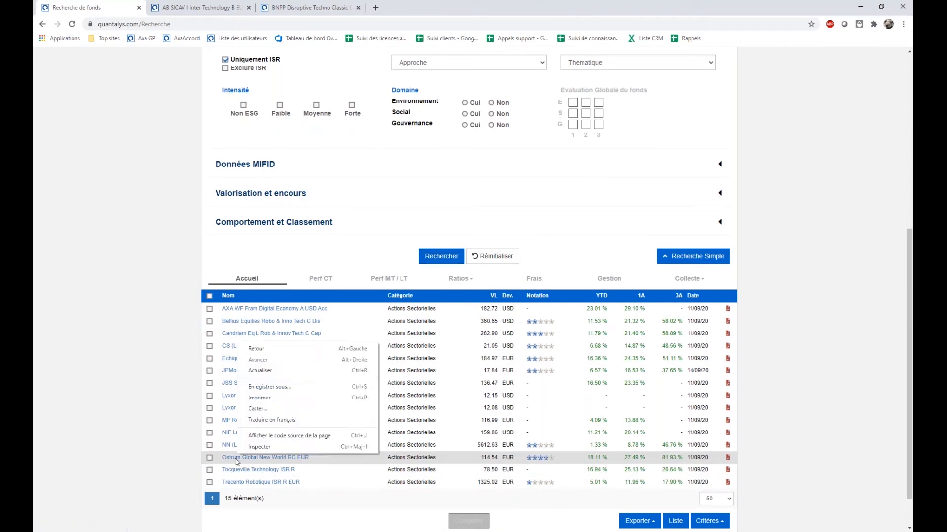
left_click(299, 387)
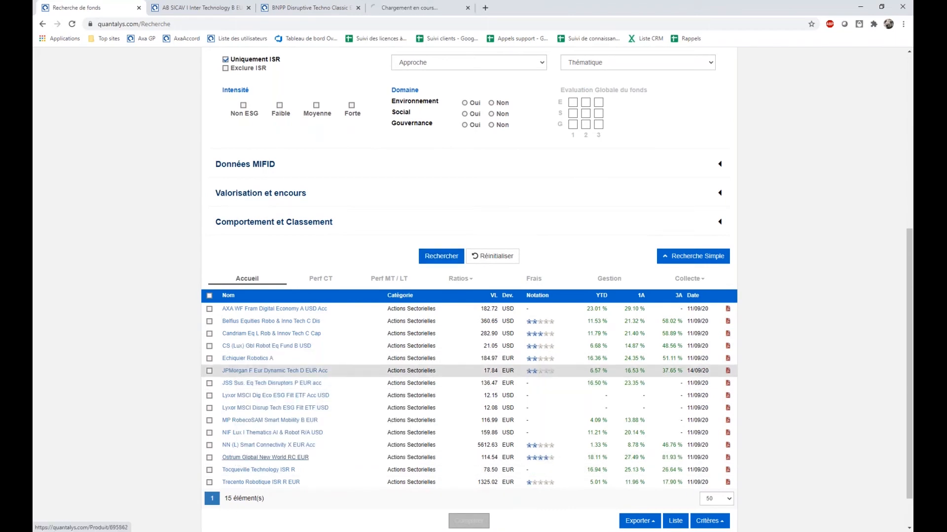
left_click(446, 6)
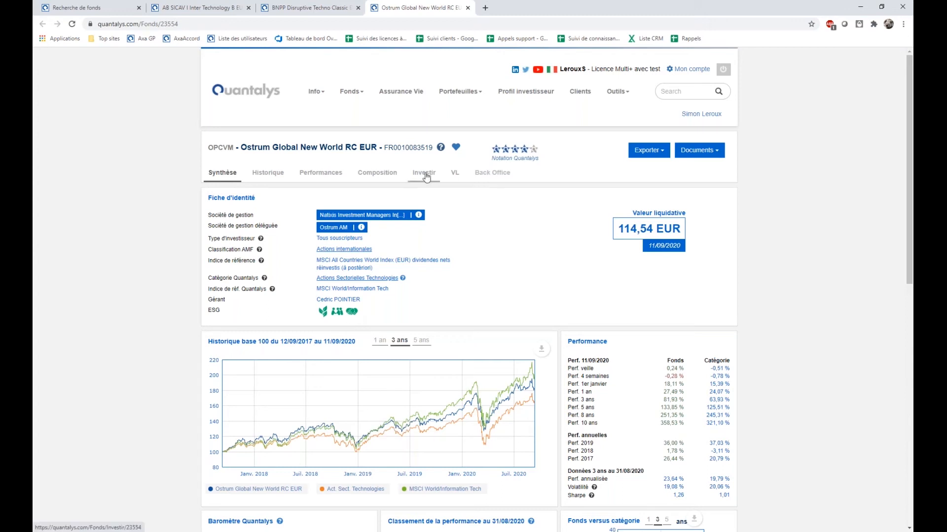
left_click(76, 8)
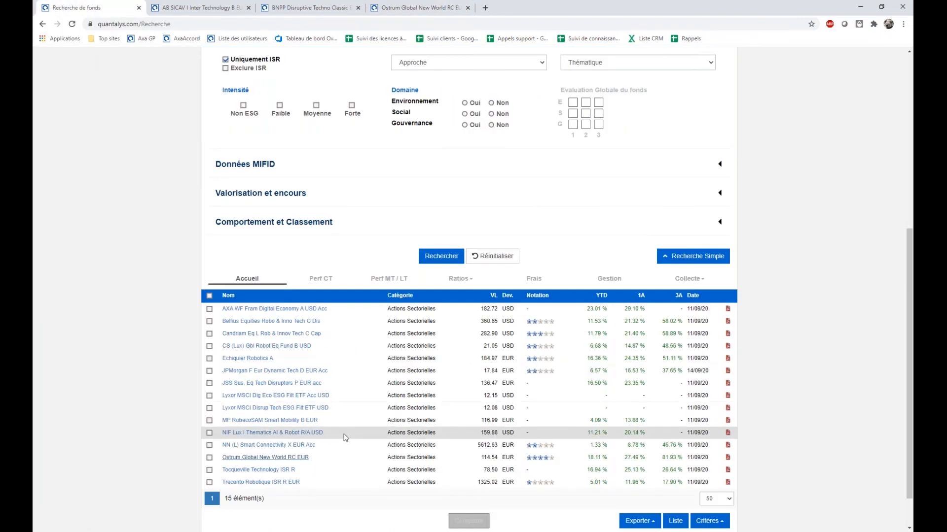
scroll(348, 442, "down", 1)
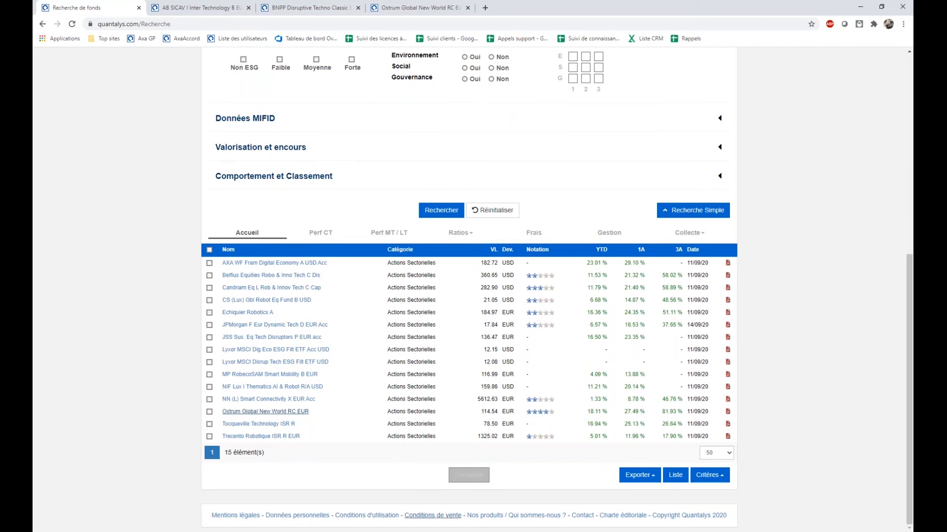
scroll(447, 273, "up", 3)
scroll(411, 284, "down", 3)
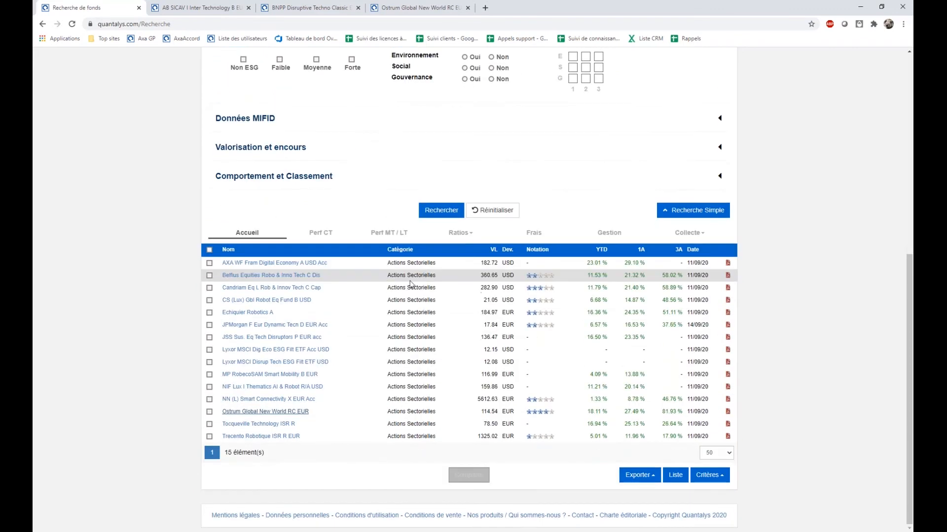
Remove the Uniquement ISR restriction from the ESG criteria and rerun the search.
scroll(387, 285, "up", 4)
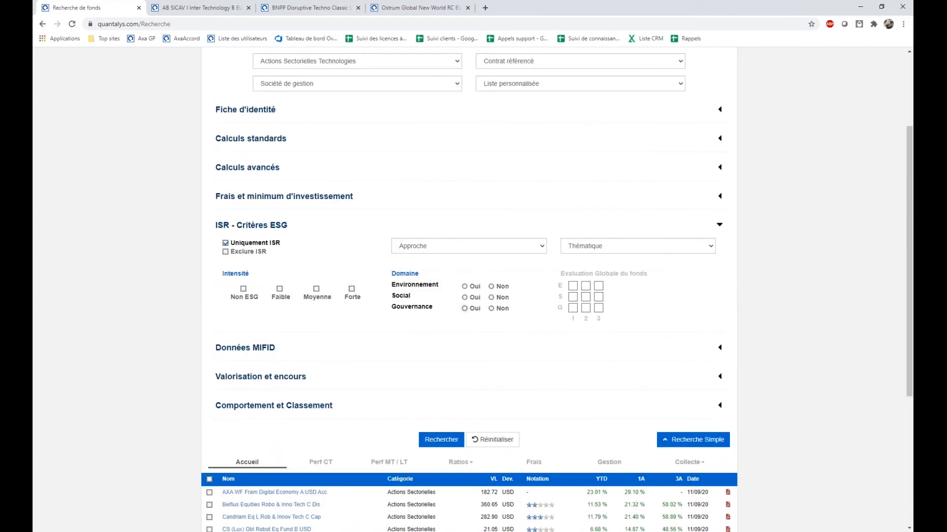
scroll(482, 232, "up", 1)
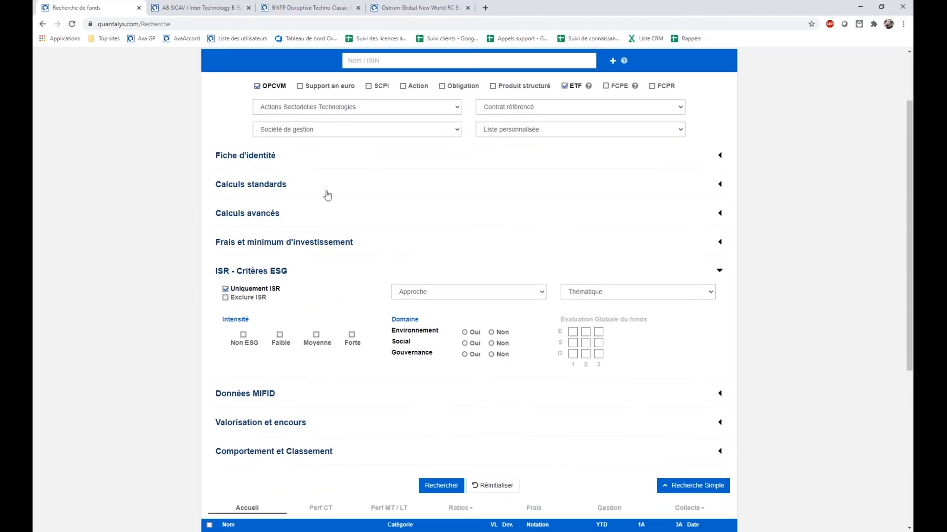
left_click(326, 194)
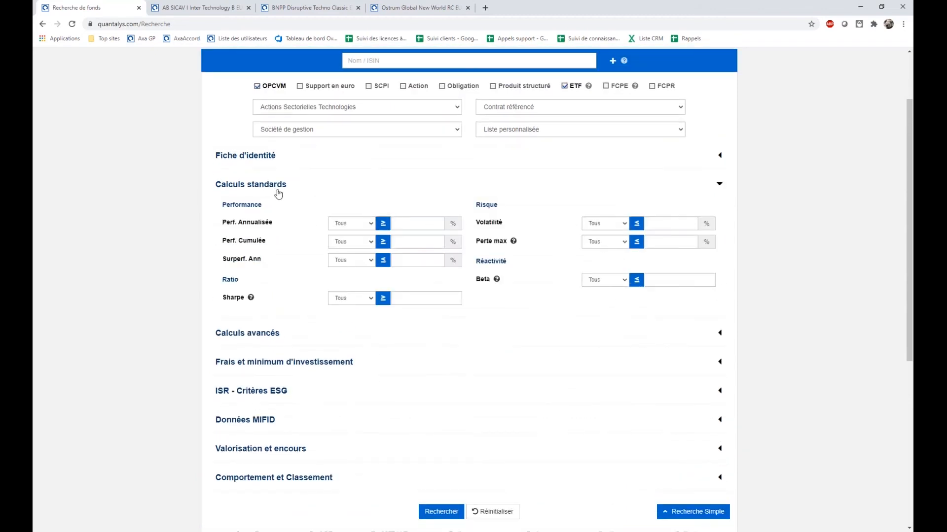
left_click(274, 192)
scroll(264, 210, "down", 2)
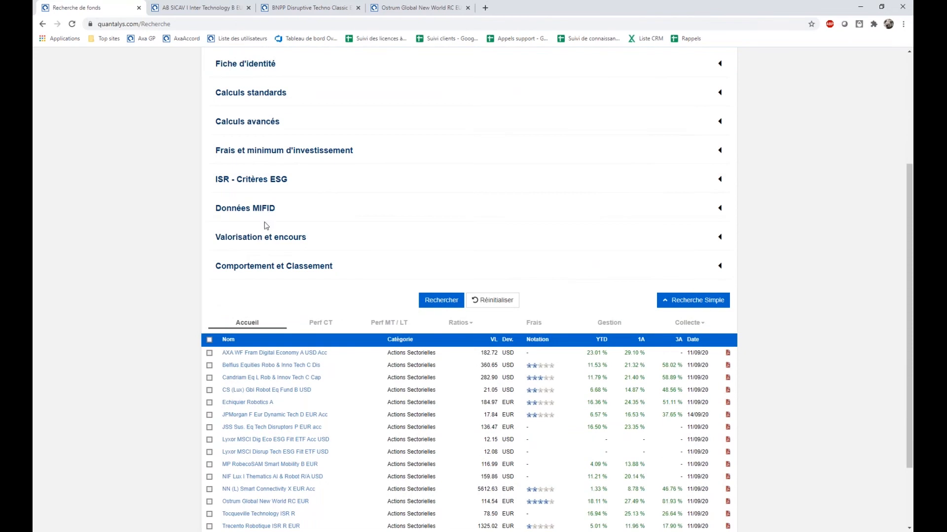
left_click(272, 183)
left_click(225, 196)
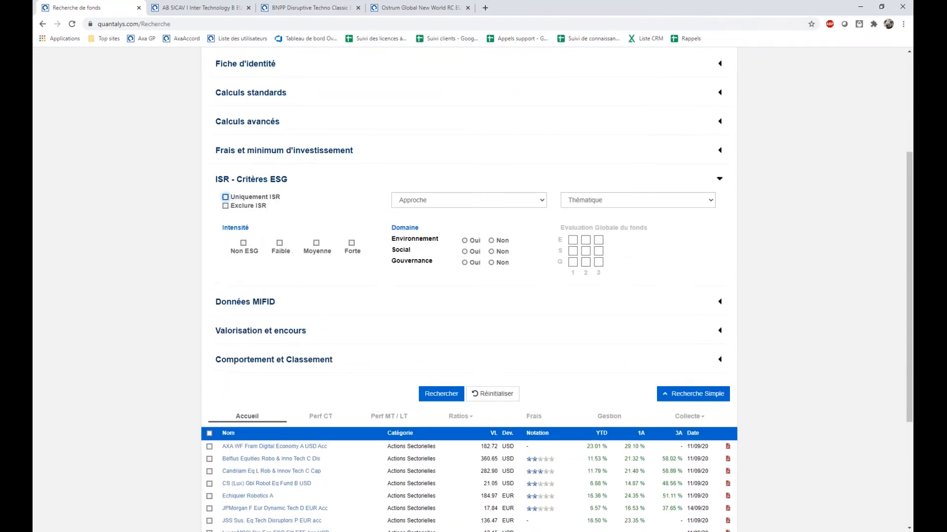
left_click(441, 394)
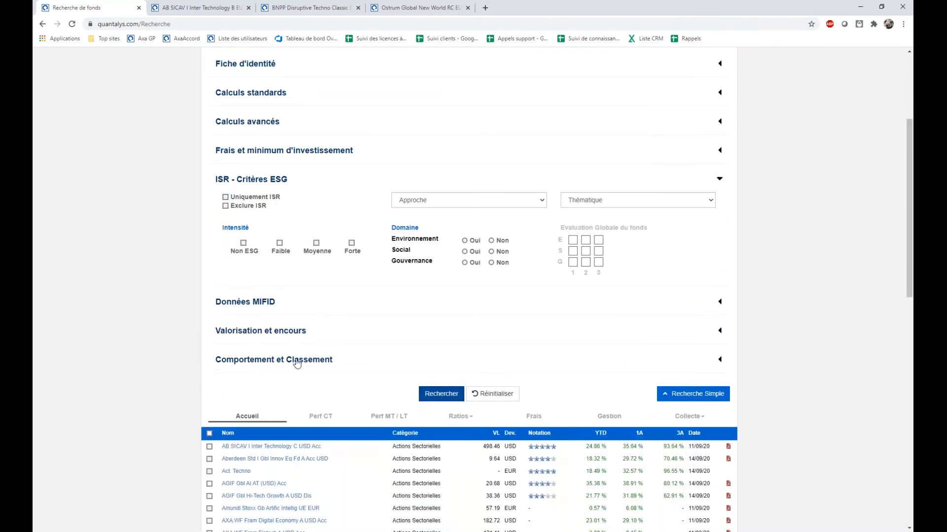
View the Données MIFID criteria and the options offered for Connaissance du client.
left_click(289, 317)
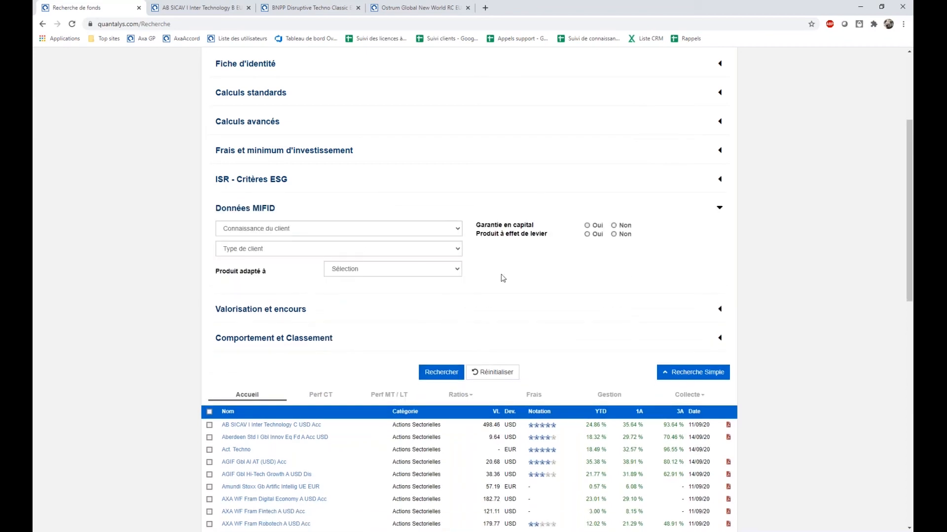
left_click(316, 229)
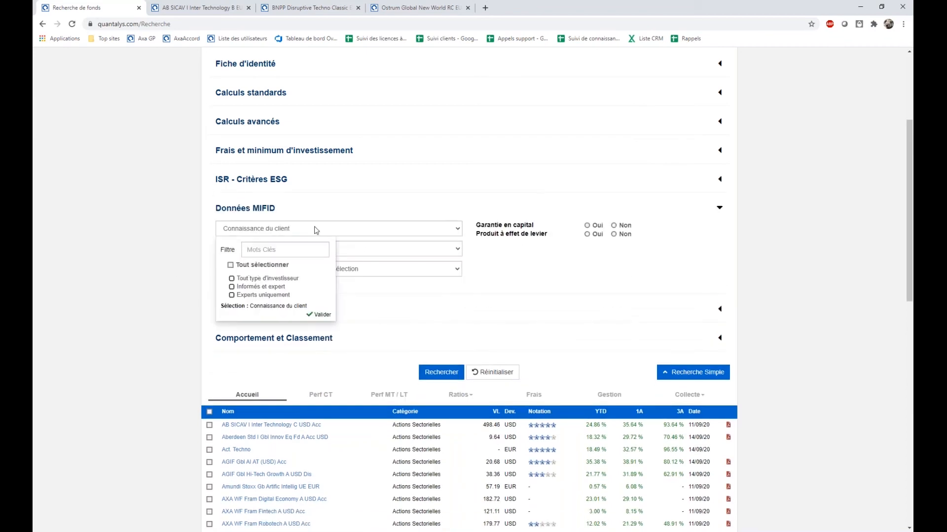
left_click(530, 293)
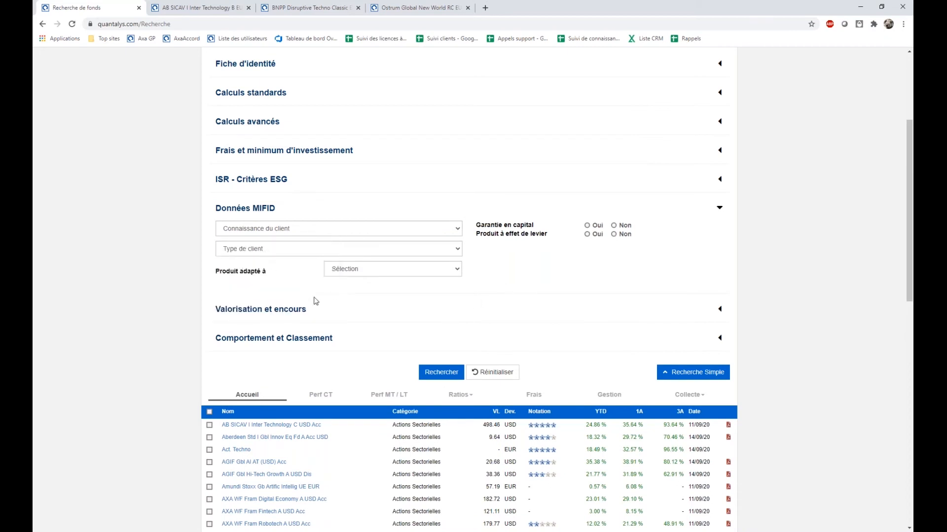
scroll(318, 307, "down", 2)
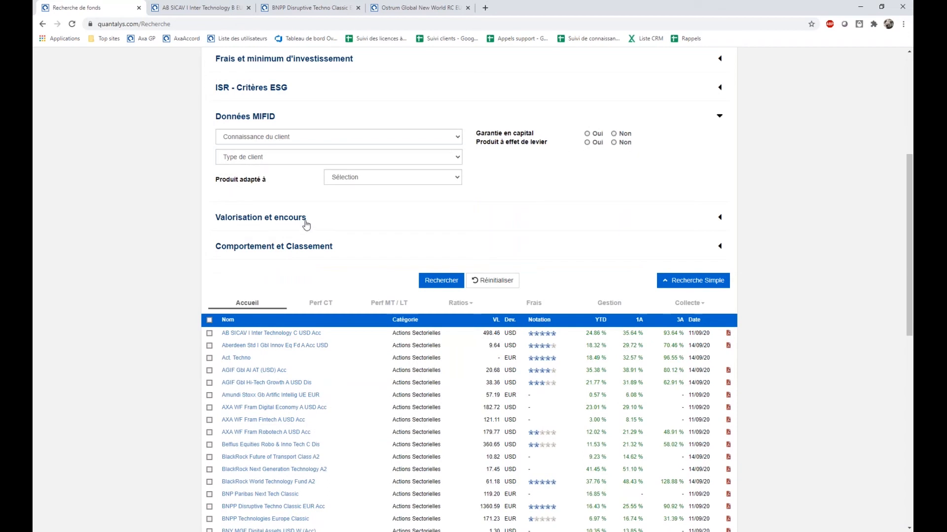
View the Comportement et Classement criteria.
left_click(306, 252)
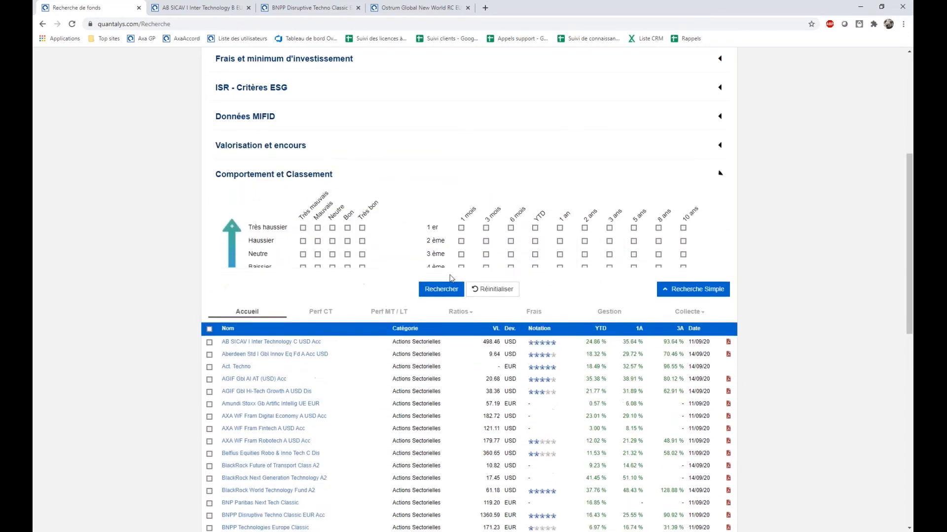
scroll(440, 419, "up", 5)
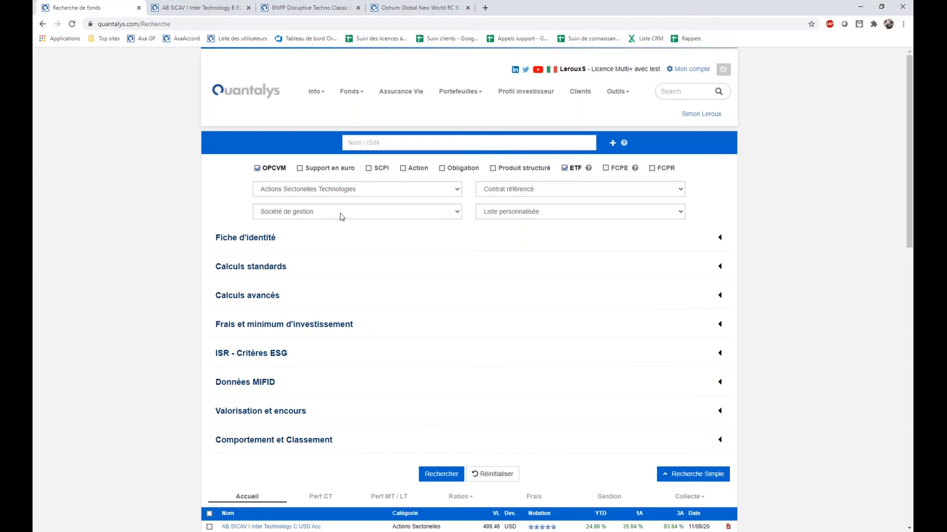
Require a 3-year Sharpe ratio of at least 1 in the Calculs standards criteria and run the search.
left_click(261, 274)
left_click(340, 381)
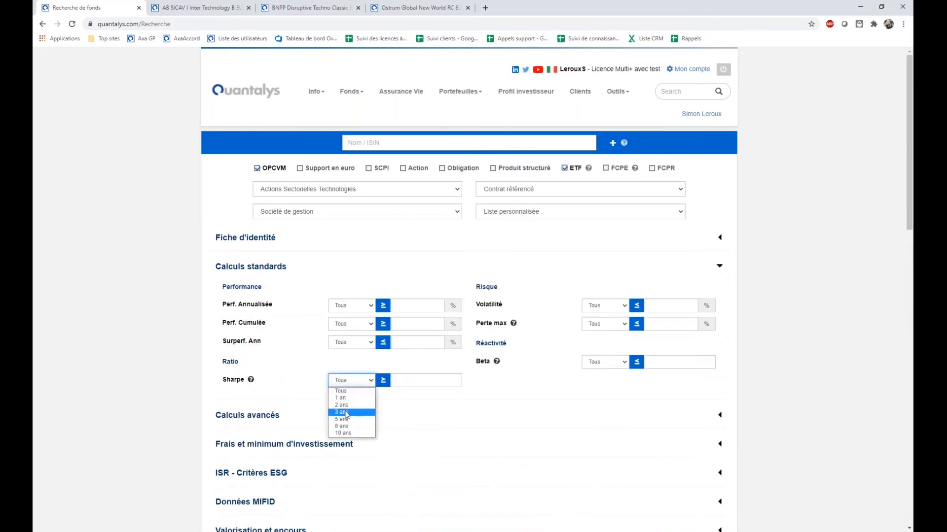
left_click(342, 408)
left_click(415, 382)
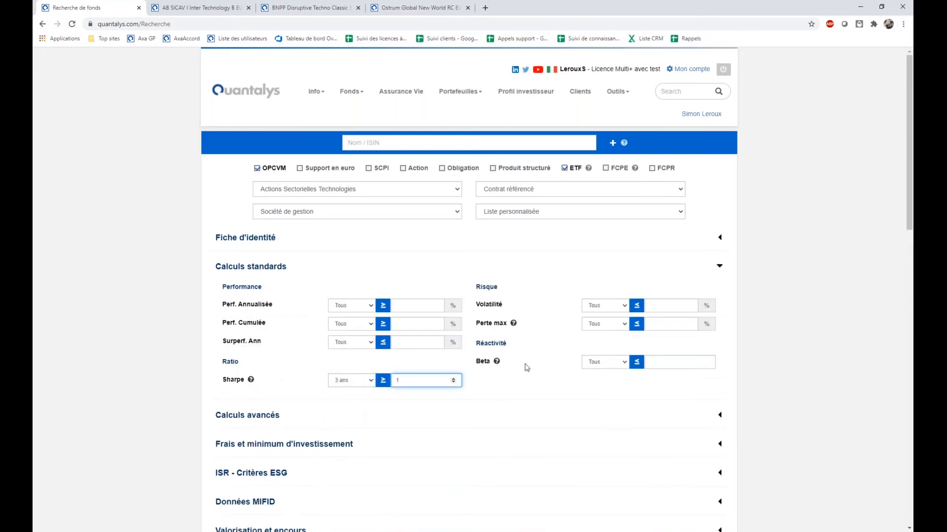
scroll(362, 374, "down", 5)
left_click(436, 364)
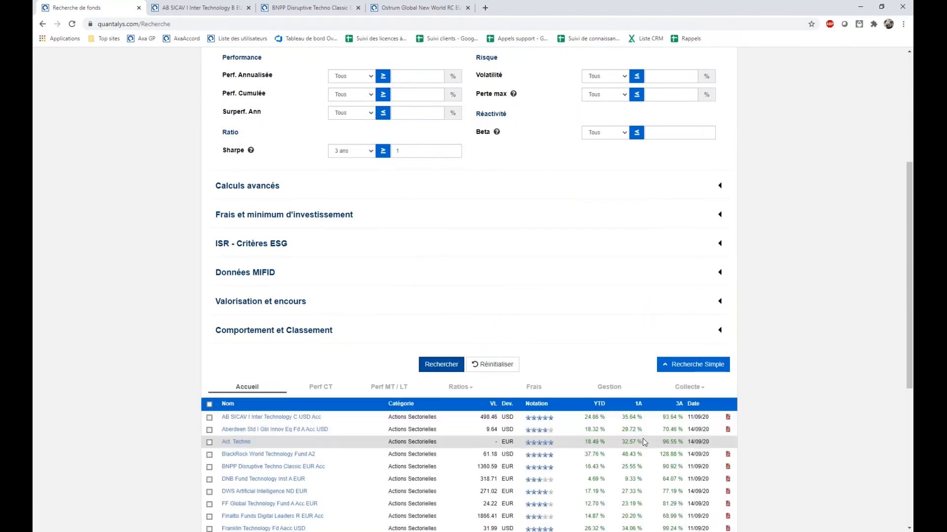
scroll(262, 471, "down", 6)
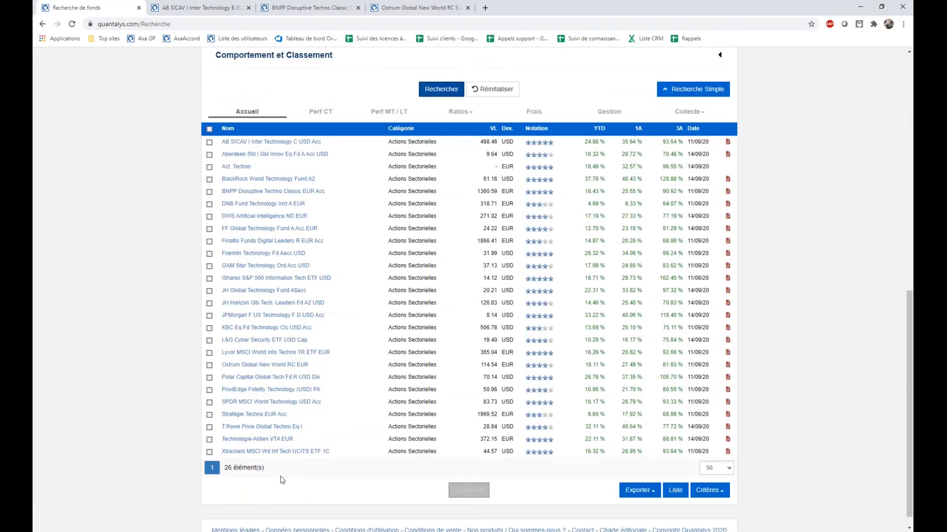
Restrict the behaviour criteria to Bon and Très bon in Baissier and Très baissier markets, and rerun the search.
scroll(307, 491, "up", 5)
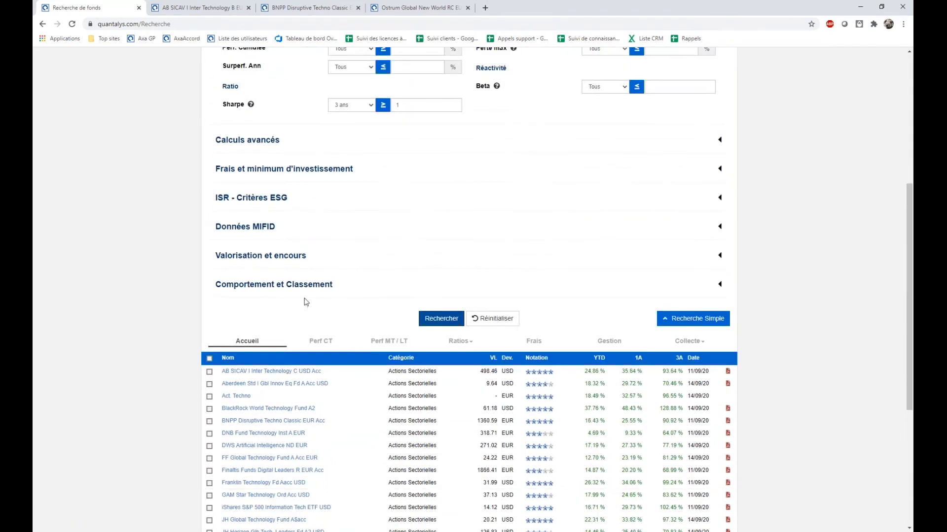
left_click(305, 289)
scroll(345, 302, "down", 3)
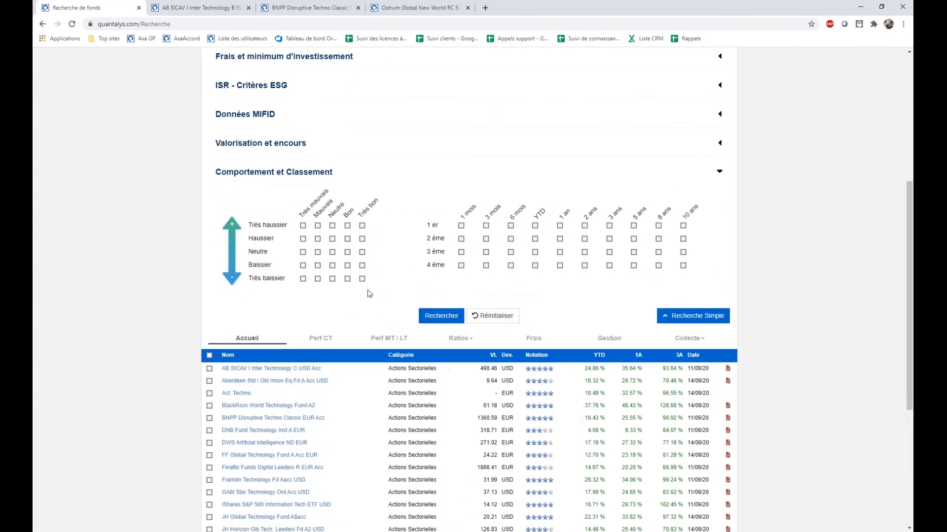
left_click(362, 279)
left_click(347, 279)
left_click(347, 265)
left_click(362, 265)
left_click(439, 316)
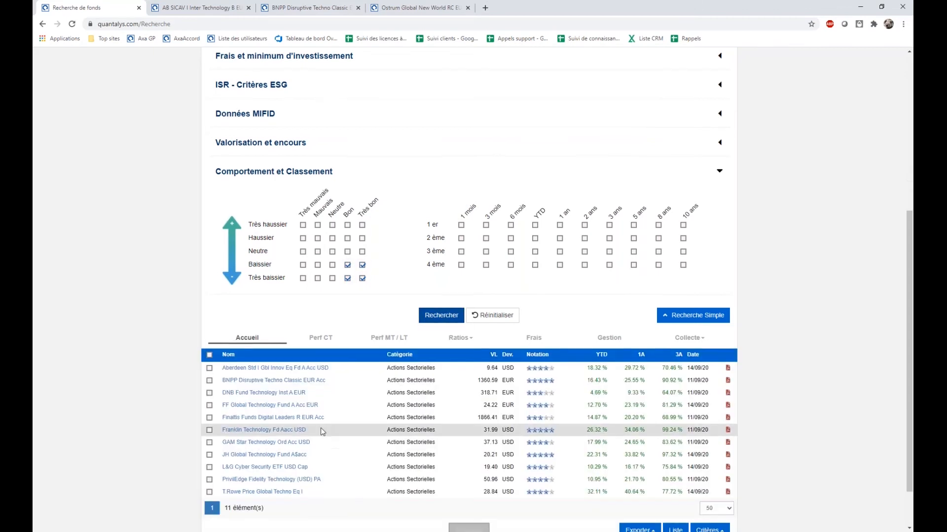
Save all the found funds as a new list named "Act Techno / Bon et tres bon en marché baissier /".
scroll(559, 478, "down", 1)
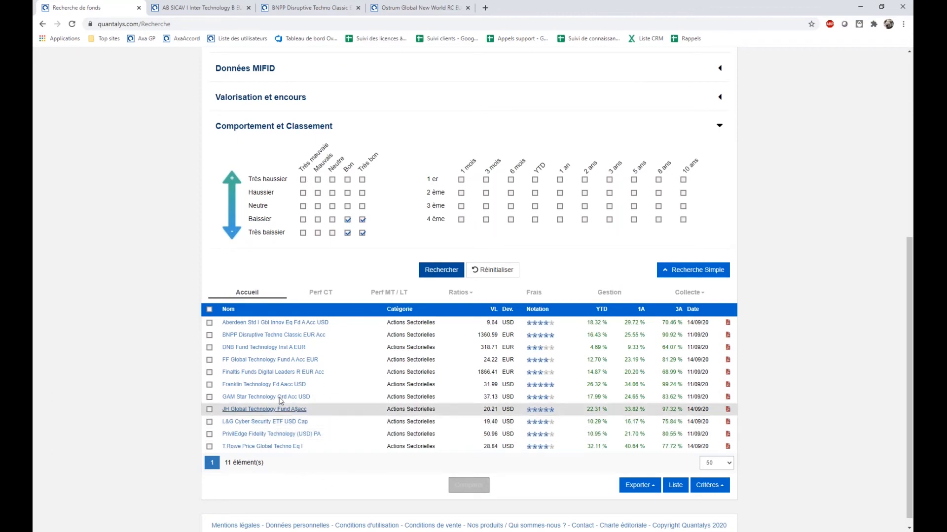
left_click(209, 309)
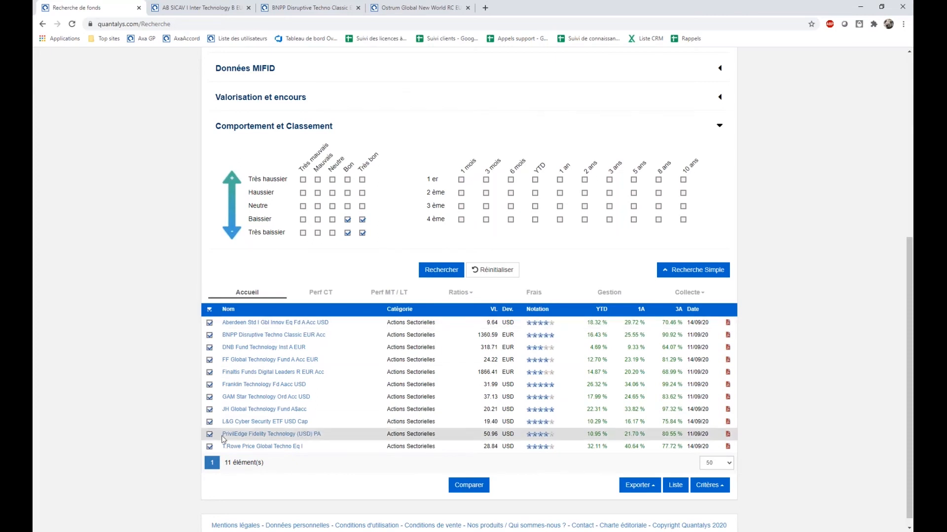
scroll(616, 480, "down", 1)
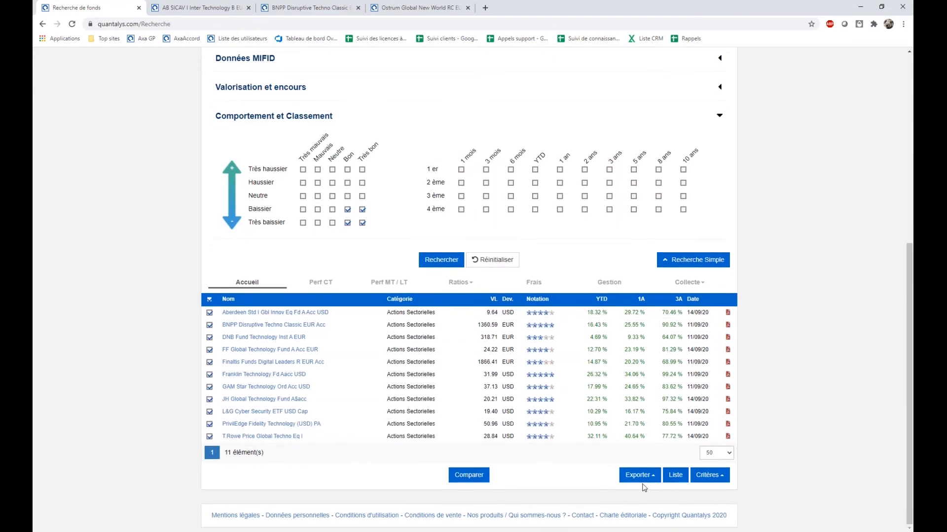
left_click(683, 478)
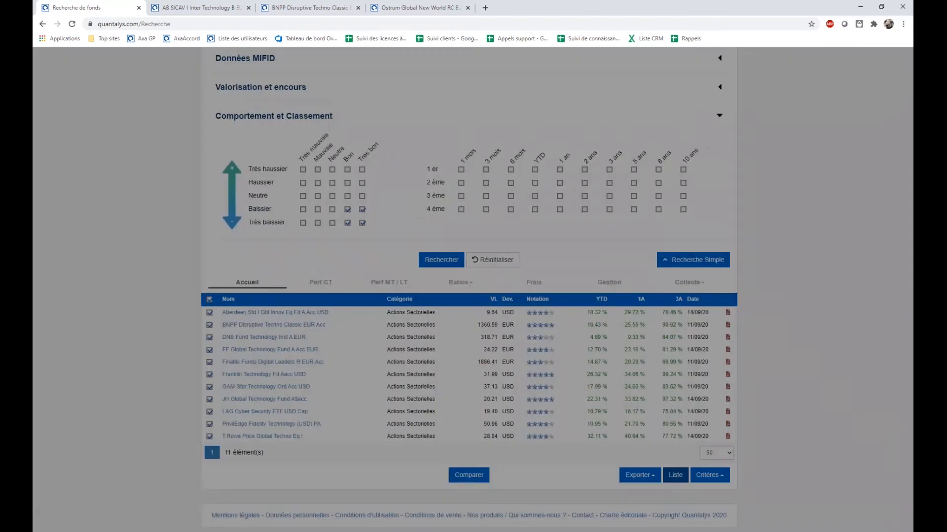
left_click(342, 258)
left_click(353, 269)
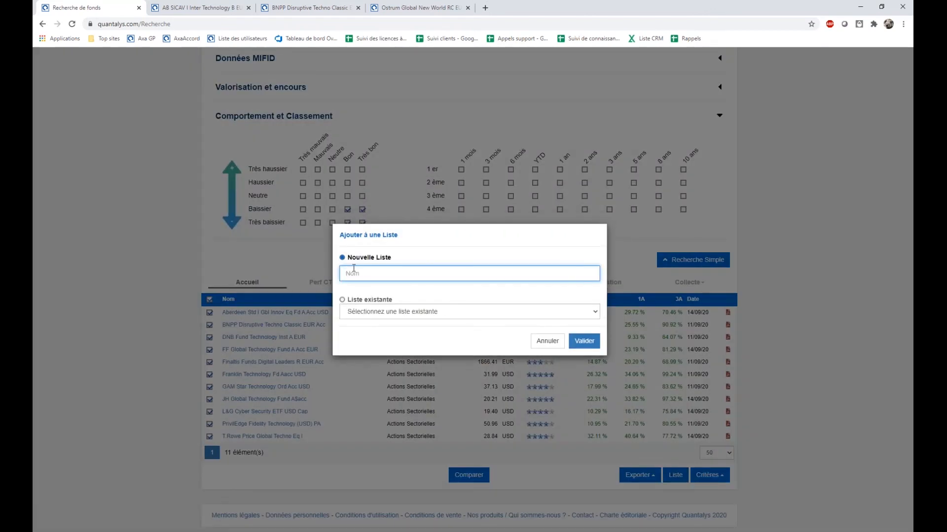
type("Act Techno / Bon et tres bon en marché baissier ")
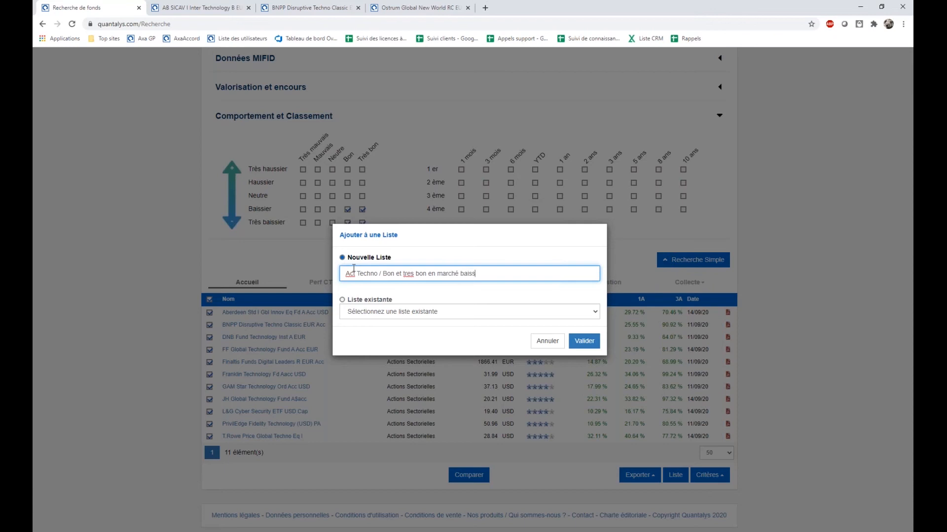
type("/ Sharpe 1+")
left_click(584, 341)
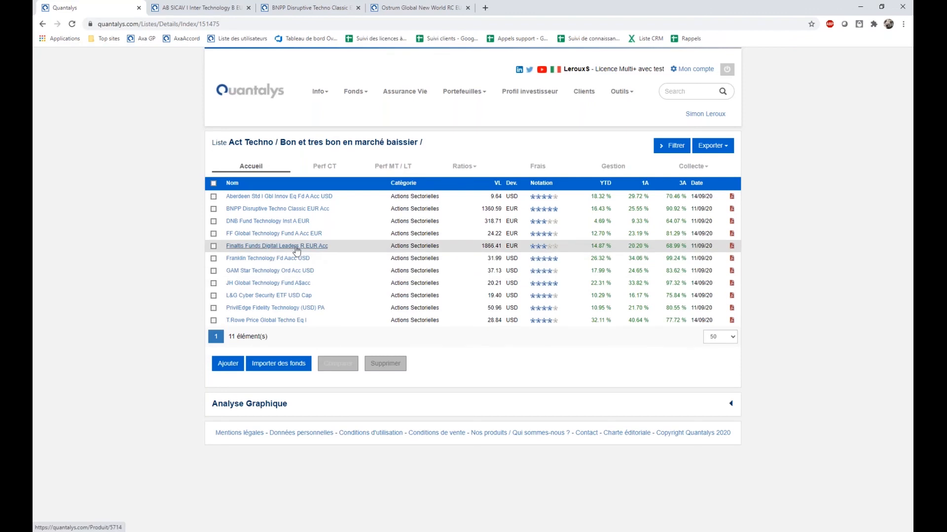
Sort the list's funds by Notation, and view their short-term performances sorted by the 7J column.
left_click(542, 184)
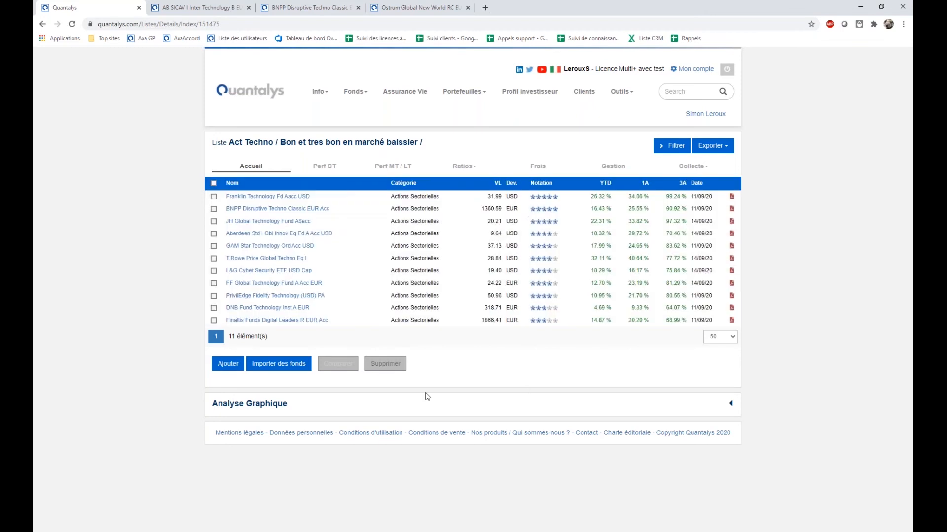
left_click(330, 167)
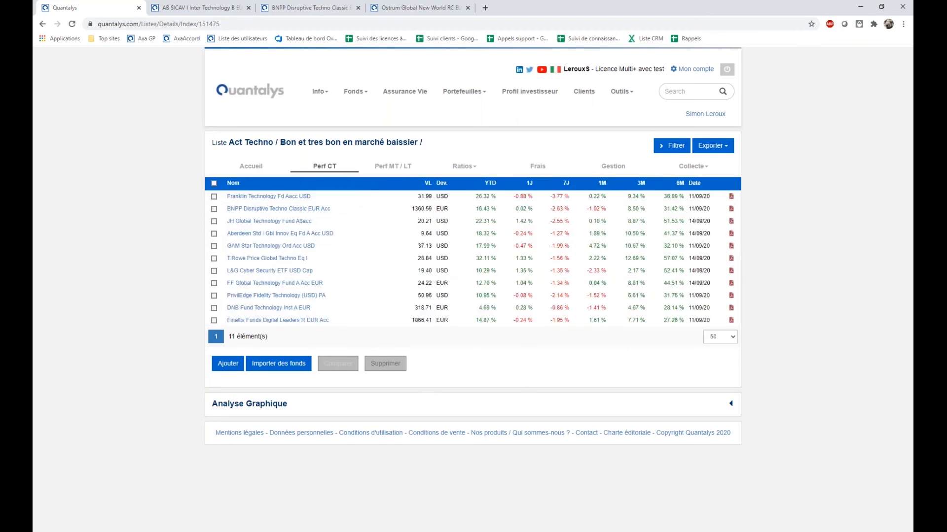
left_click(567, 182)
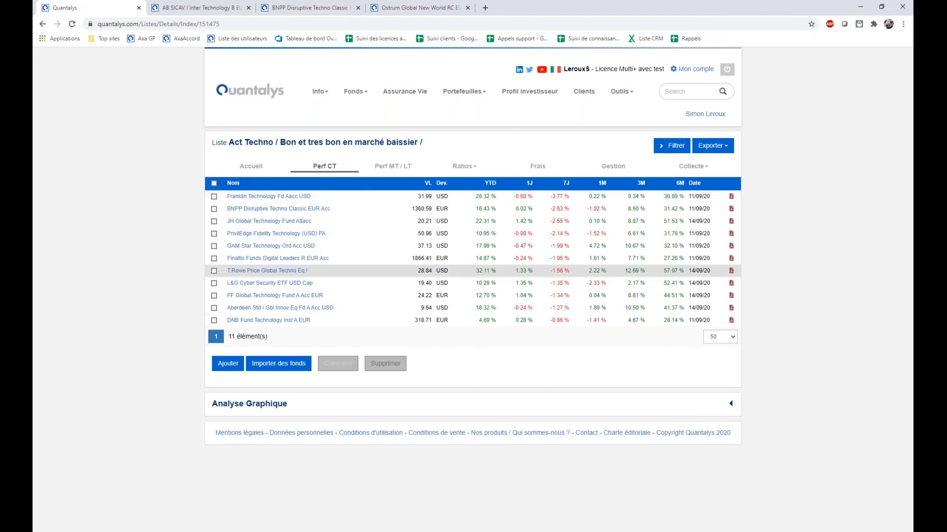
View the funds' medium- and long-term performances, and sort their ratios by Sharpe from highest to lowest.
left_click(393, 166)
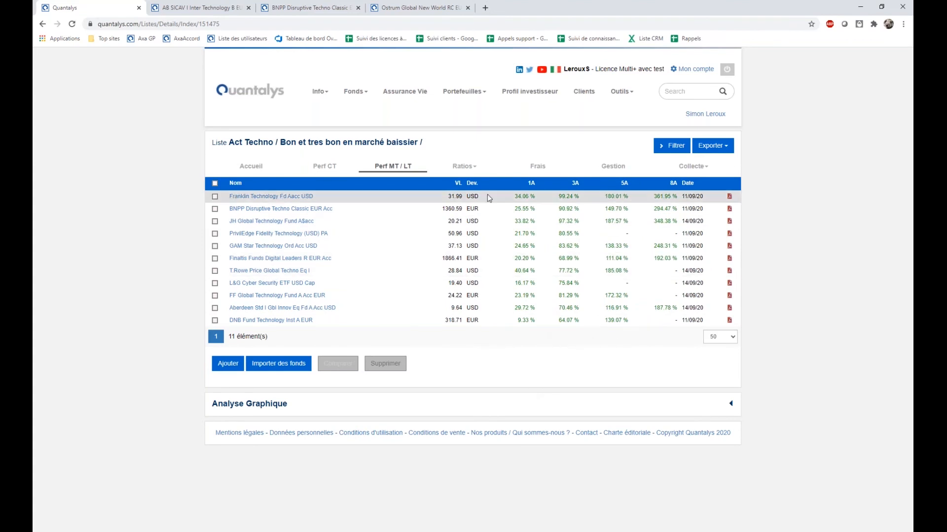
left_click(464, 167)
left_click(456, 193)
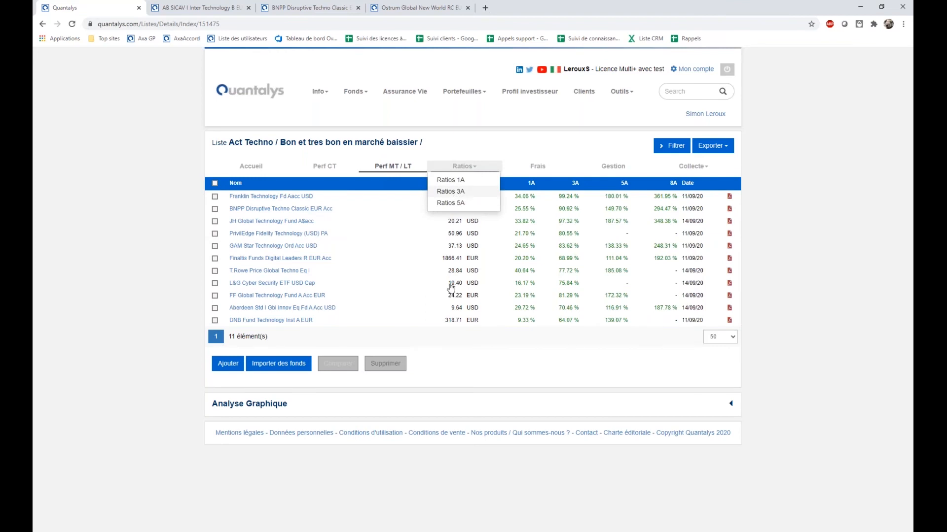
left_click(530, 182)
left_click(529, 183)
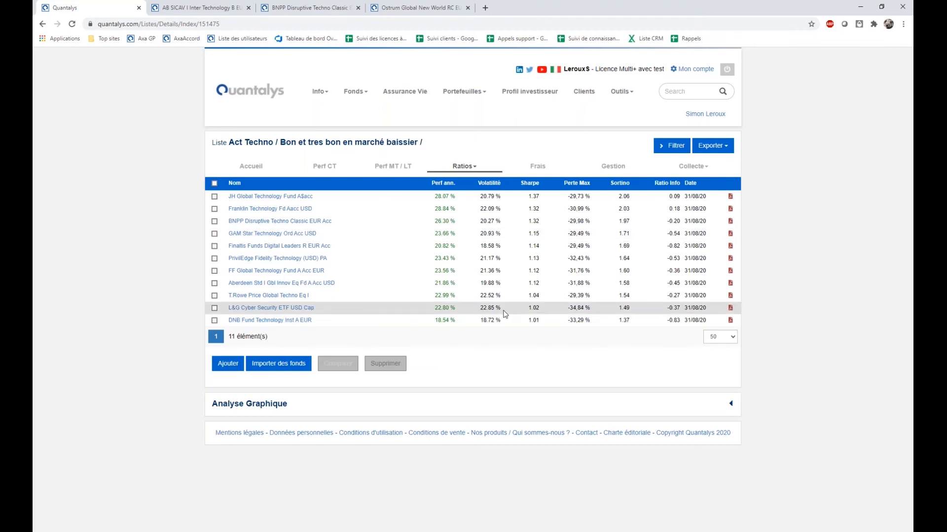
Export all the funds of the list as CSV complète and open the exported file in Excel.
left_click(215, 320)
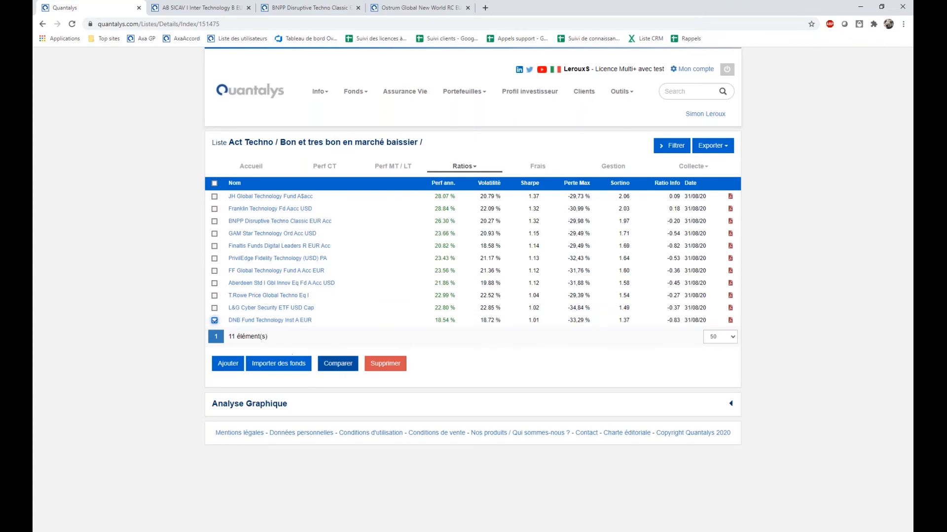
left_click(214, 183)
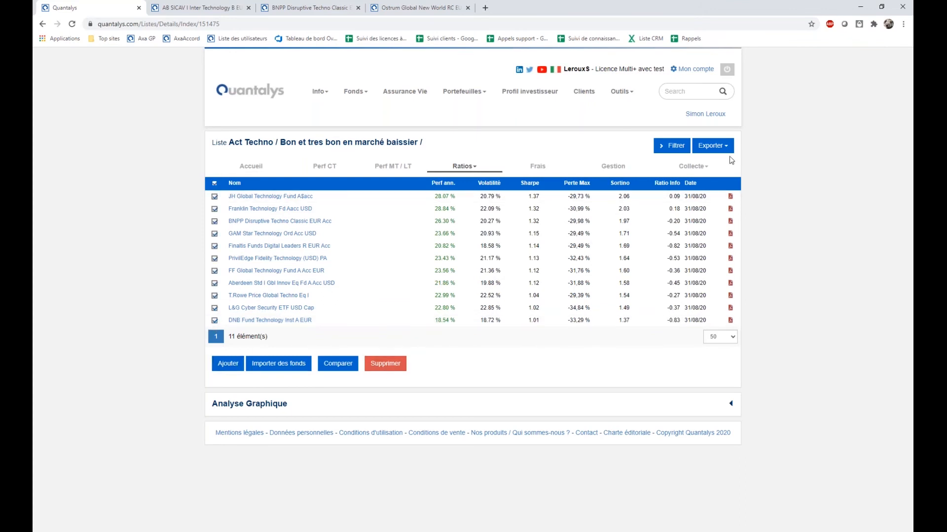
left_click(716, 149)
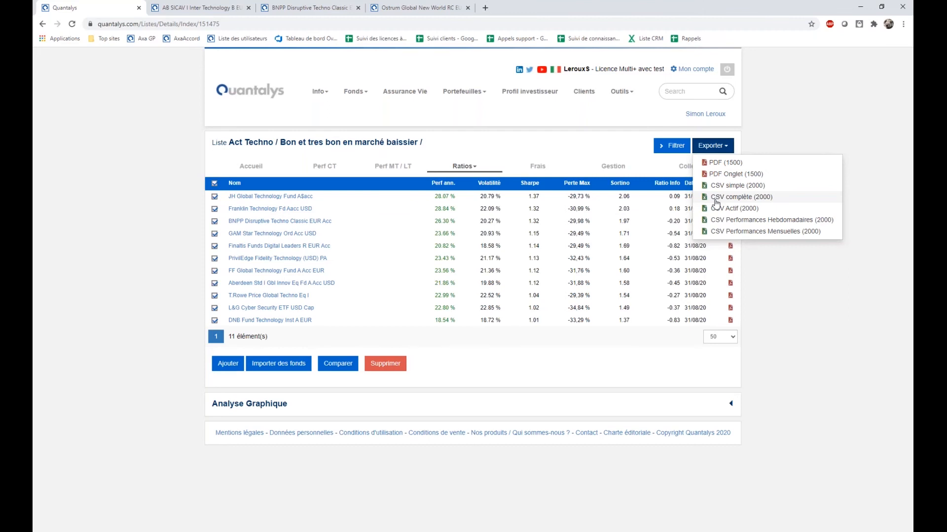
left_click(752, 199)
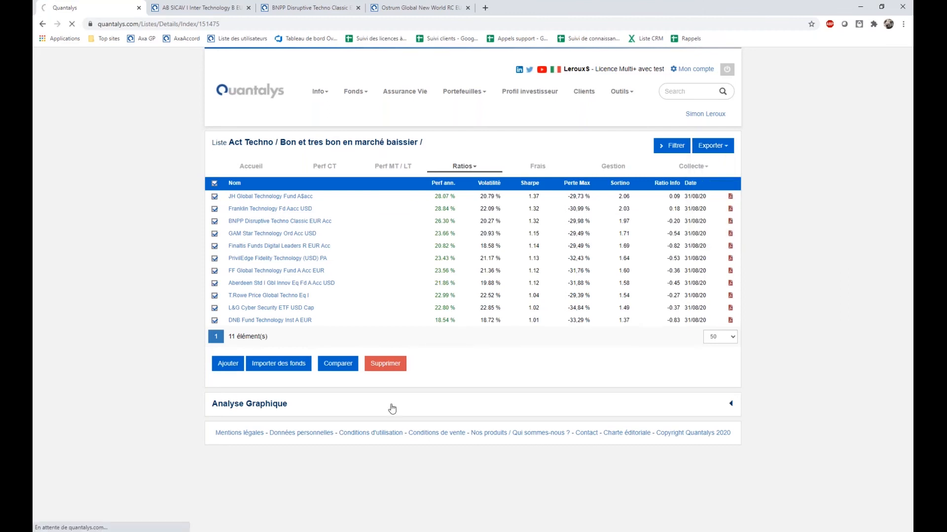
left_click(91, 522)
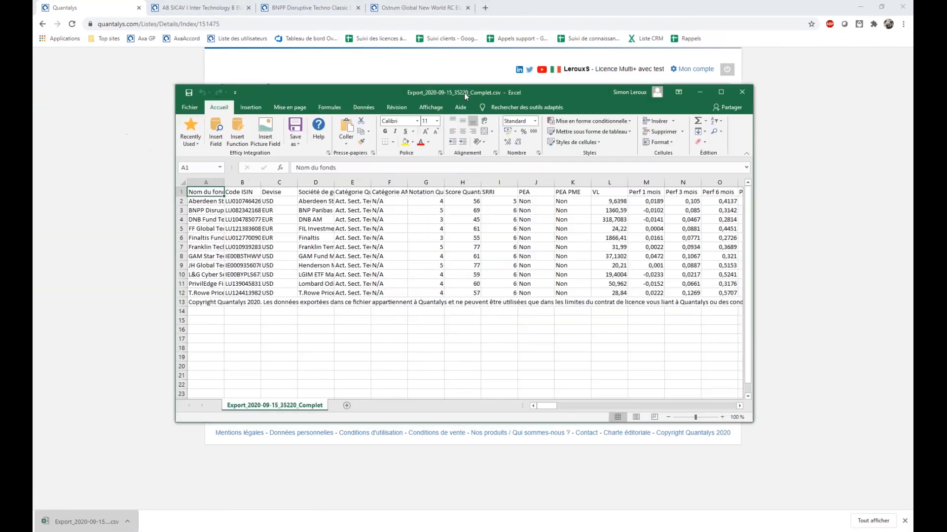
double_click(463, 92)
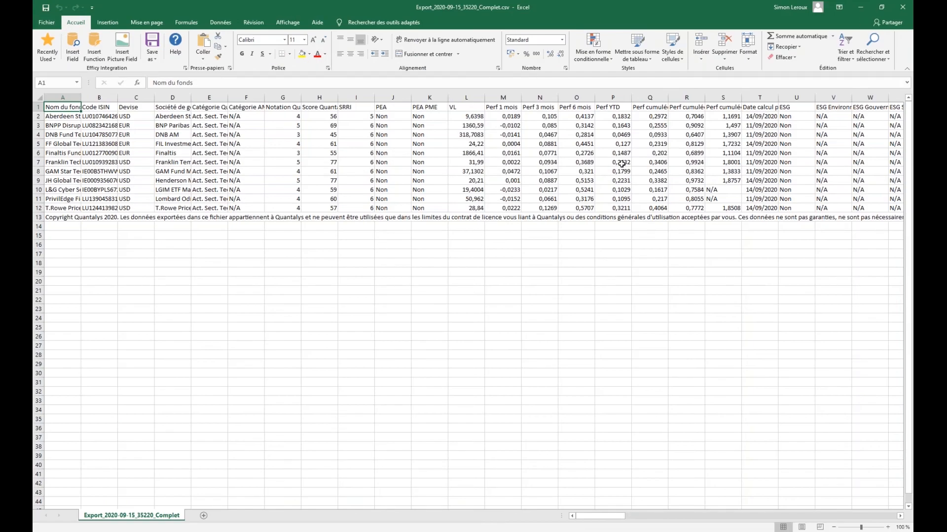
Look through the performance, ranking, risk and ratio columns of the exported sheet.
left_click(347, 170)
key("Right")
key("Right")
key("Right")
key("Right")
key("Right")
key("Right")
key("Right")
key("Right")
key("Right")
key("Right")
key("Right")
key("Right")
key("Right")
key("Right")
key("Right")
key("Right")
key("Right")
key("Right")
key("Right")
key("Right")
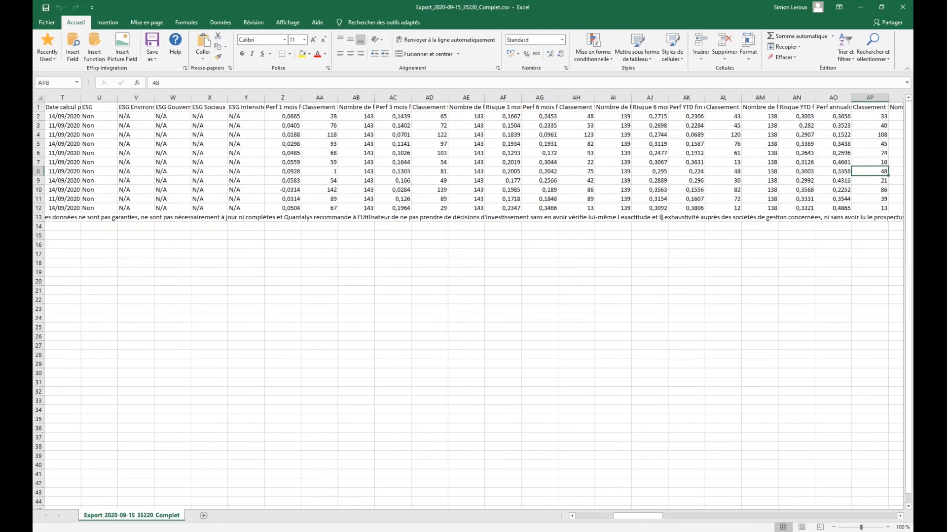
key("Right")
key("Right")
key("Right")
key("Right")
key("Right")
key("Right")
key("Right")
key("Right")
key("Right")
key("Right")
key("Right")
key("Right")
key("Right")
key("Right")
key("Right")
key("Right")
key("Right")
key("Right")
key("Right")
key("Right")
key("Left")
key("Left")
Widen the Perf annualisée 5 ans fin de mois column and format BU2:BU12 as percentages with two decimals.
left_click(727, 107)
left_click_drag(739, 97, 756, 209)
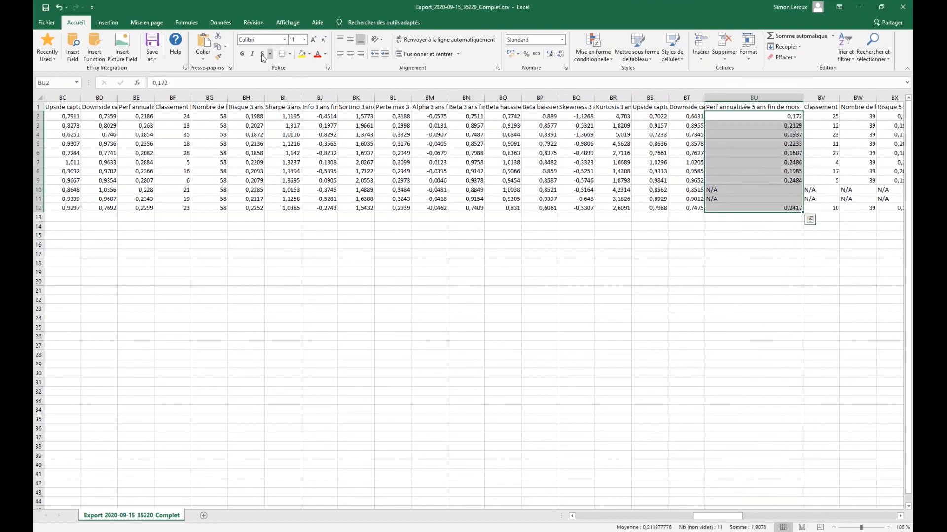
left_click(526, 53)
left_click(550, 53)
left_click(550, 54)
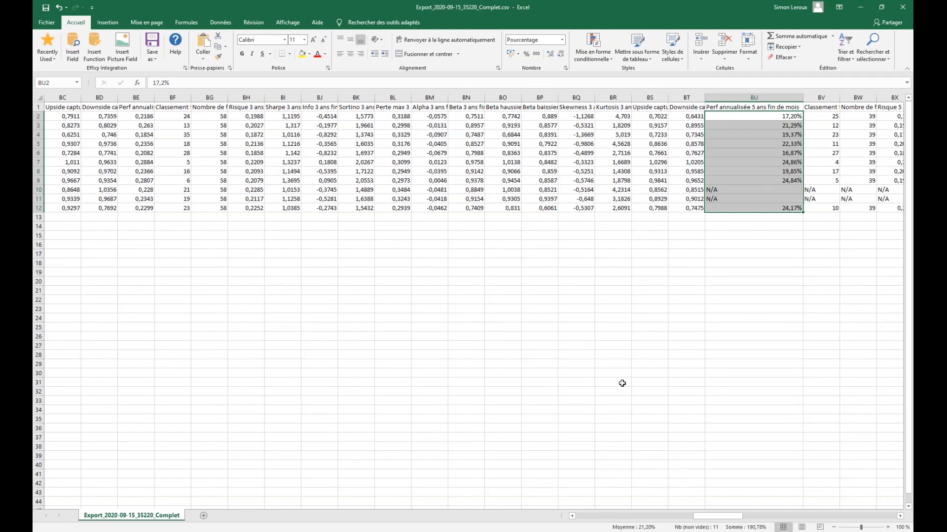
Look at further exported columns, and return to the Quantalys list in the browser to check the dates under Ratios and Accueil.
left_click_drag(720, 514, 767, 517)
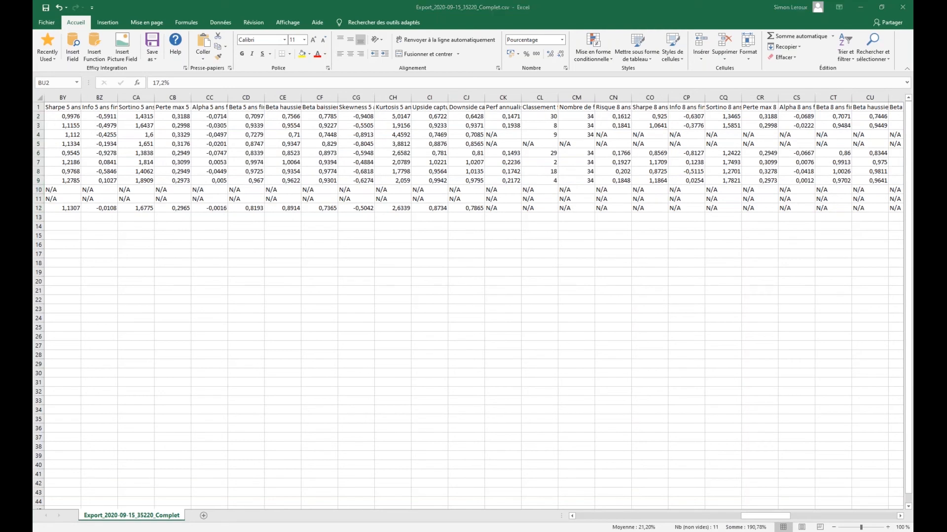
key("alt+Tab")
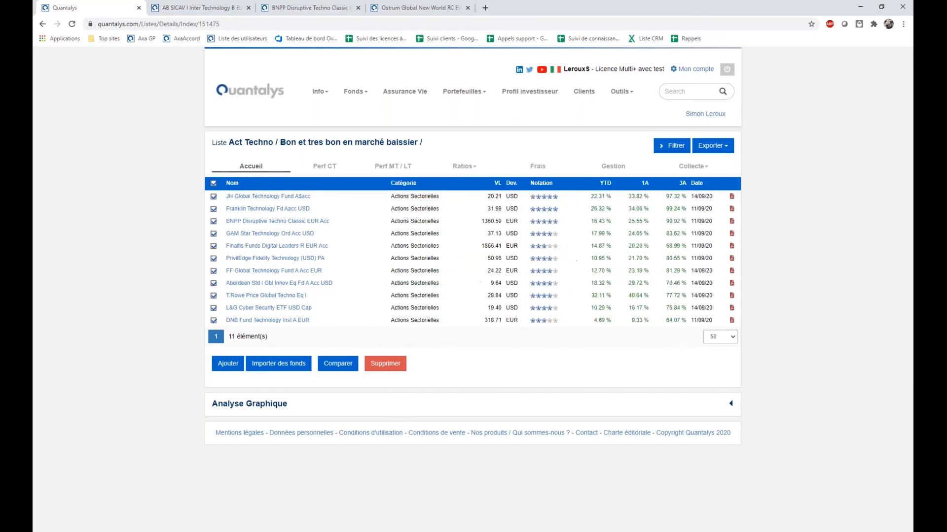
left_click(462, 167)
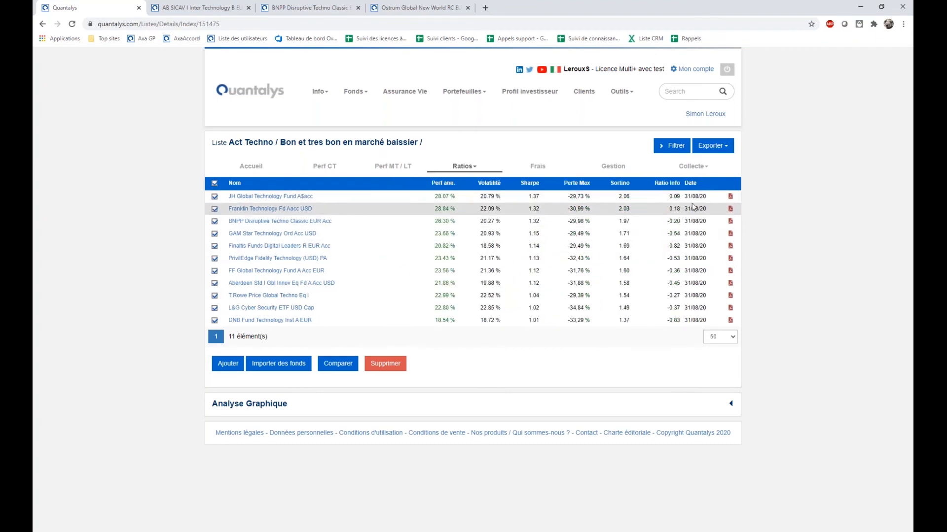
left_click_drag(685, 198, 707, 197)
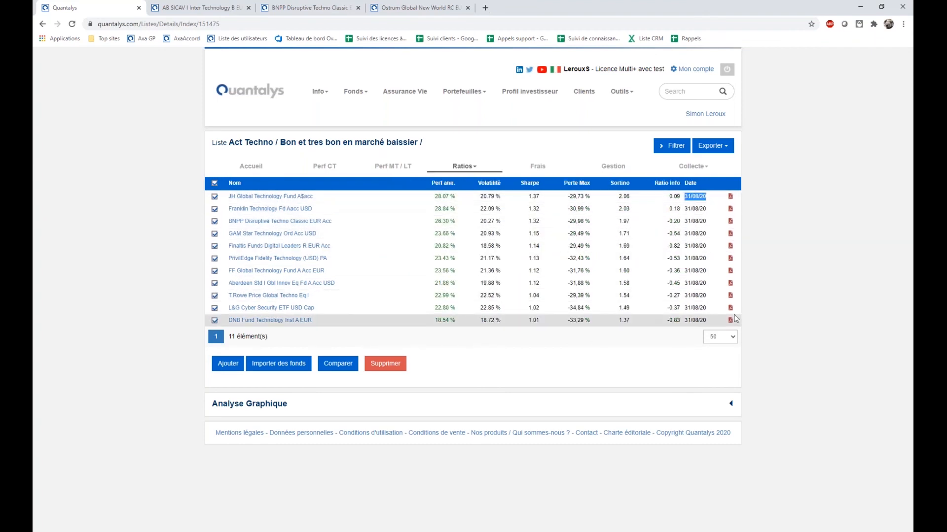
left_click(251, 166)
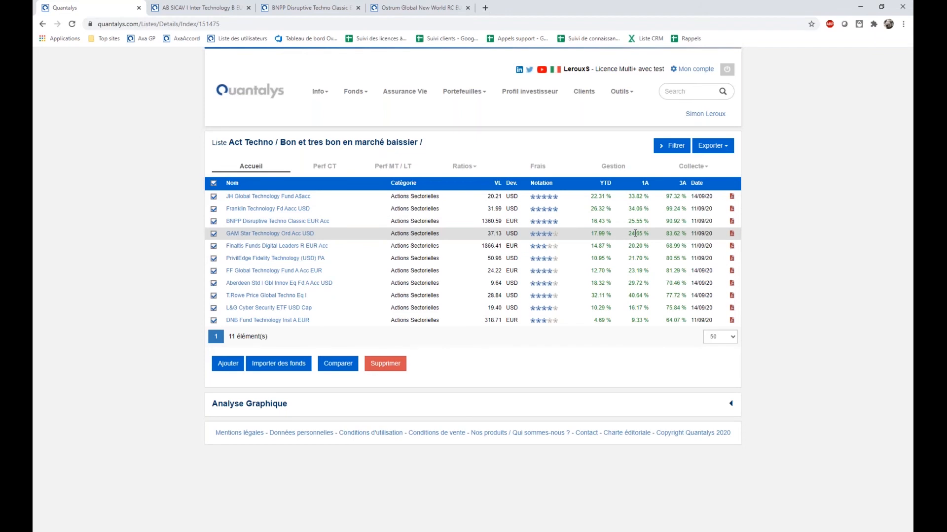
left_click(713, 146)
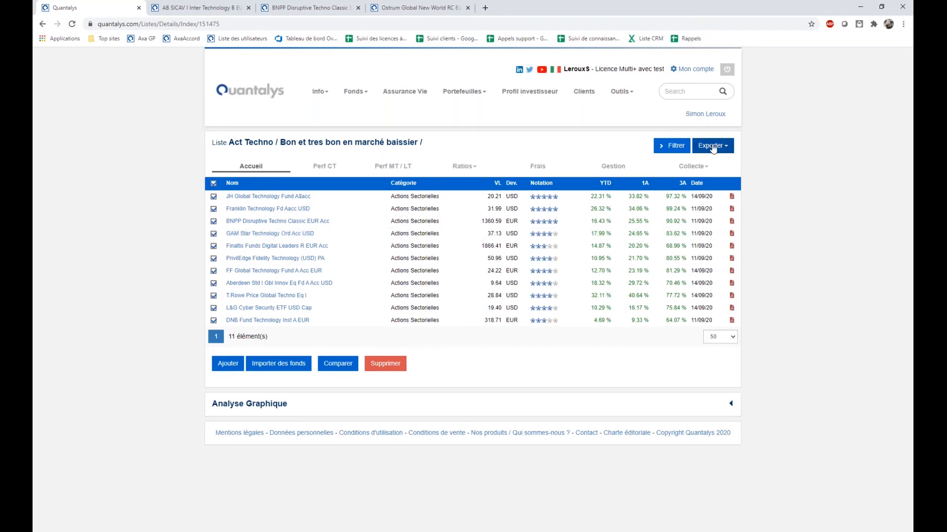
left_click(839, 437)
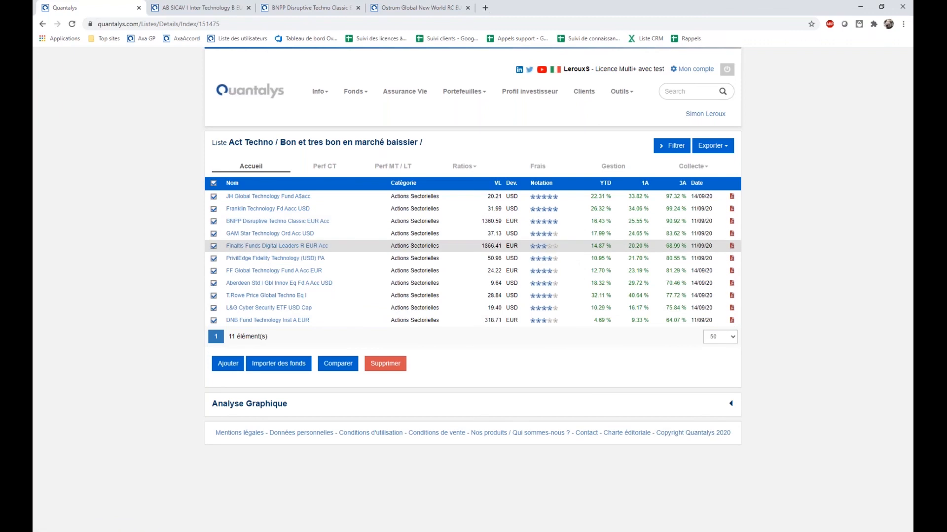
left_click(710, 145)
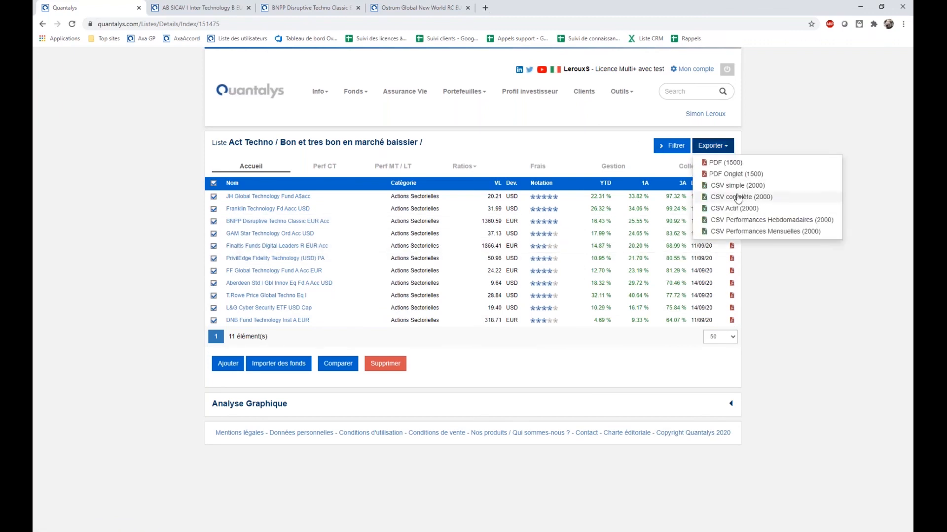
left_click(601, 373)
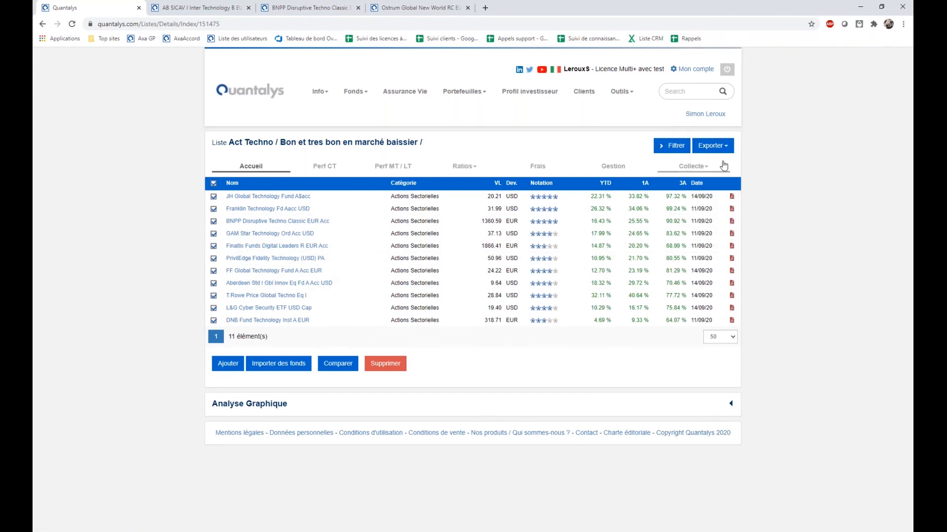
Compare all the selected funds of the list and set the comparison duration to Historique commun.
left_click(345, 372)
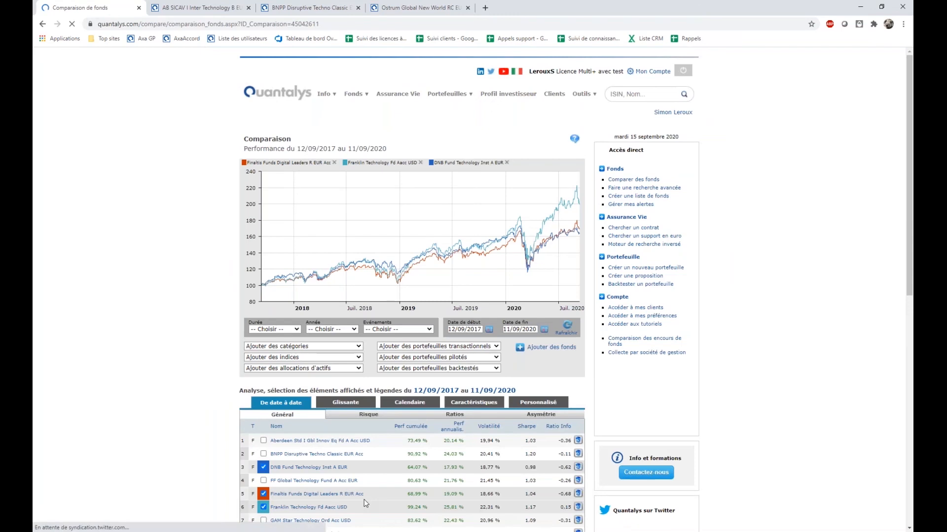
scroll(409, 468, "down", 3)
scroll(416, 459, "up", 2)
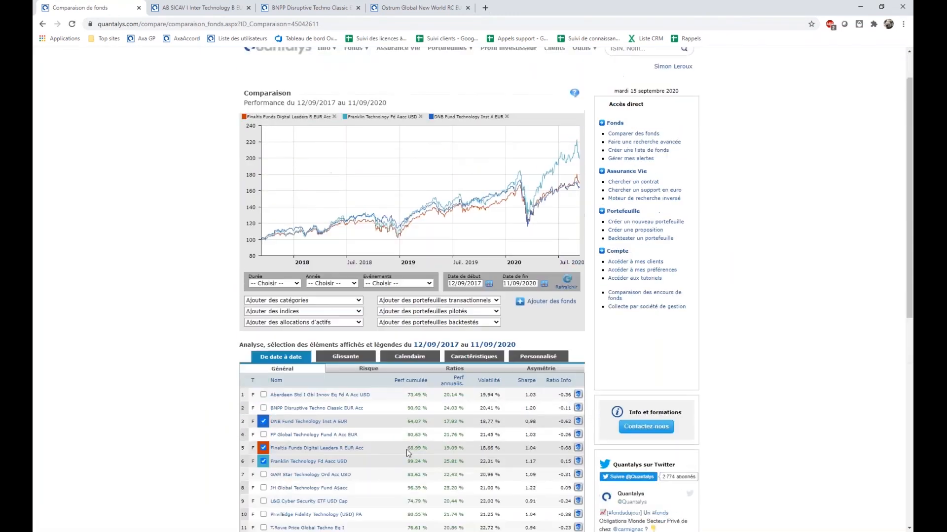
scroll(530, 415, "down", 1)
scroll(530, 415, "down", 1)
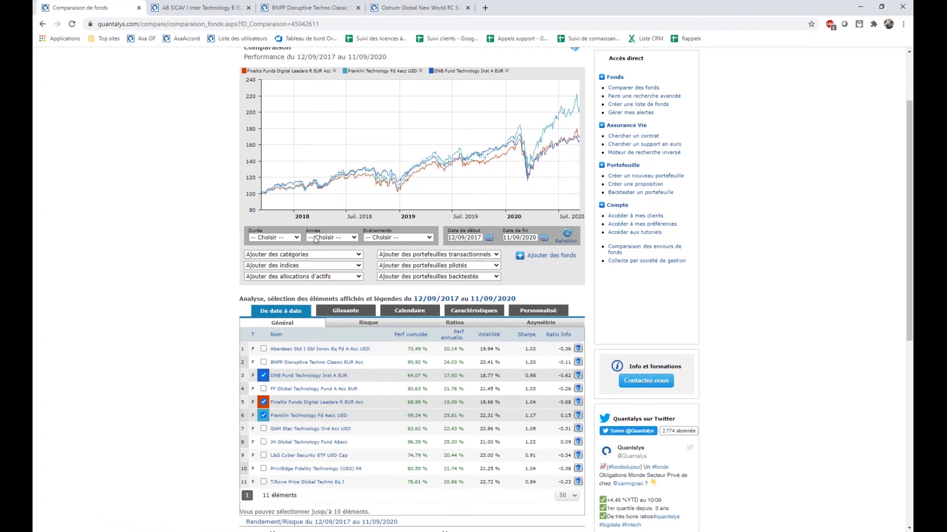
left_click(273, 239)
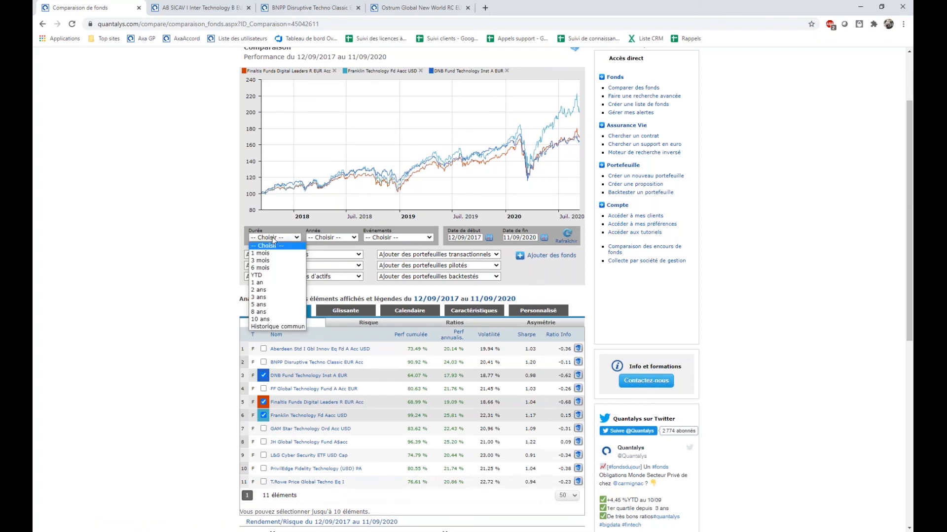
left_click(271, 327)
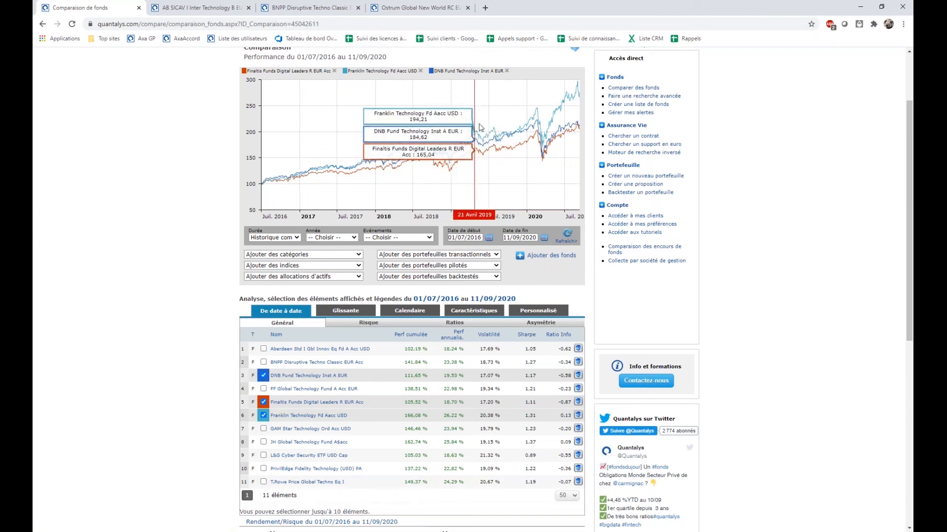
Examine the comparison's performance chart, fund table, risk/return plots and correlation matrix.
left_click_drag(259, 496, 273, 500)
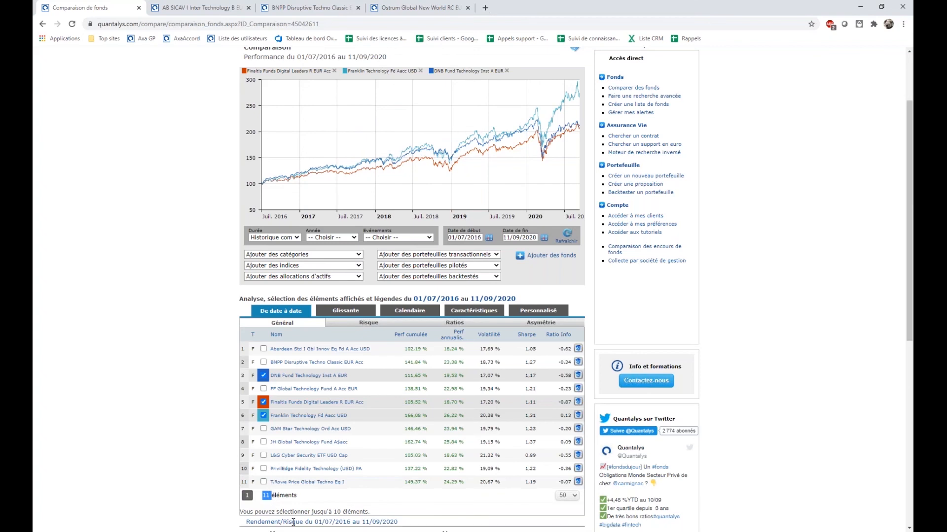
scroll(483, 444, "up", 1)
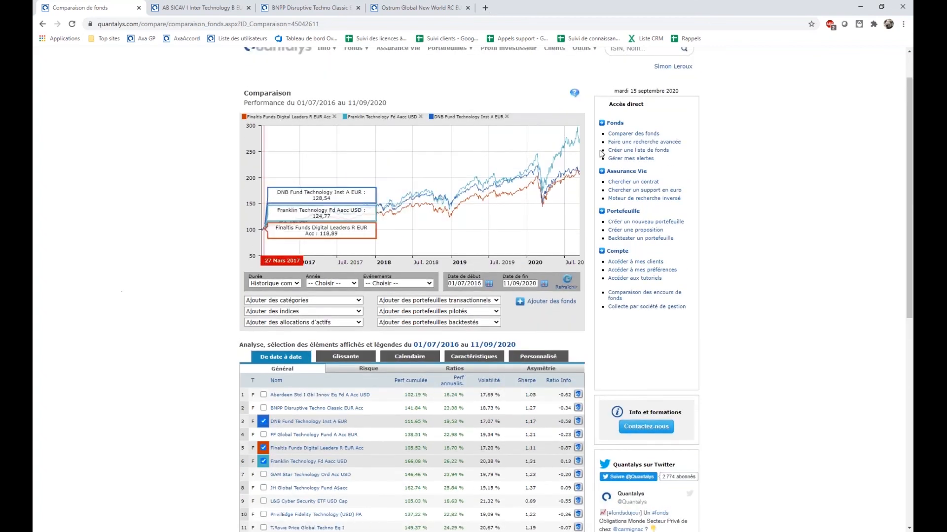
scroll(614, 487, "down", 1)
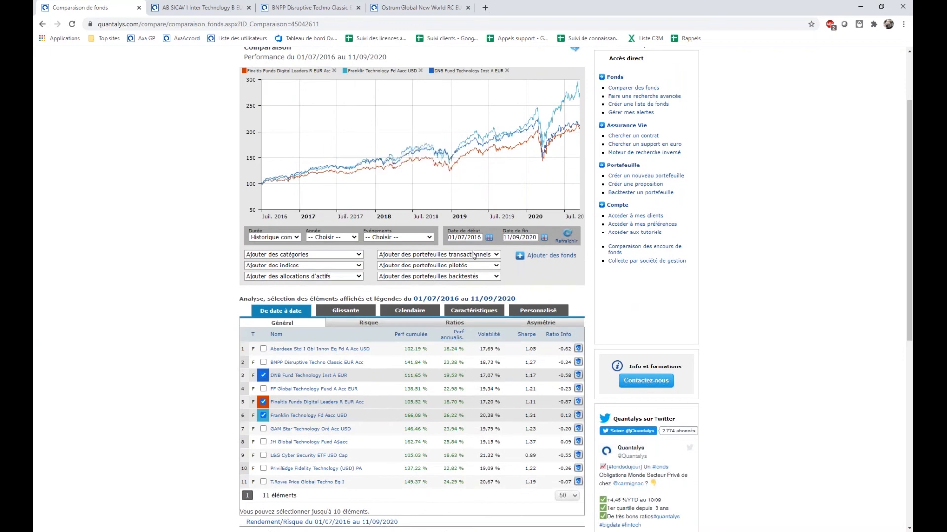
scroll(596, 355, "down", 5)
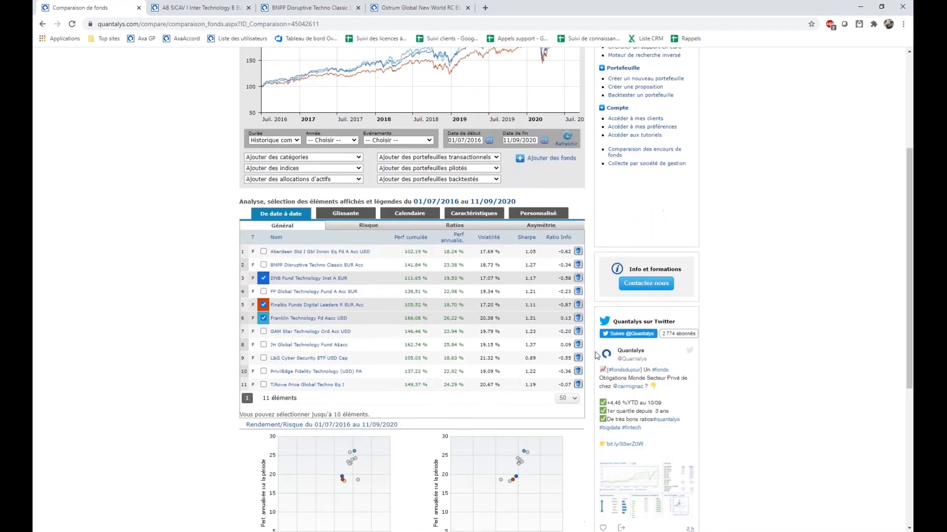
scroll(571, 207, "up", 6)
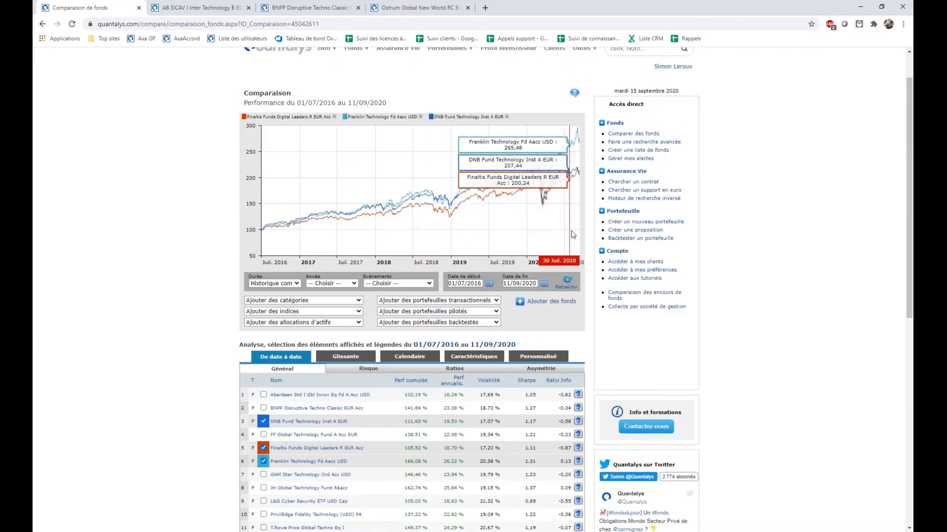
scroll(571, 207, "down", 7)
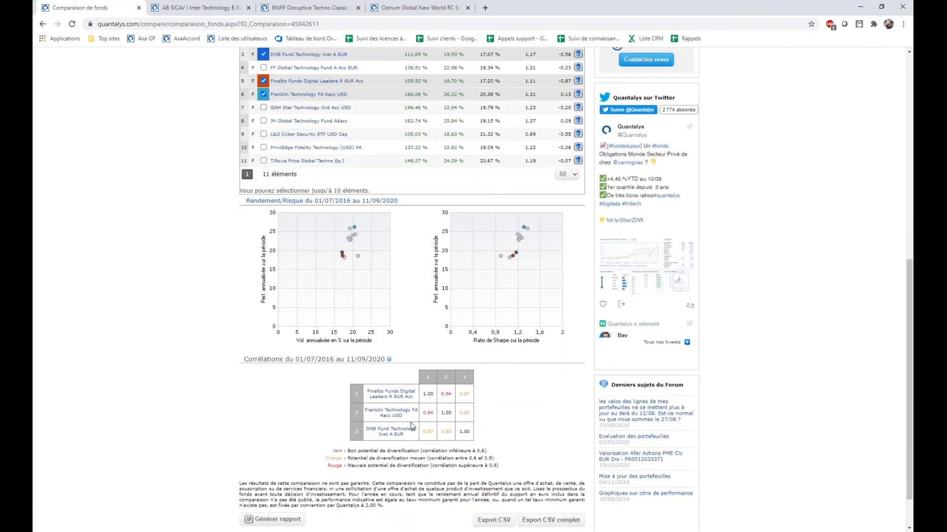
scroll(412, 427, "up", 1)
scroll(413, 427, "up", 6)
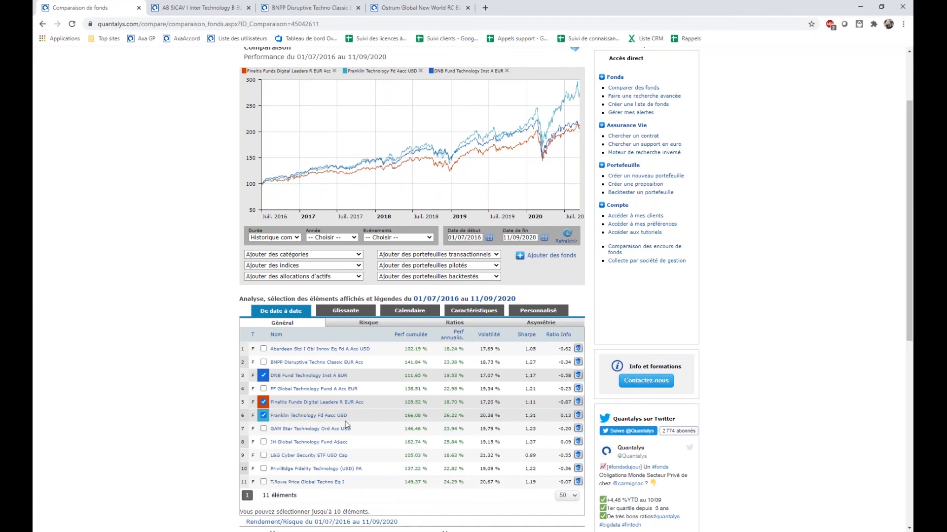
scroll(347, 425, "down", 2)
scroll(417, 417, "up", 2)
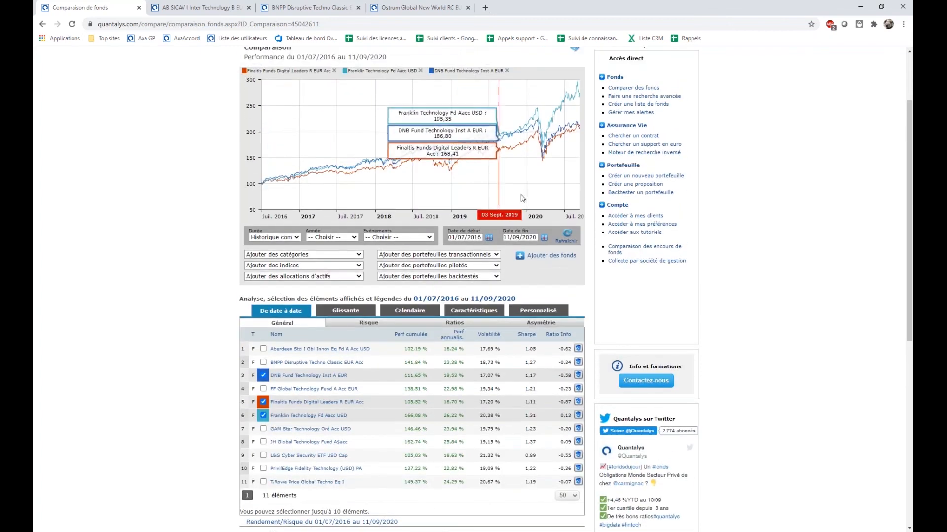
Add FF Global Technology Fund A Acc EUR and Aberdeen Std I Gbl Innov Eq Fd A Acc USD to the chart and check the correlations.
left_click(263, 389)
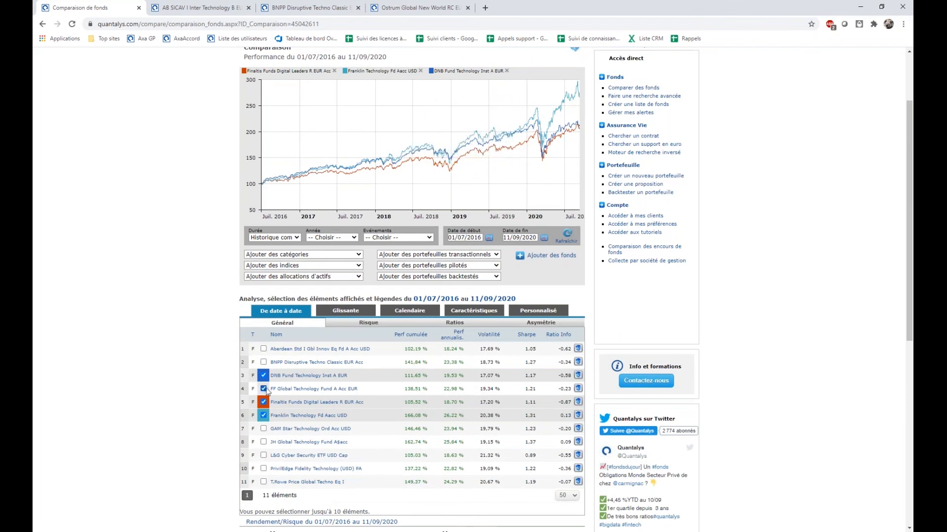
left_click(263, 357)
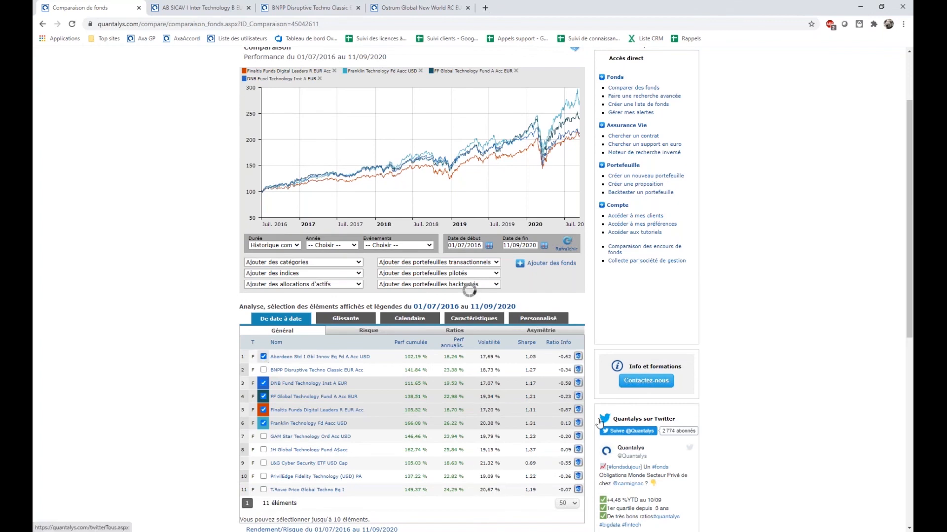
scroll(501, 388, "down", 6)
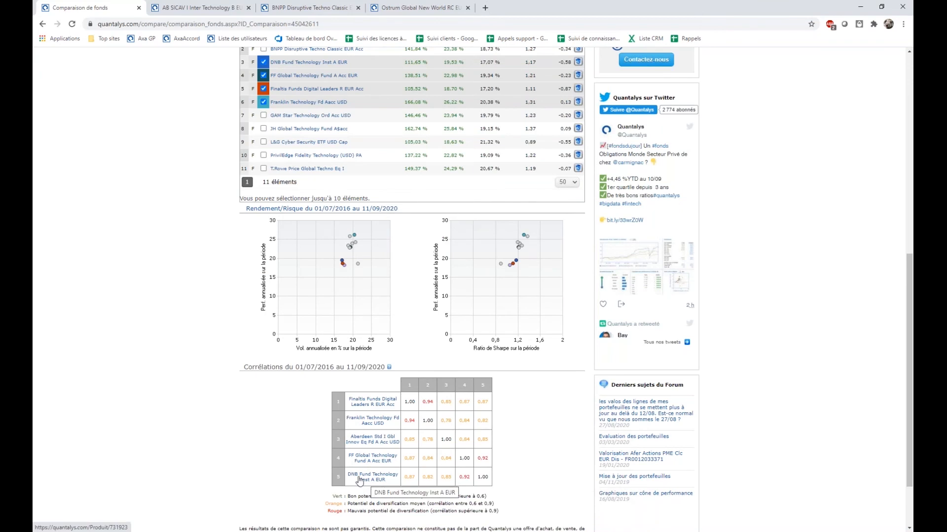
scroll(360, 480, "up", 5)
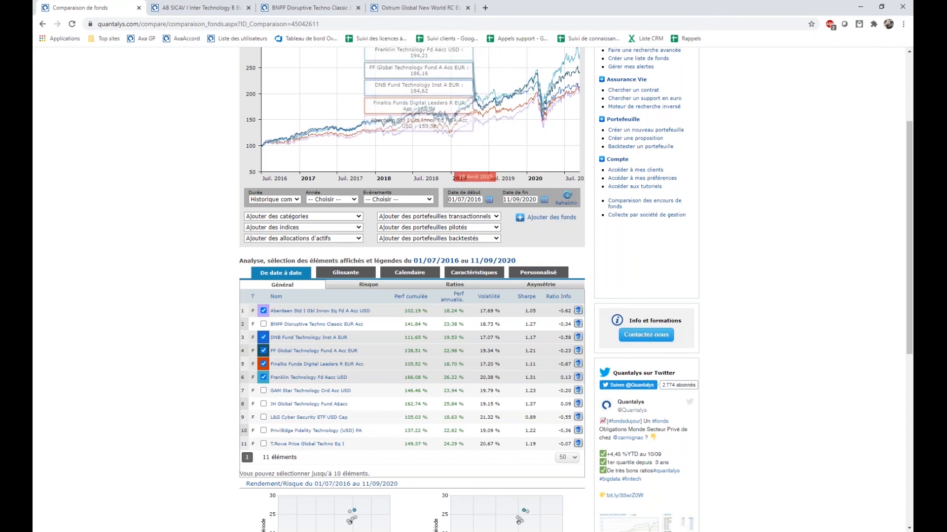
Set the comparison duration to YTD with the end date 31/08/2020, and refresh the results.
left_click(274, 200)
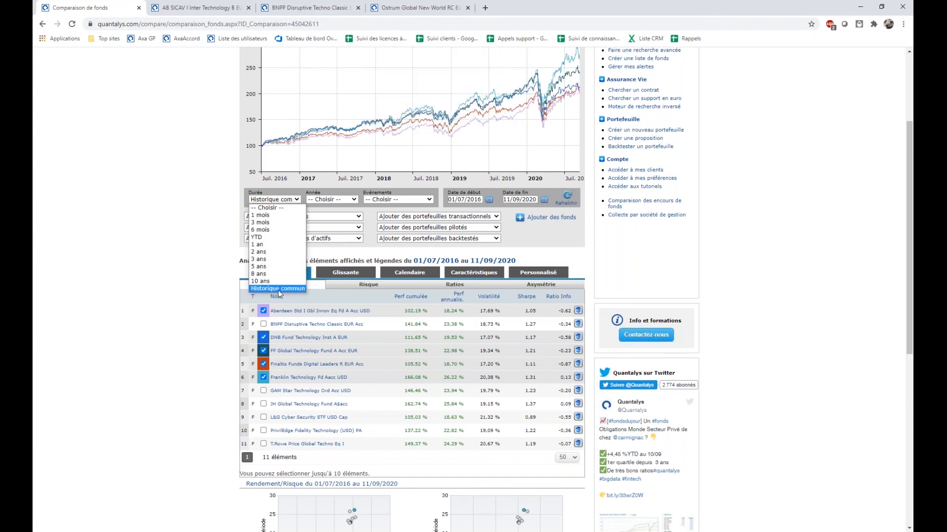
left_click(261, 237)
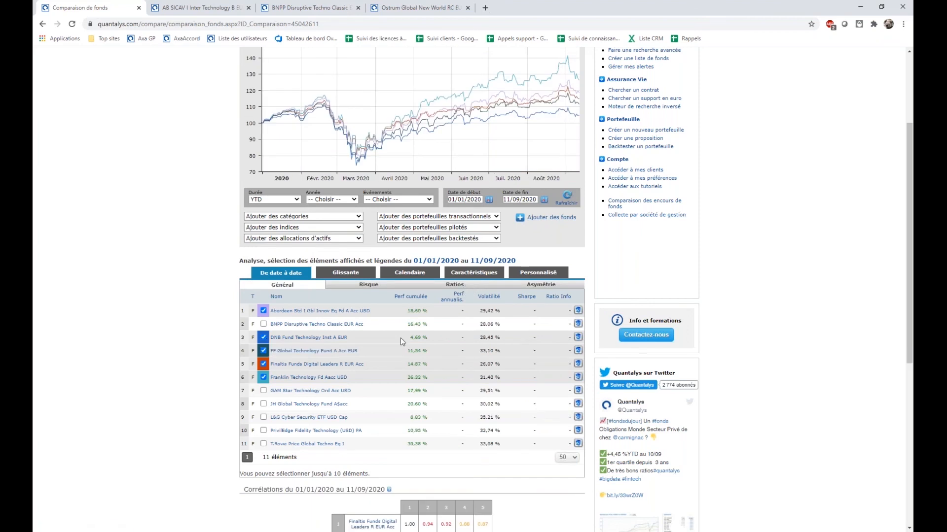
scroll(401, 338, "up", 1)
left_click(519, 248)
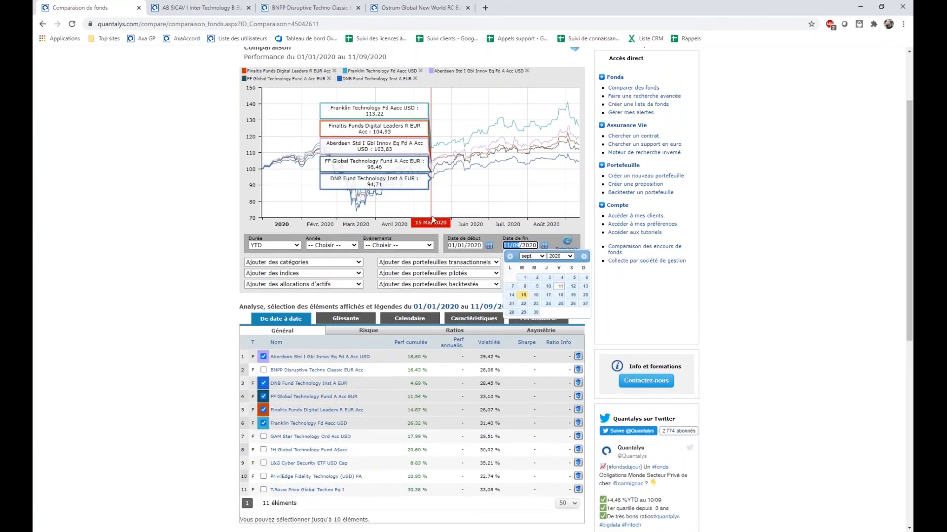
type("31/08")
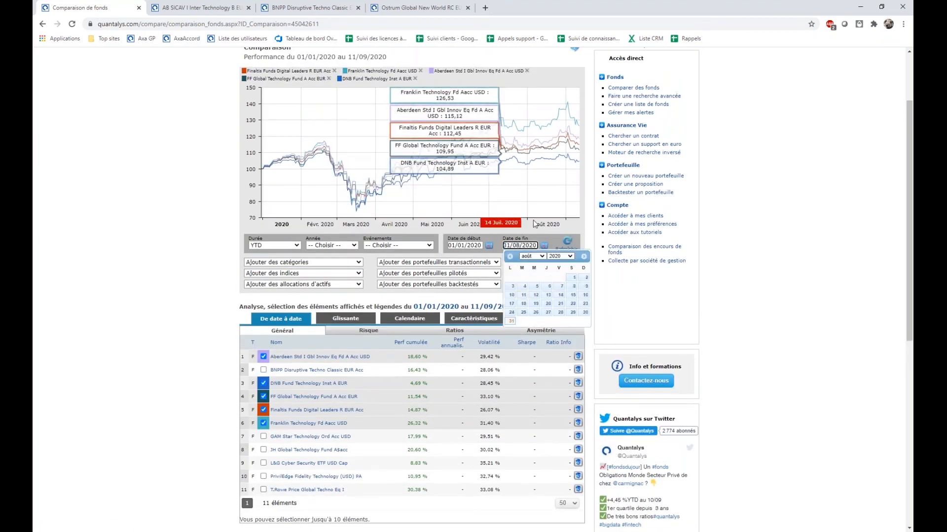
left_click(567, 242)
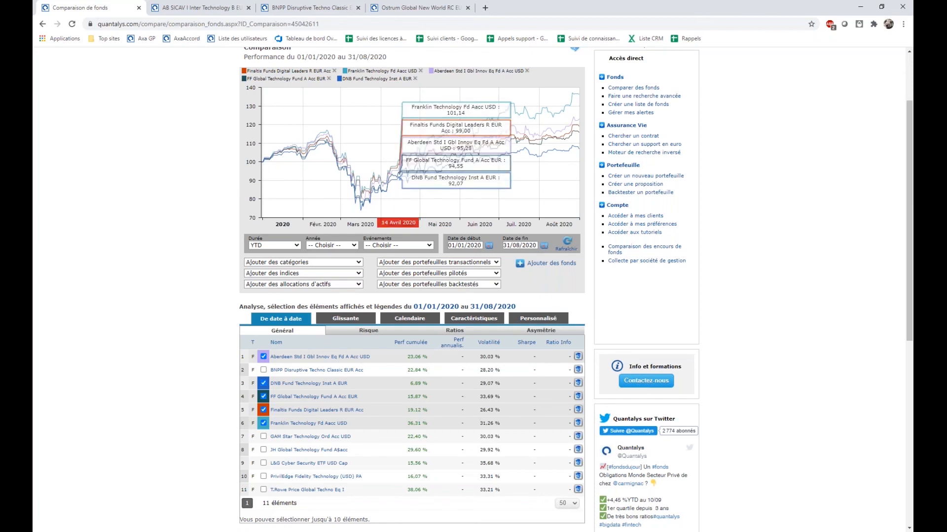
Filter the categories by "tech" and add Actions Sectorielles Technologies to the comparison.
left_click(291, 264)
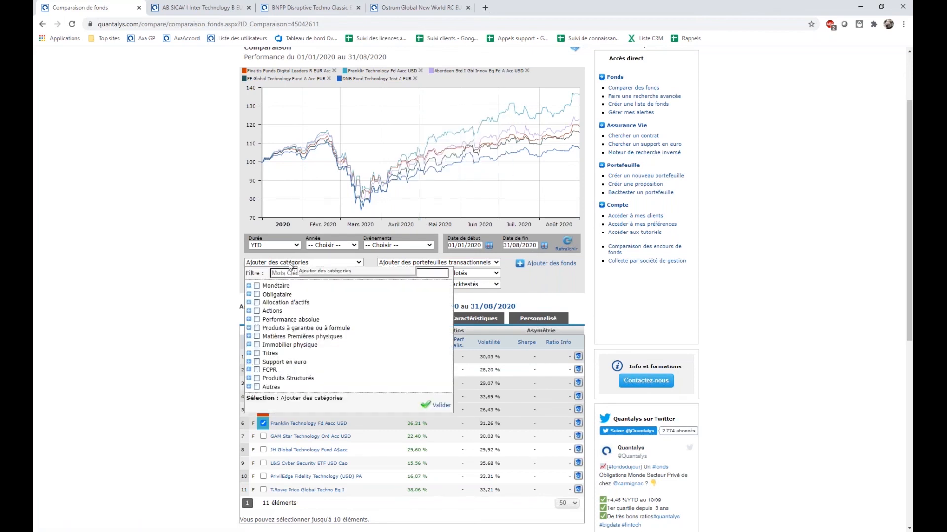
left_click(287, 273)
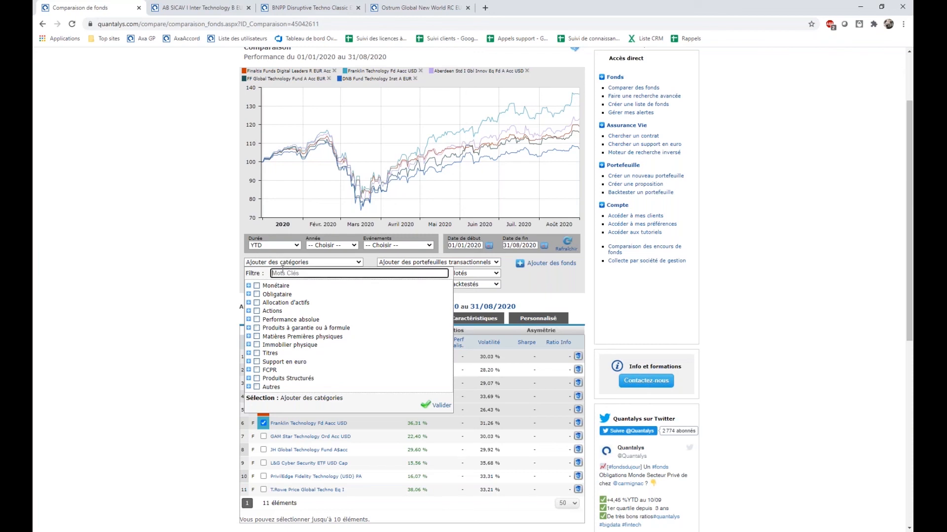
type("tech")
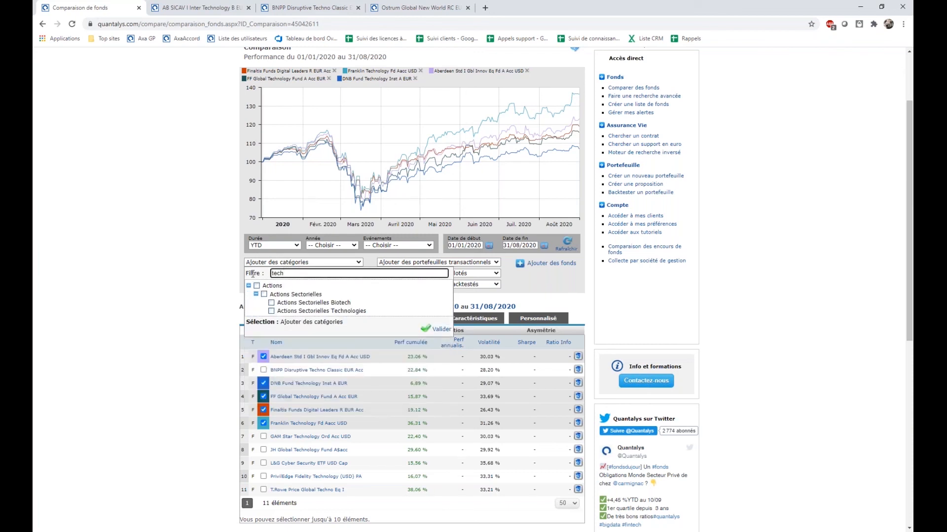
left_click(272, 312)
left_click(536, 293)
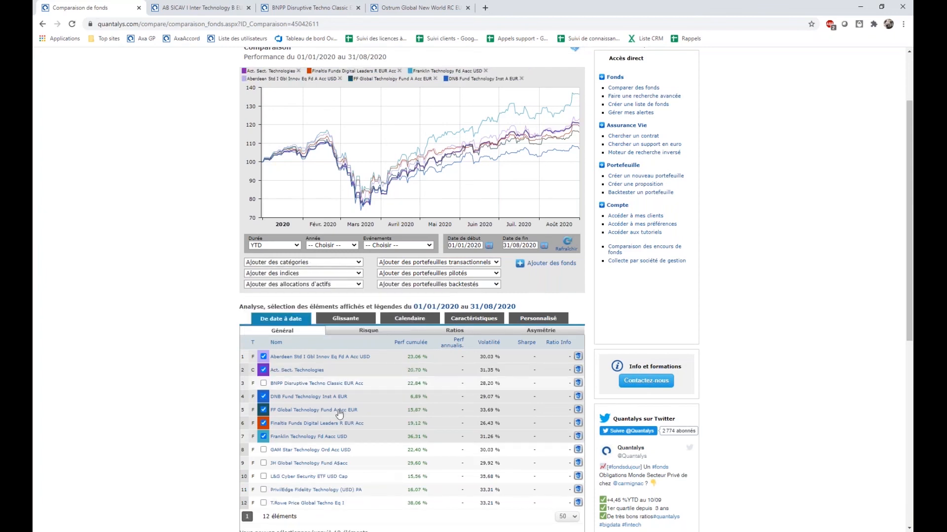
left_click(293, 273)
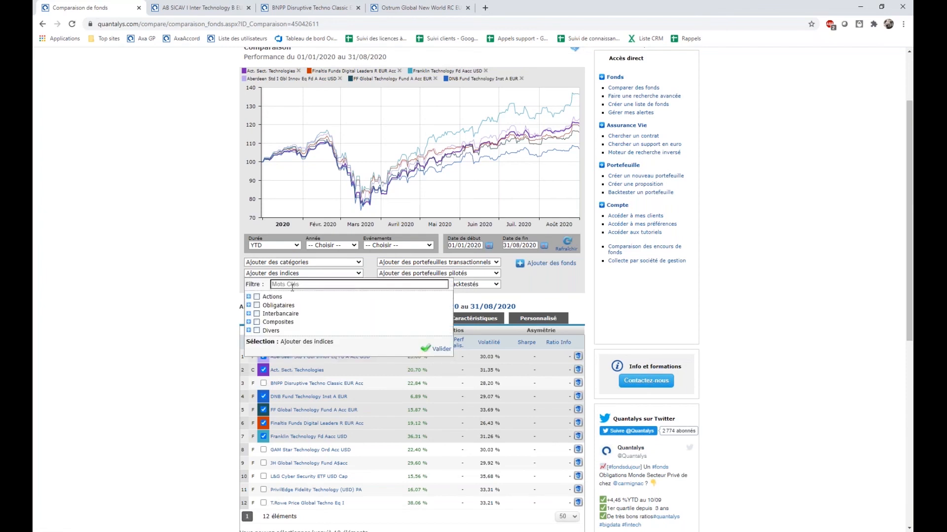
left_click(292, 285)
type("tec")
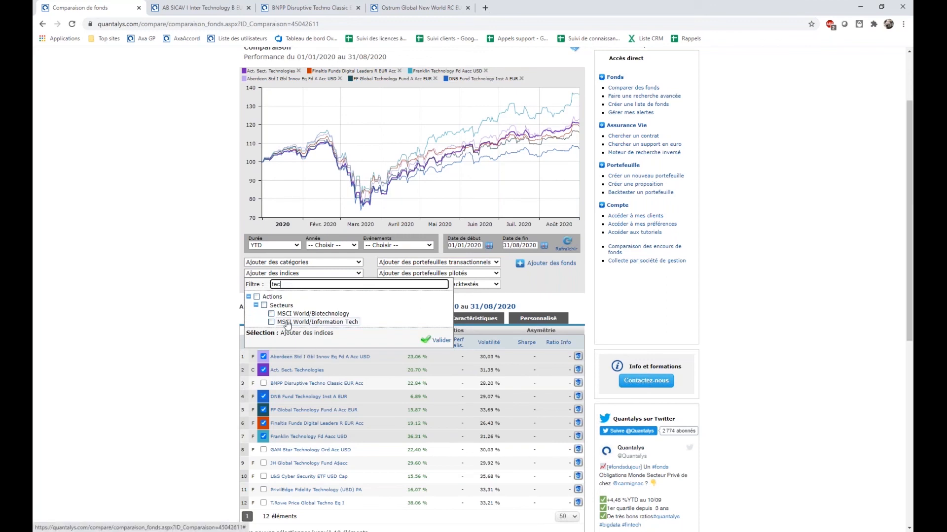
left_click(177, 257)
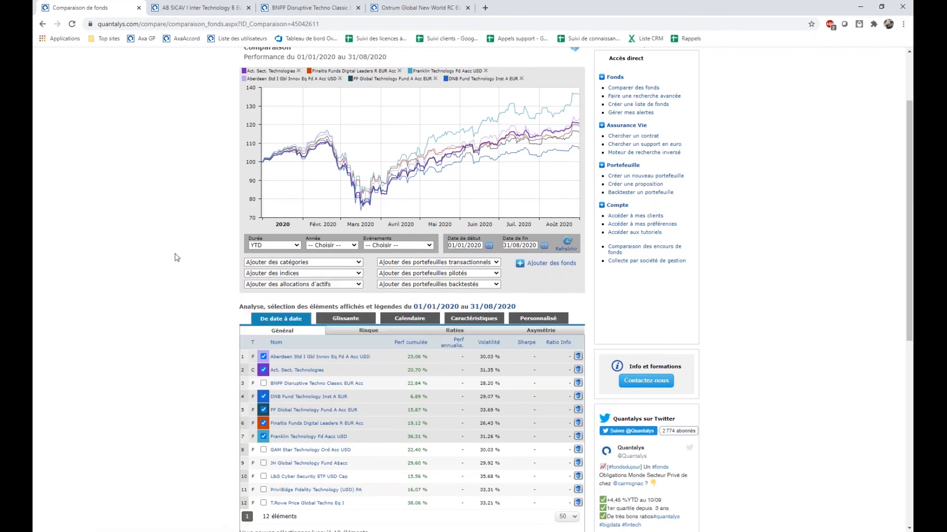
left_click(258, 274)
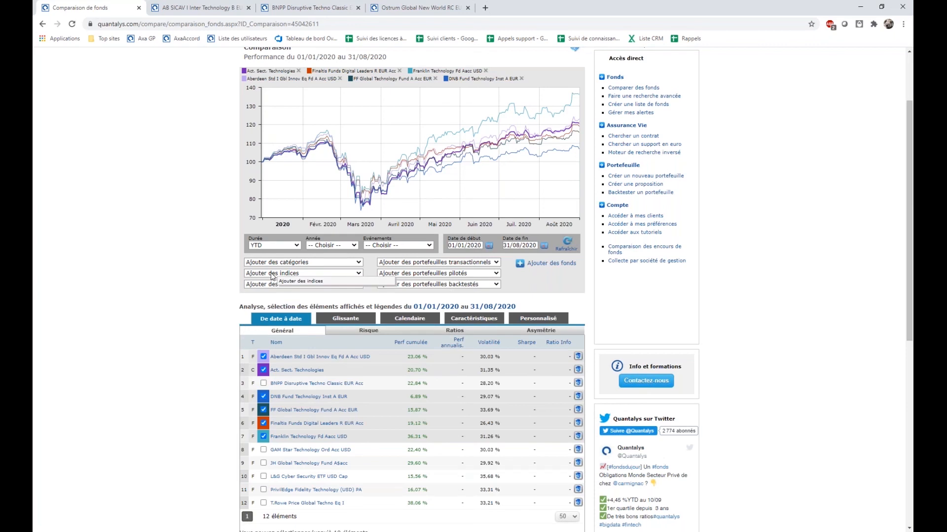
left_click(289, 287)
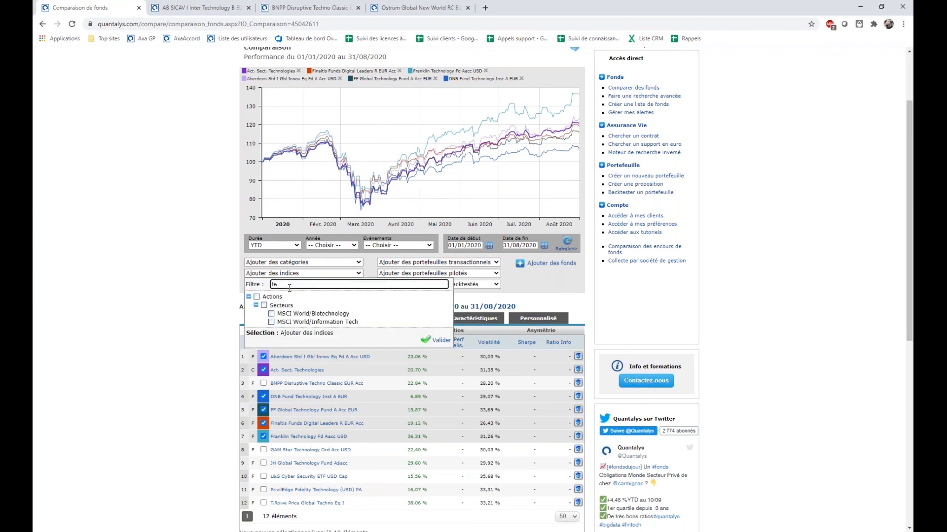
key("BackSpace")
key("BackSpace")
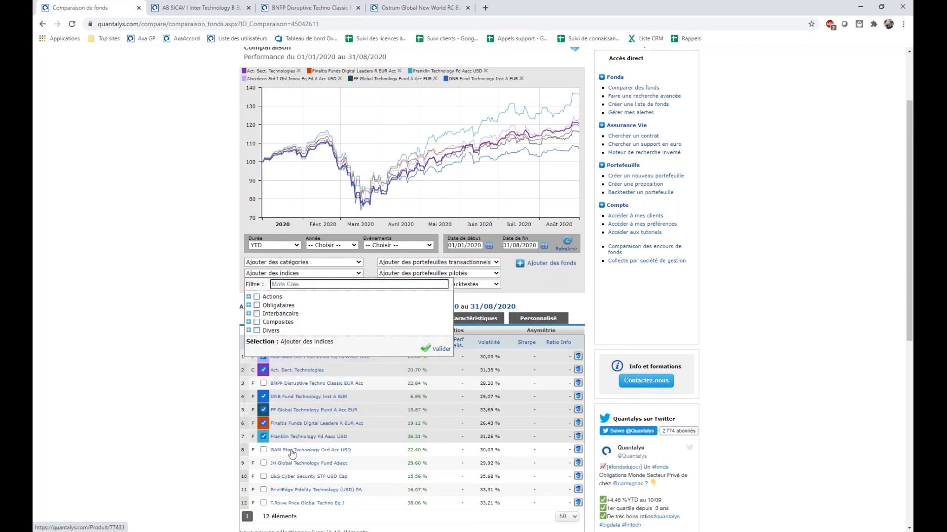
Check the Quantalys reference index on GAM Star Technology Ord Acc USD's fund page in a new tab, and return to the comparison.
right_click(292, 454)
left_click(314, 458)
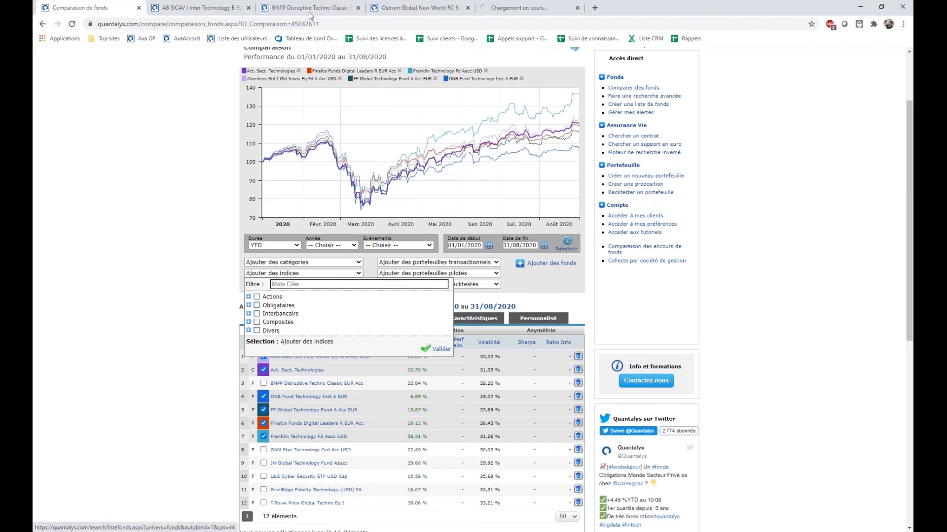
left_click(537, 9)
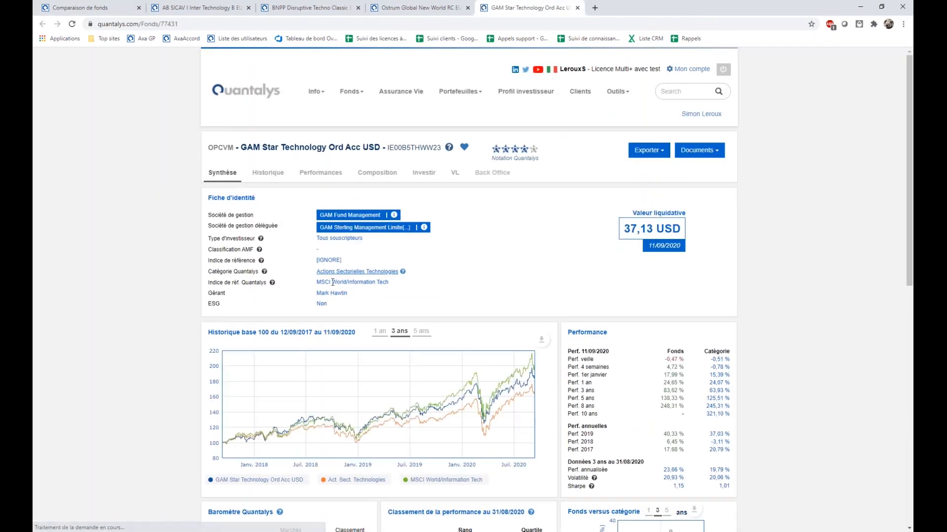
left_click_drag(318, 282, 420, 285)
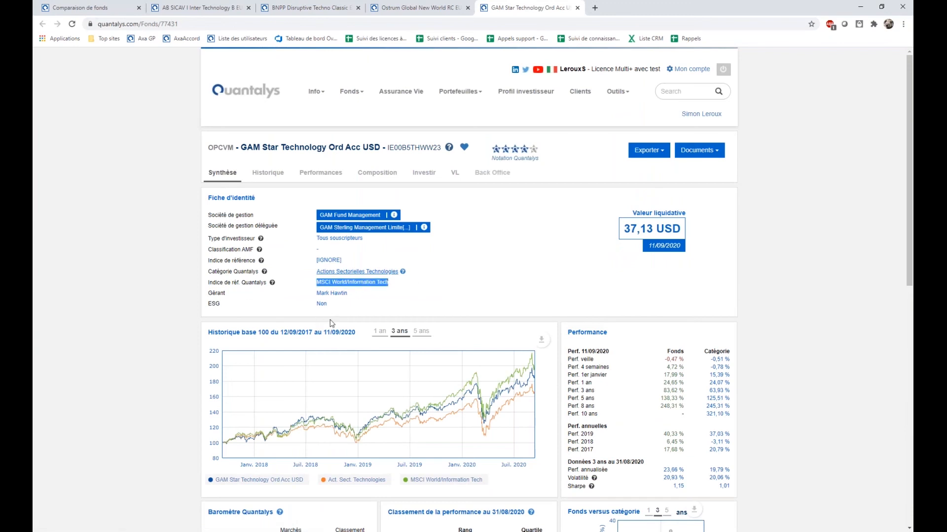
left_click(74, 8)
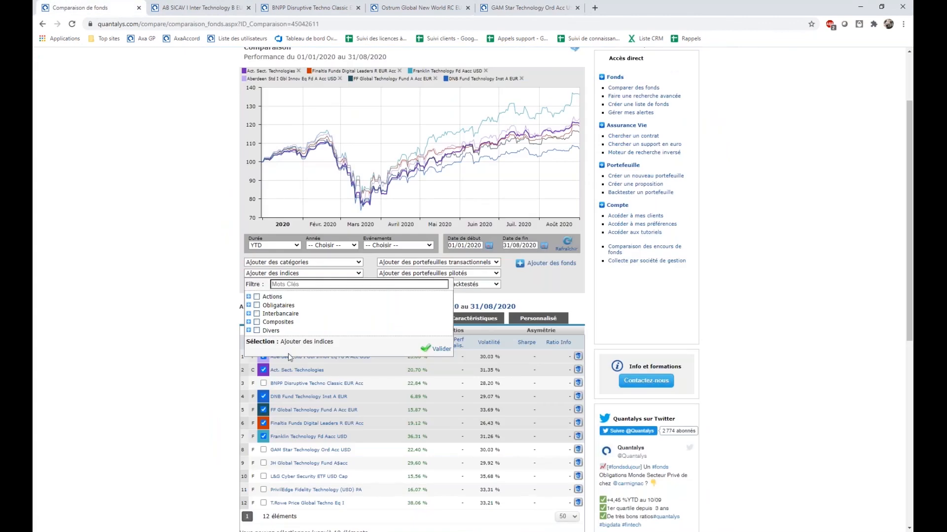
Filter the indices by "tec" and add MSCI World/Information Tech to the comparison.
left_click(296, 285)
type("tec")
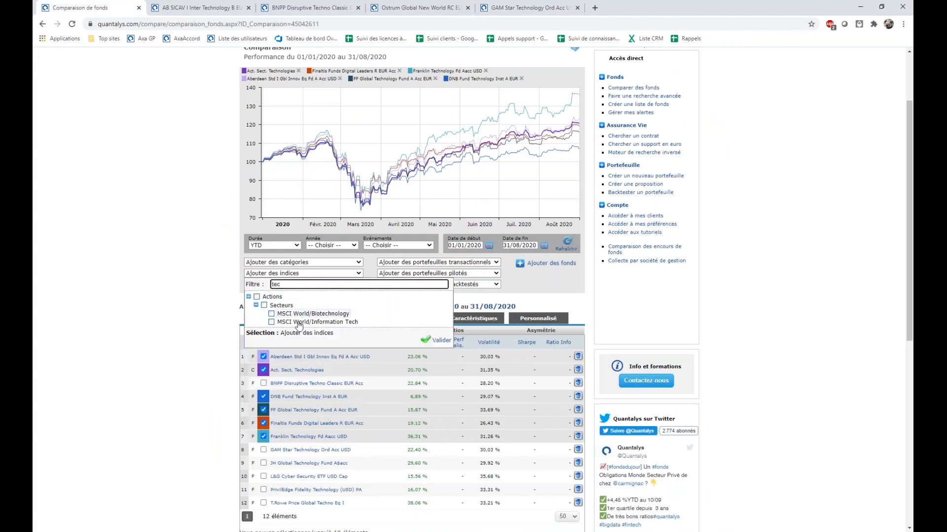
left_click(271, 322)
left_click(440, 340)
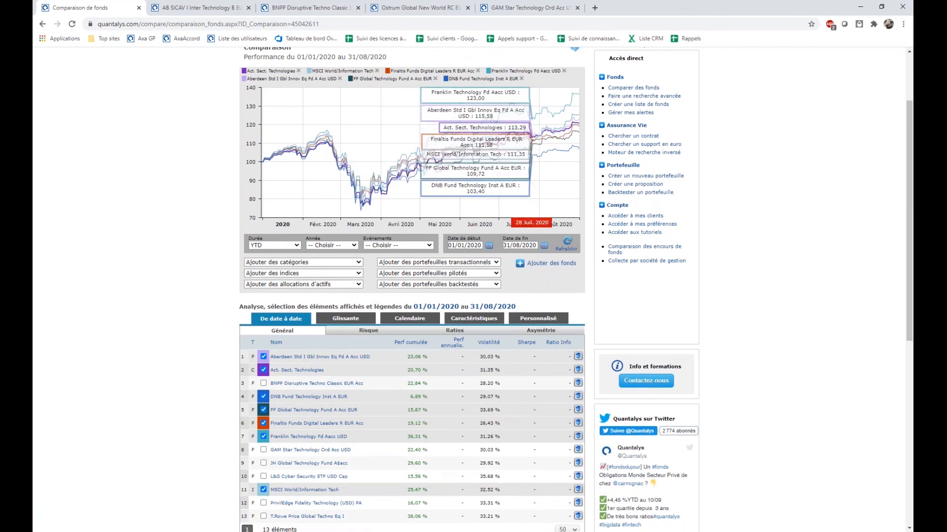
Review the comparison's date-to-date risk figures and ratios, its rolling indicators and its calendar-year performances.
scroll(525, 305, "down", 1)
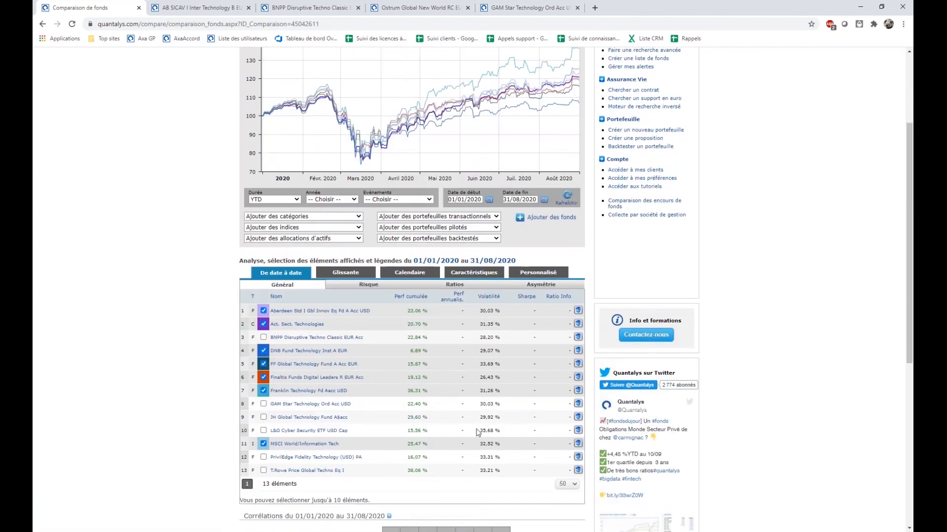
left_click(367, 287)
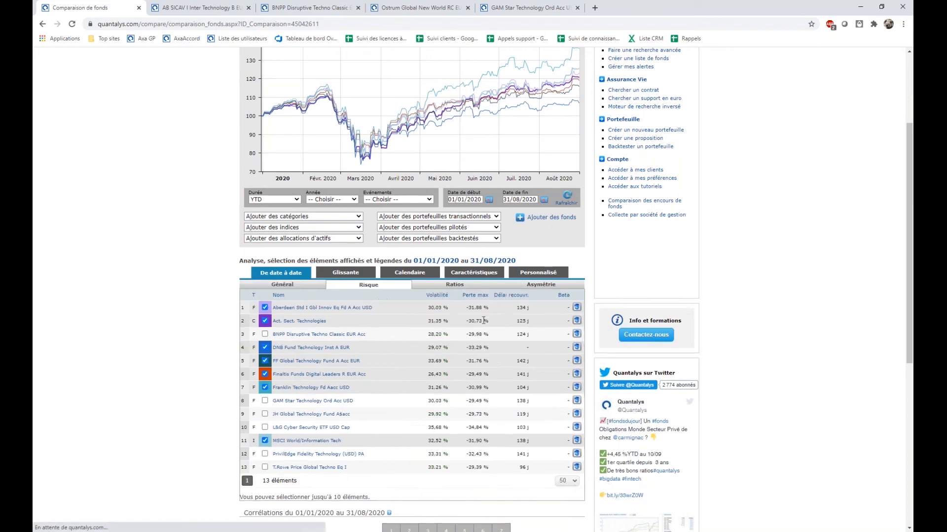
left_click(458, 288)
left_click(348, 277)
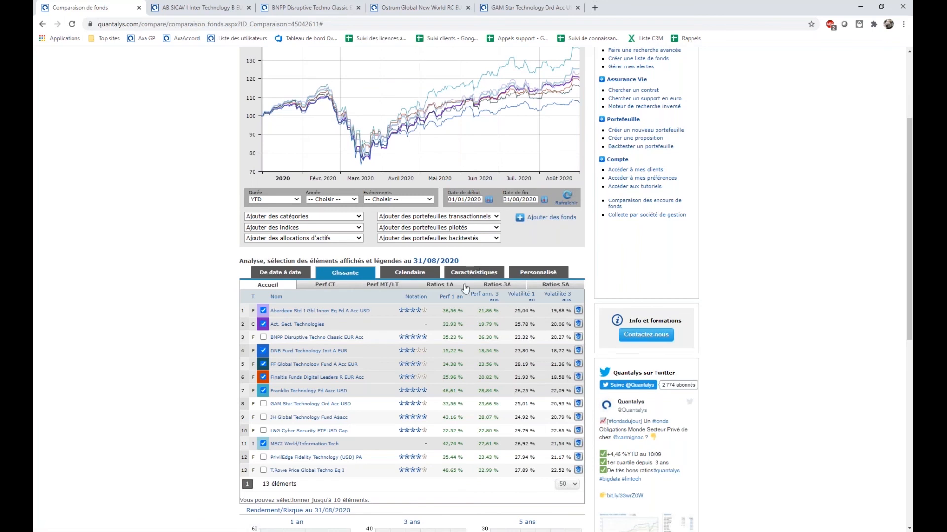
left_click(409, 272)
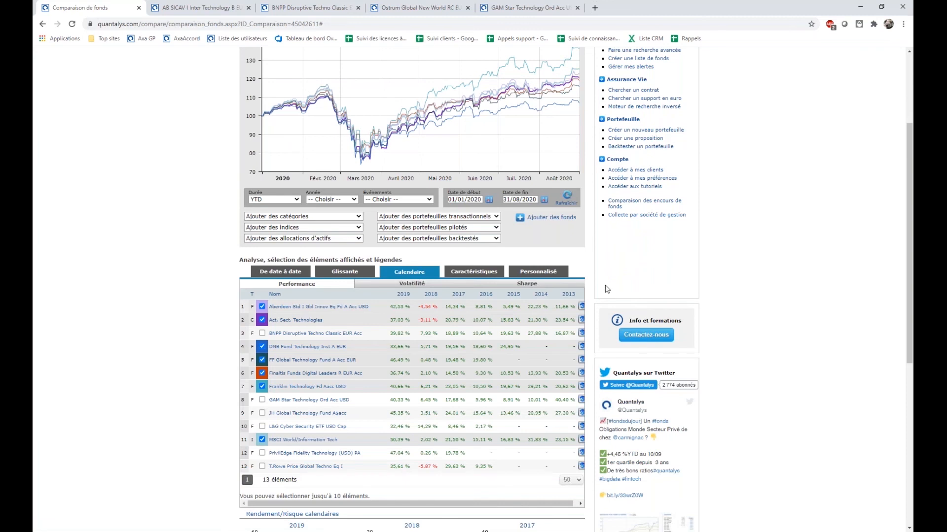
In the personalised analysis, add the calendar indicator Perf. 2018 to the calculated indicators and refresh the table.
left_click(551, 274)
scroll(514, 365, "down", 1)
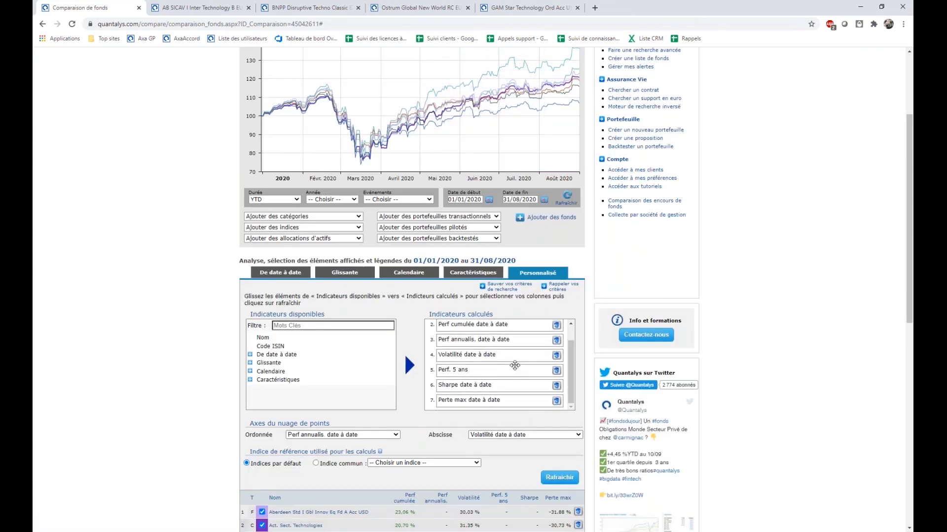
scroll(515, 365, "up", 1)
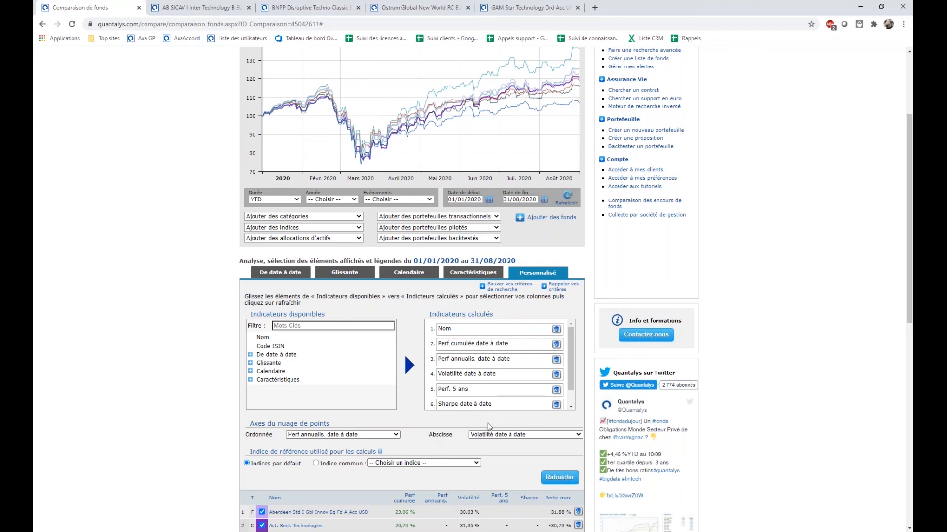
scroll(451, 380, "down", 1)
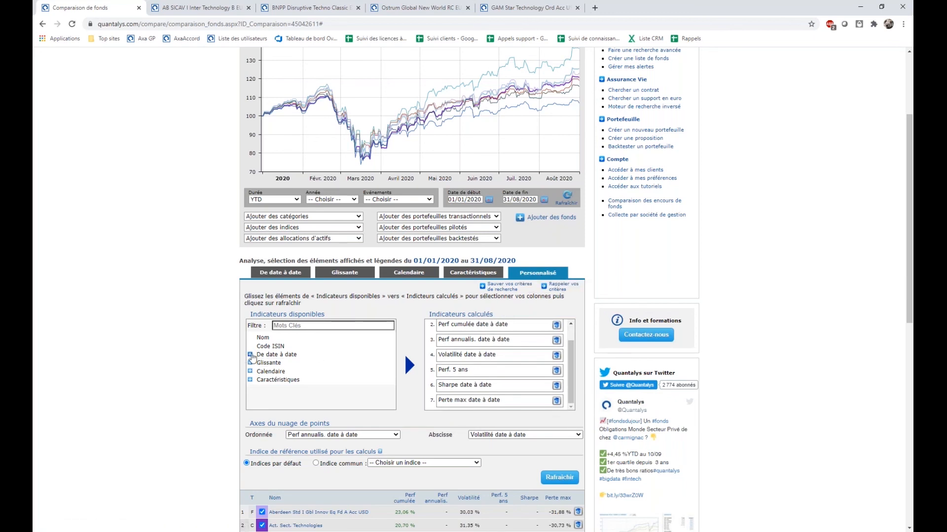
left_click(250, 371)
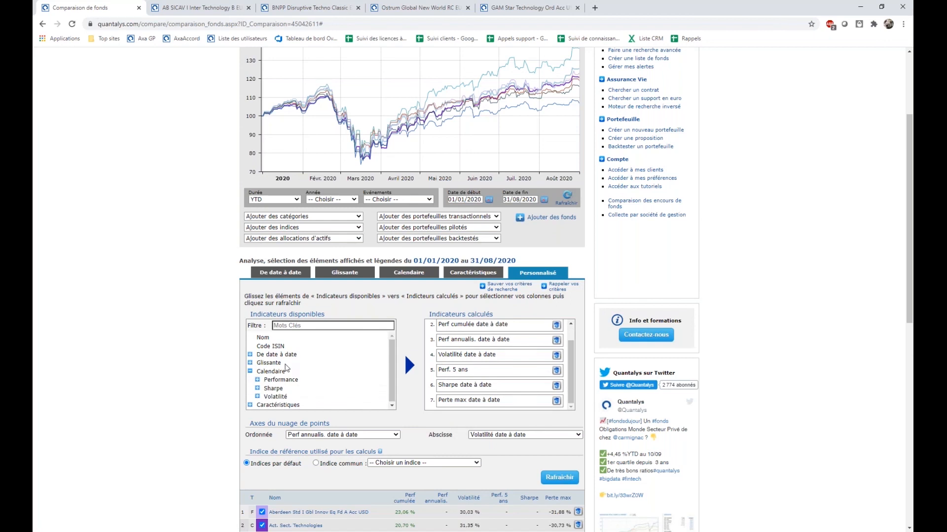
left_click(257, 380)
scroll(308, 386, "down", 4)
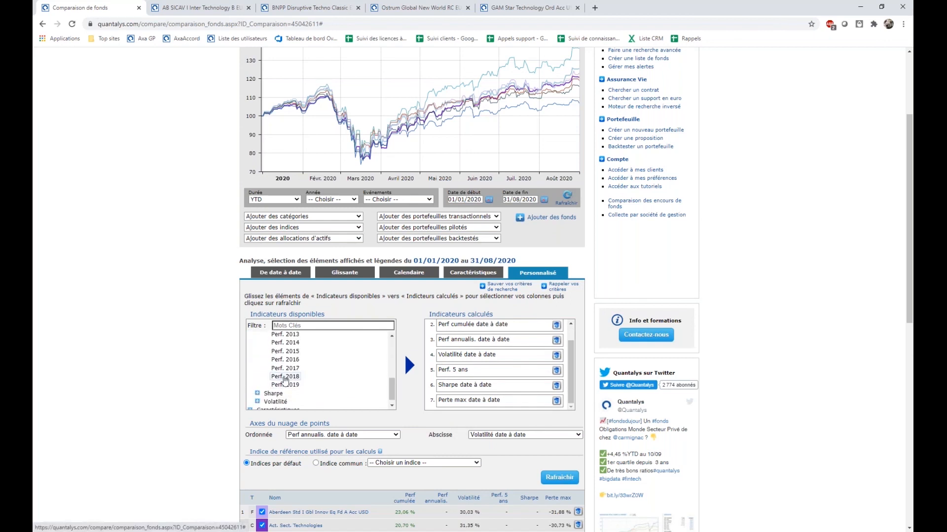
left_click_drag(285, 380, 473, 384)
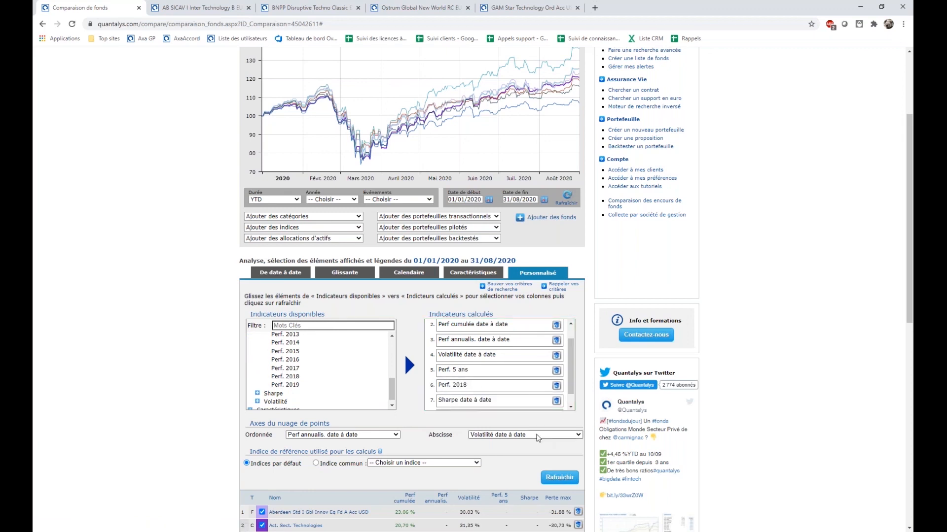
scroll(543, 425, "down", 2)
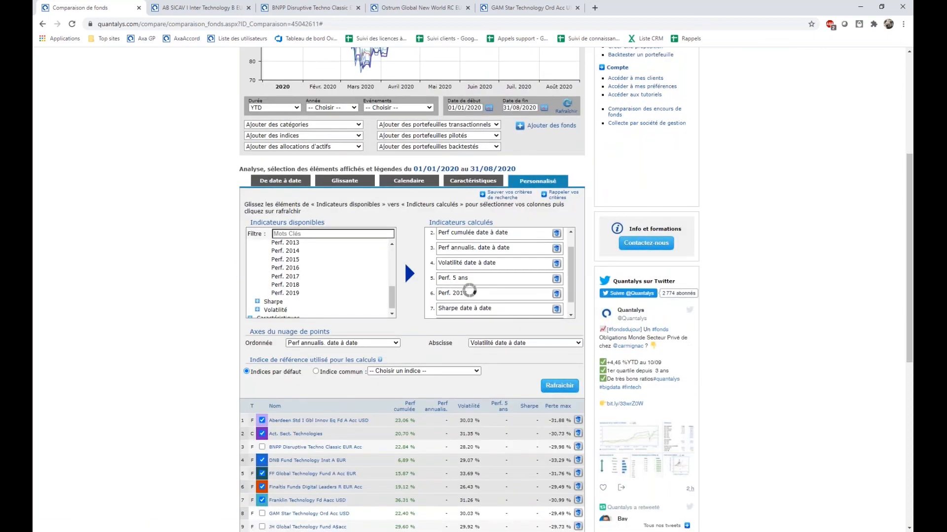
scroll(462, 383, "down", 1)
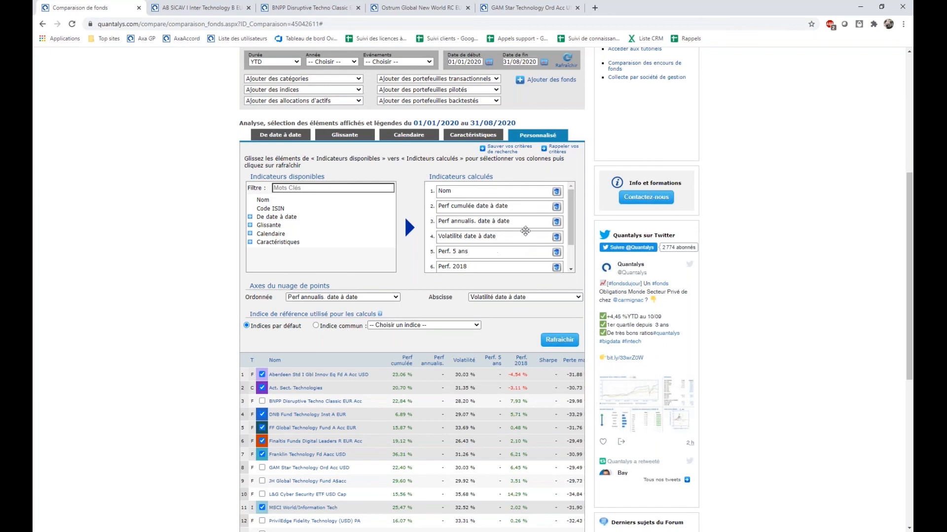
Set the comparison's start date to 31/08/2015, keeping the end date 31/08/2020, and refresh the results.
scroll(528, 234, "up", 2)
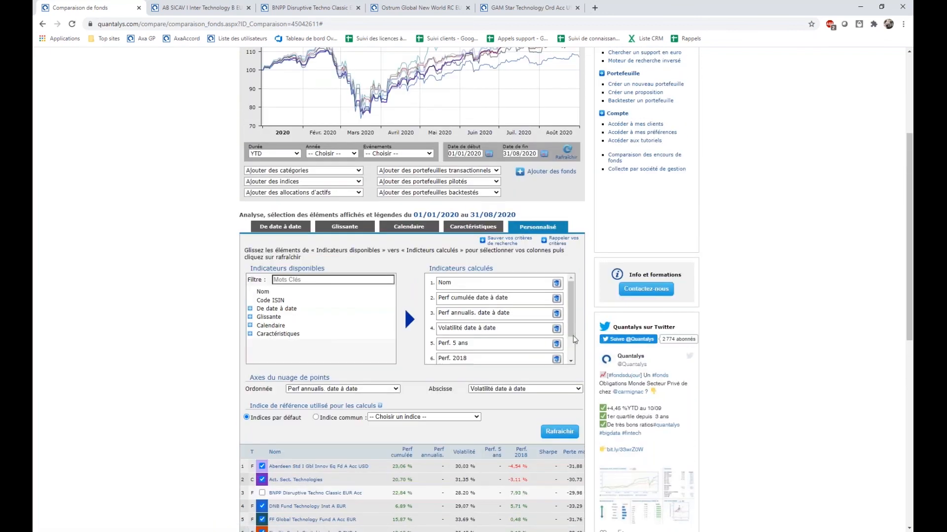
left_click(476, 154)
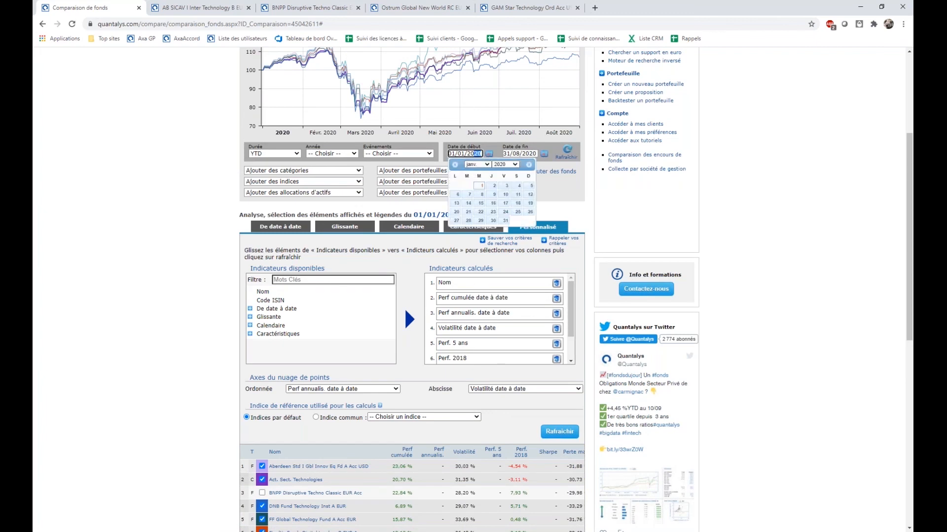
left_click(511, 155)
key("ctrl+c")
triple_click(465, 153)
key("ctrl+v")
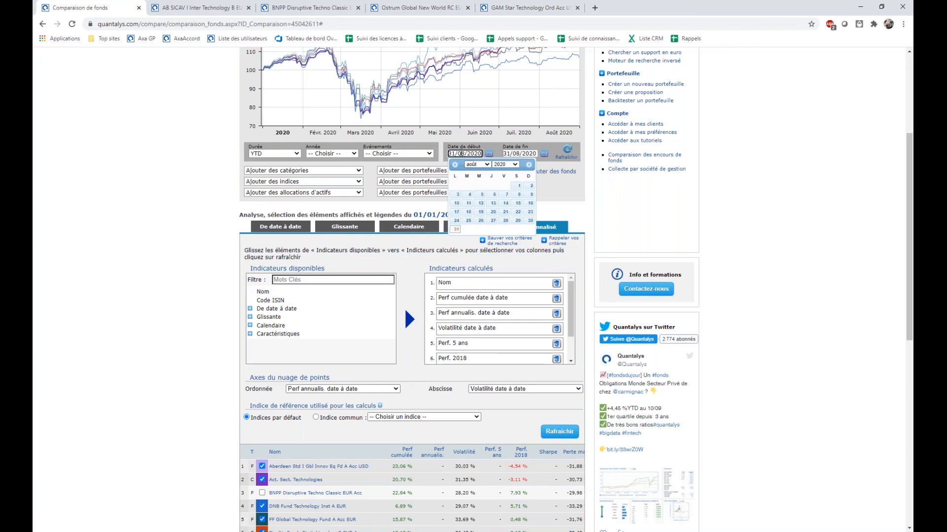
left_click_drag(474, 153, 482, 153)
type("19")
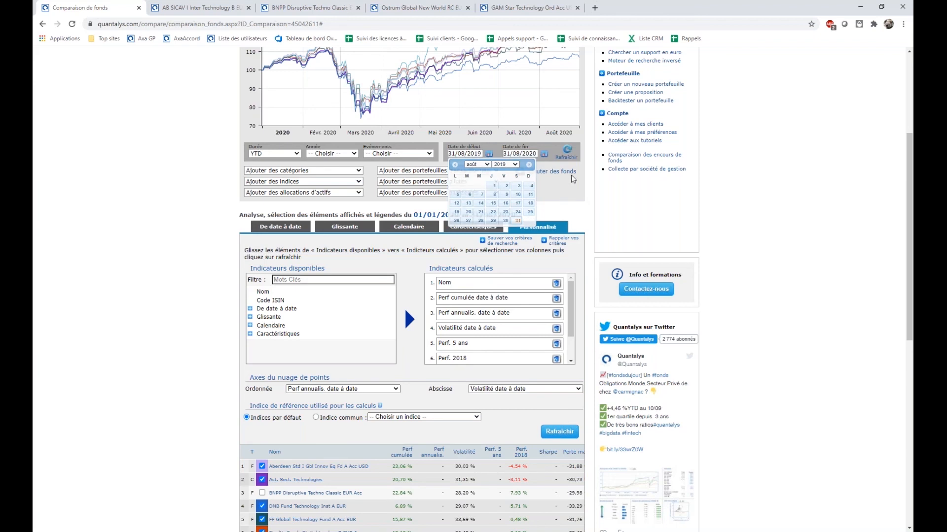
left_click(566, 195)
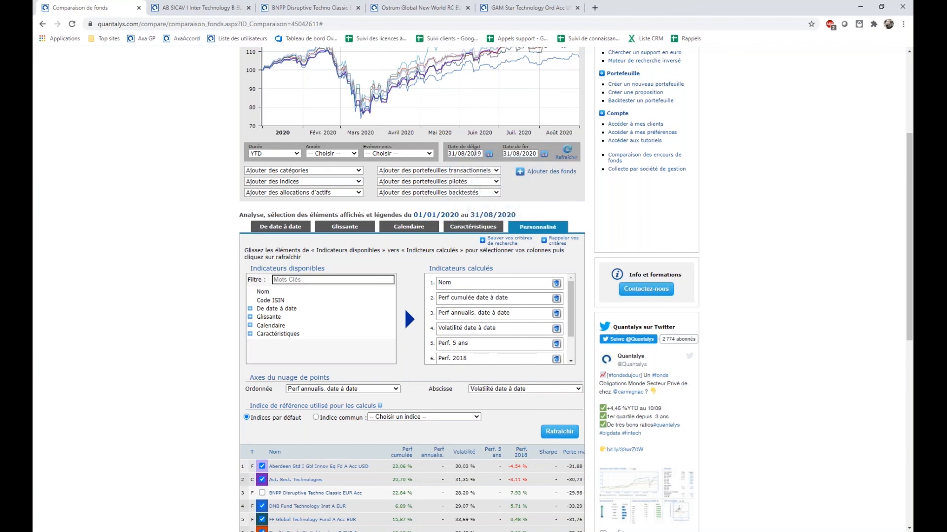
left_click_drag(477, 154, 500, 155)
type("15")
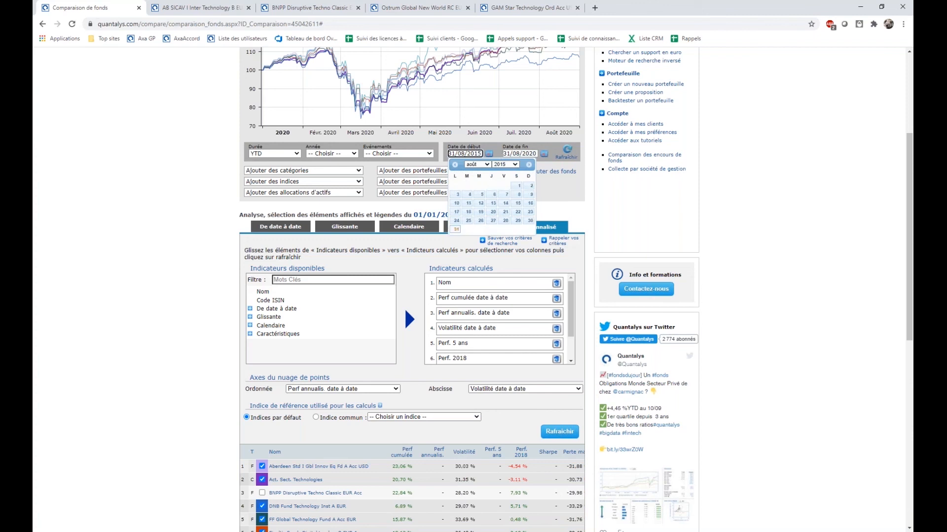
left_click(567, 150)
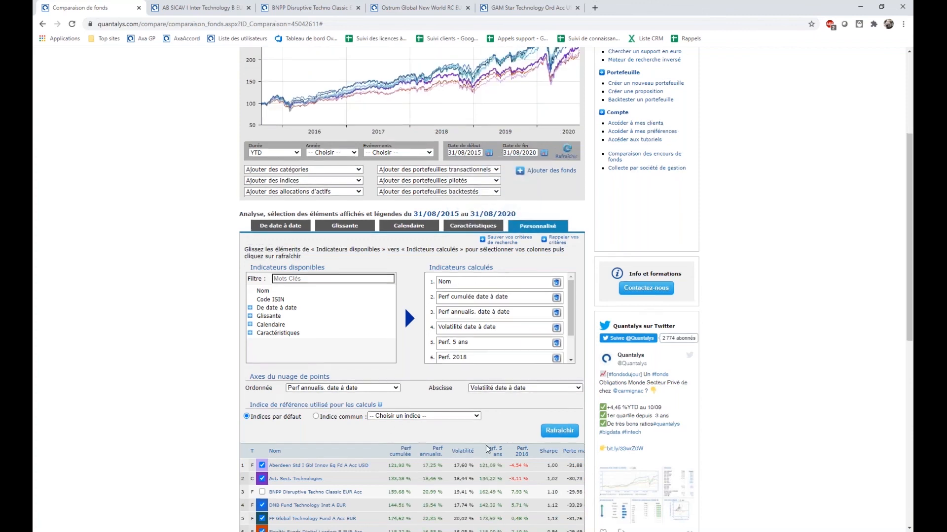
Remove the Perf. 5 ans indicator from the calculated indicators and refresh the personalised table.
scroll(438, 443, "down", 3)
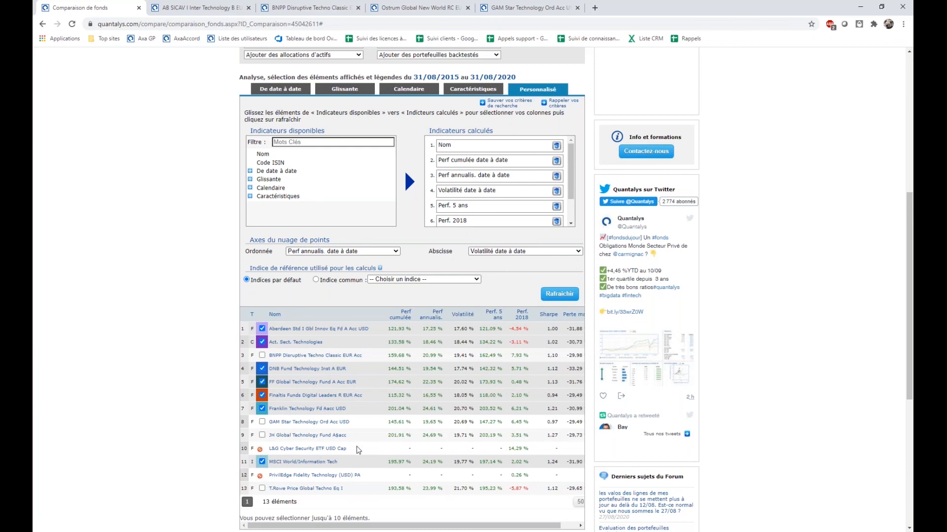
scroll(356, 446, "up", 2)
scroll(475, 385, "down", 3)
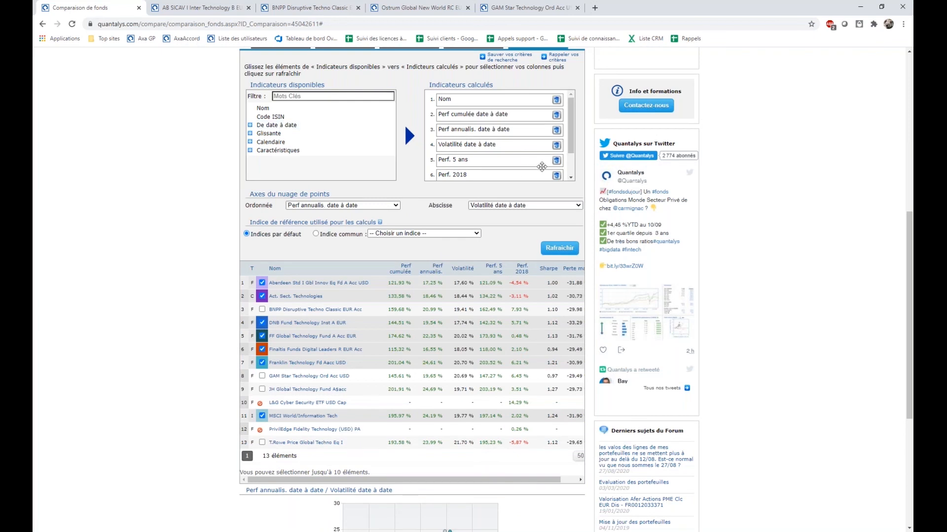
left_click(557, 161)
left_click(557, 252)
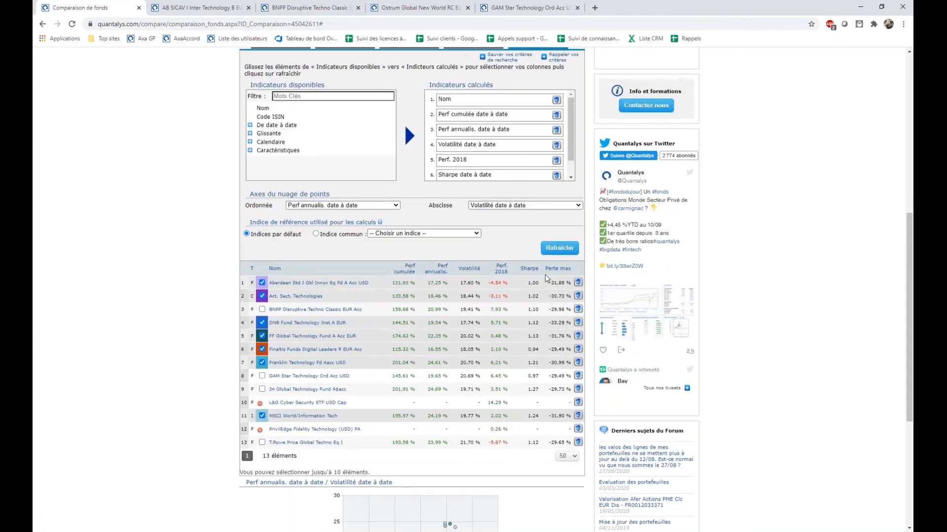
Examine the personalised fund table, the annualised performance versus volatility scatter plot, and the report and CSV export options.
scroll(493, 143, "down", 1)
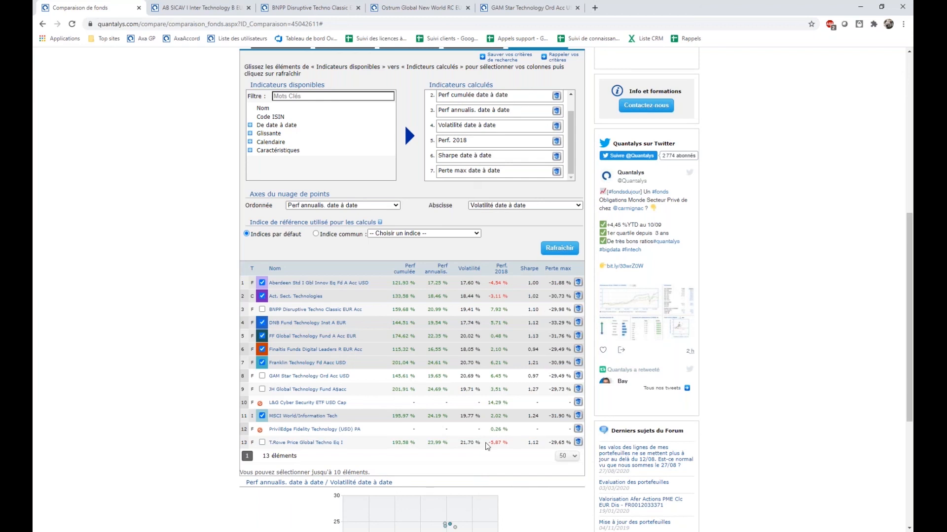
scroll(487, 446, "down", 5)
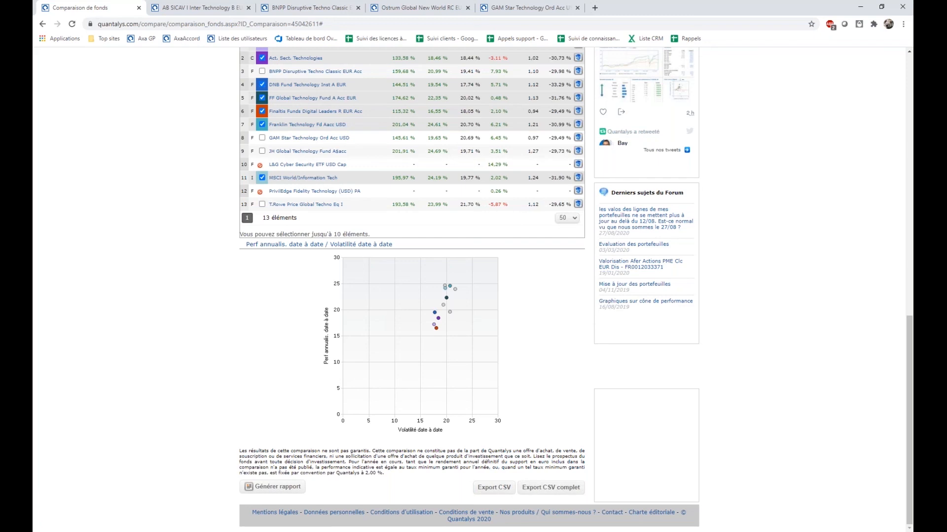
scroll(493, 488, "up", 3)
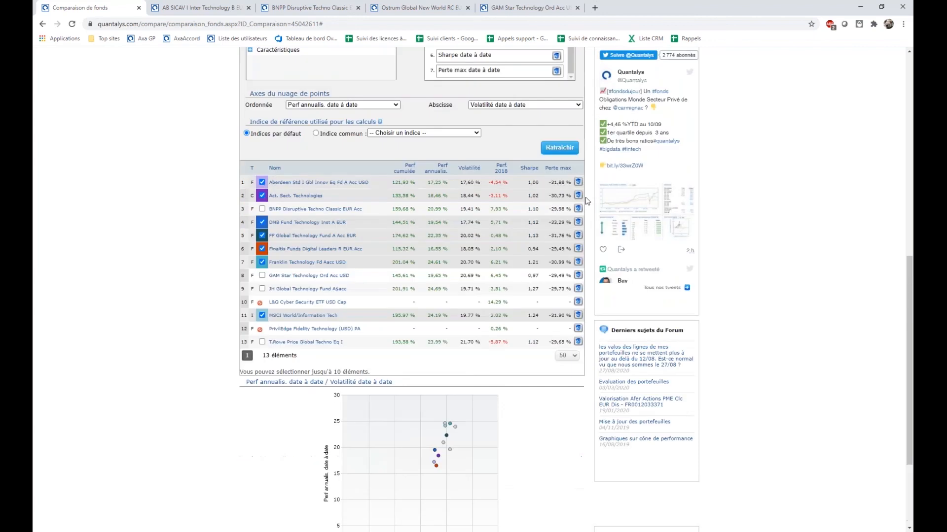
scroll(605, 321, "down", 3)
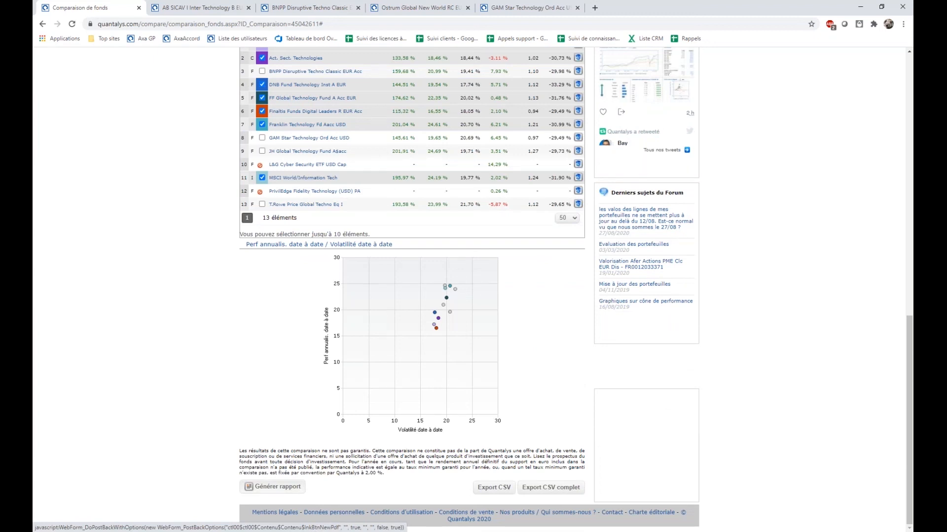
Leave the fund comparison, open the fund search page and expand its advanced search criteria.
scroll(270, 486, "up", 3)
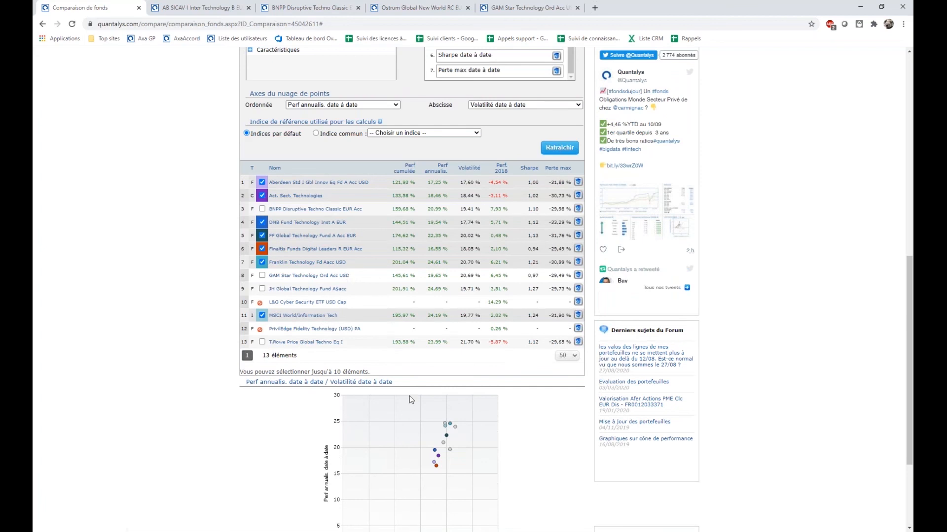
scroll(426, 240, "up", 2)
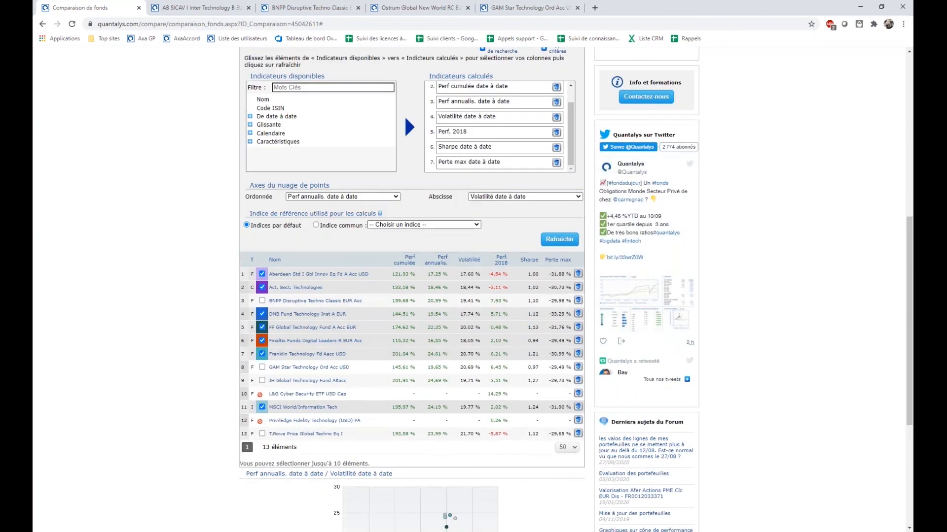
scroll(525, 220, "up", 3)
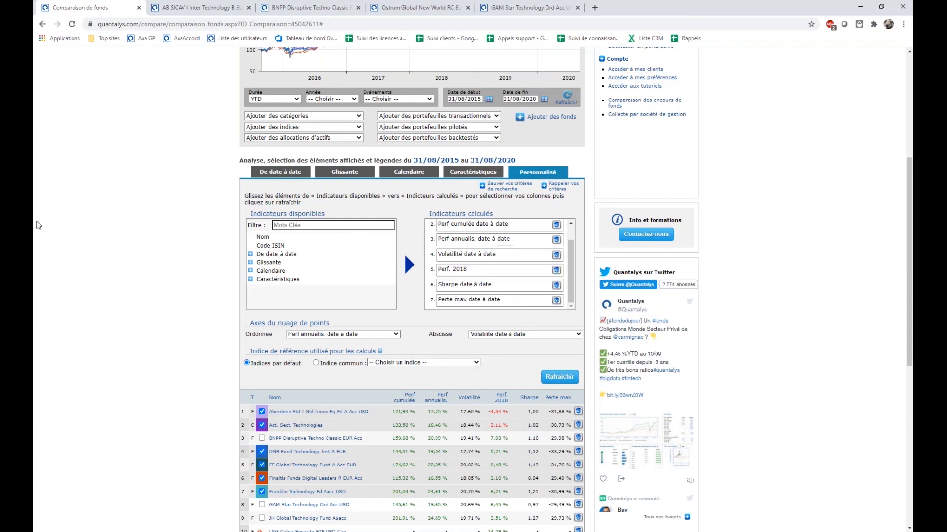
scroll(349, 275, "up", 5)
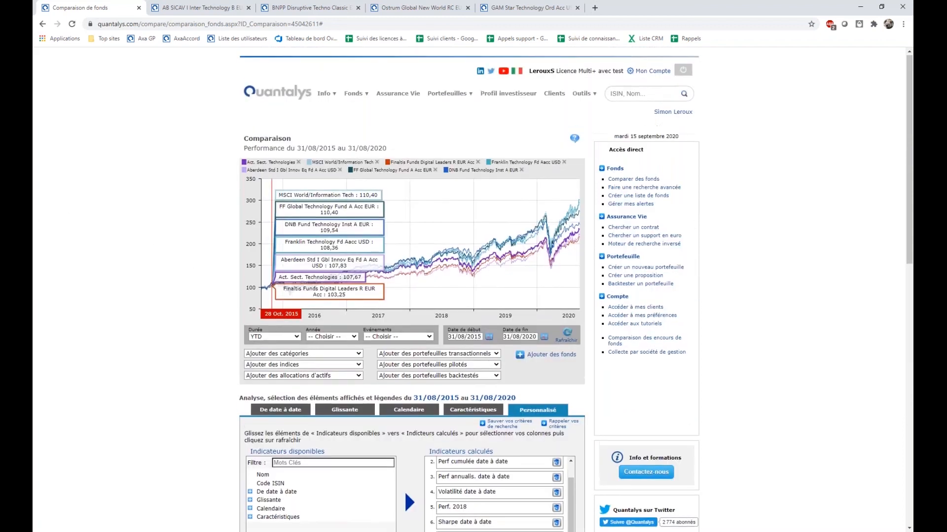
left_click(253, 123)
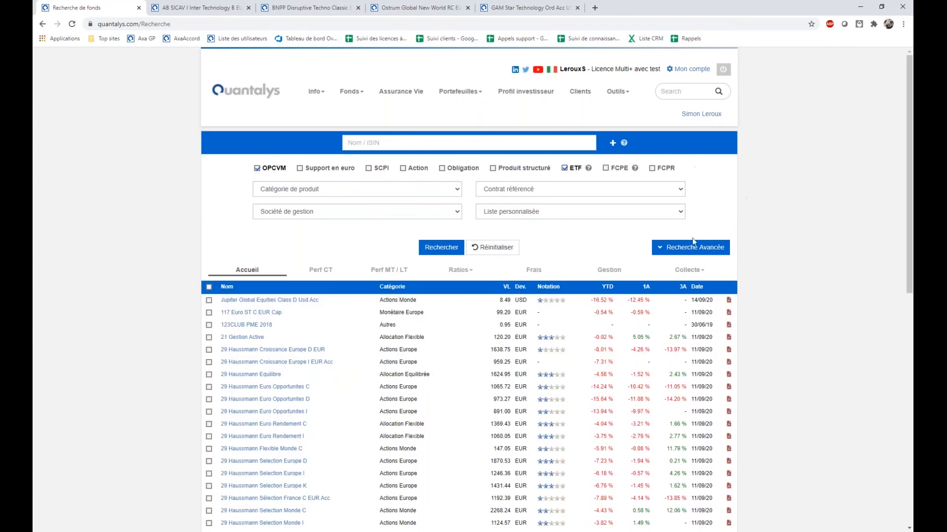
left_click(690, 247)
Expand the Données MIFID criteria and view the options available for Produit adapté à.
scroll(501, 312, "down", 1)
scroll(501, 312, "down", 4)
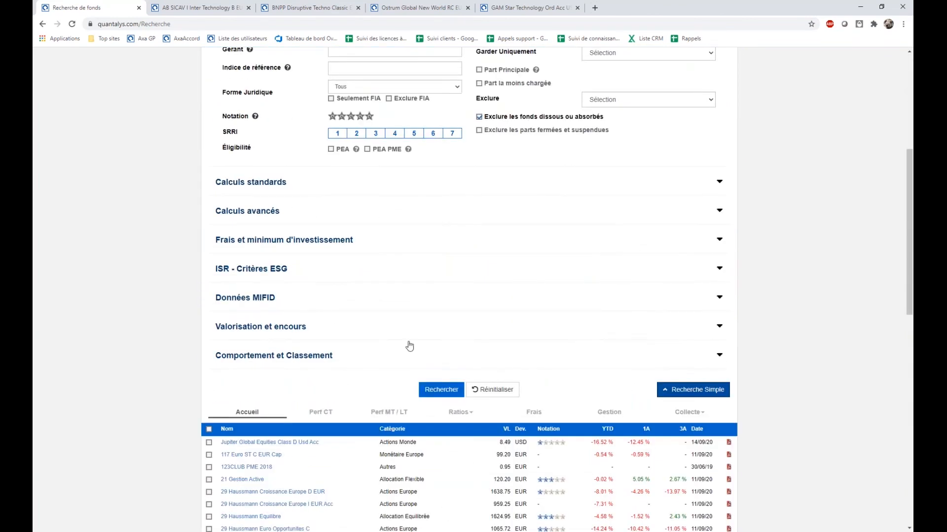
left_click(274, 305)
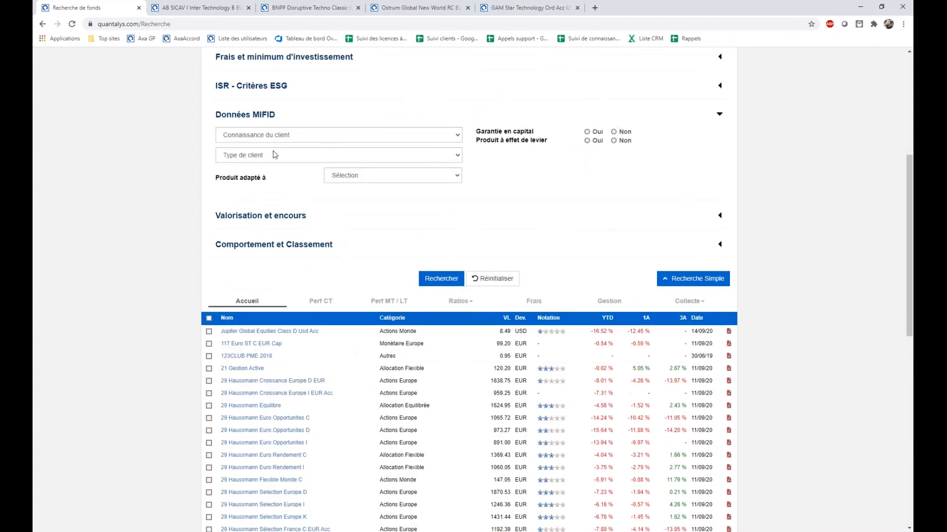
left_click(371, 181)
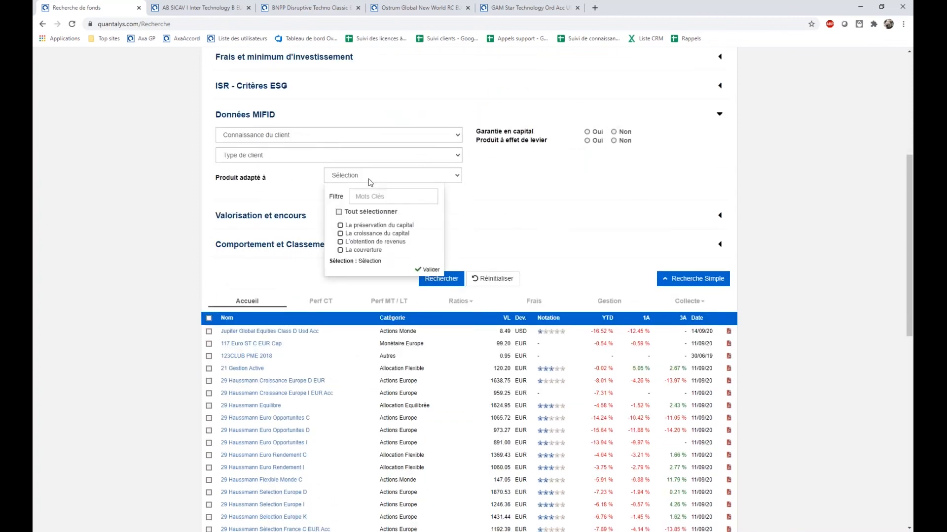
left_click(531, 202)
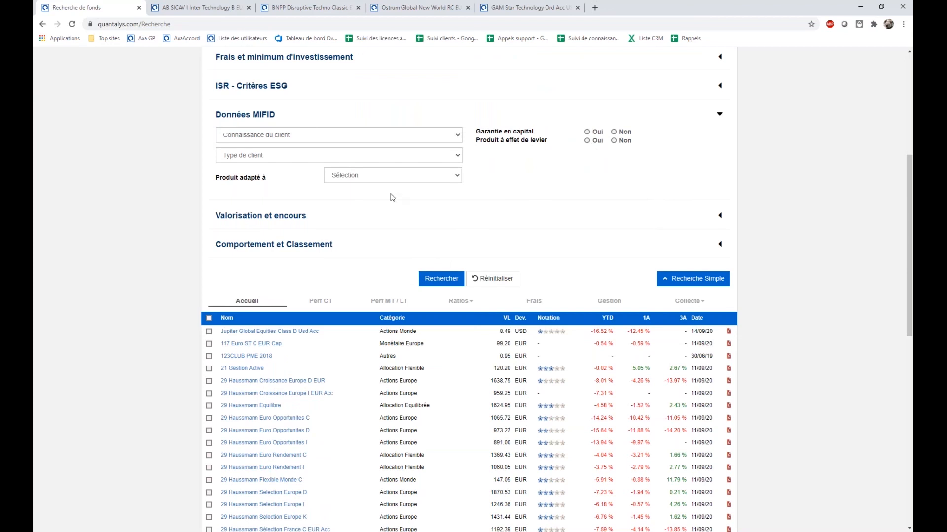
Expand the Fiche d'identité criteria and view the options available for Garder Uniquement.
scroll(370, 227, "up", 5)
left_click(331, 247)
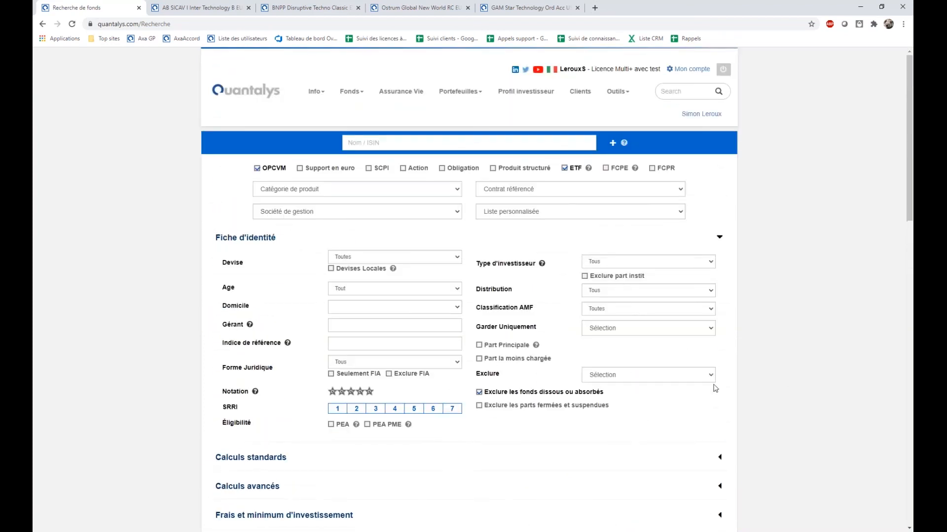
left_click(619, 329)
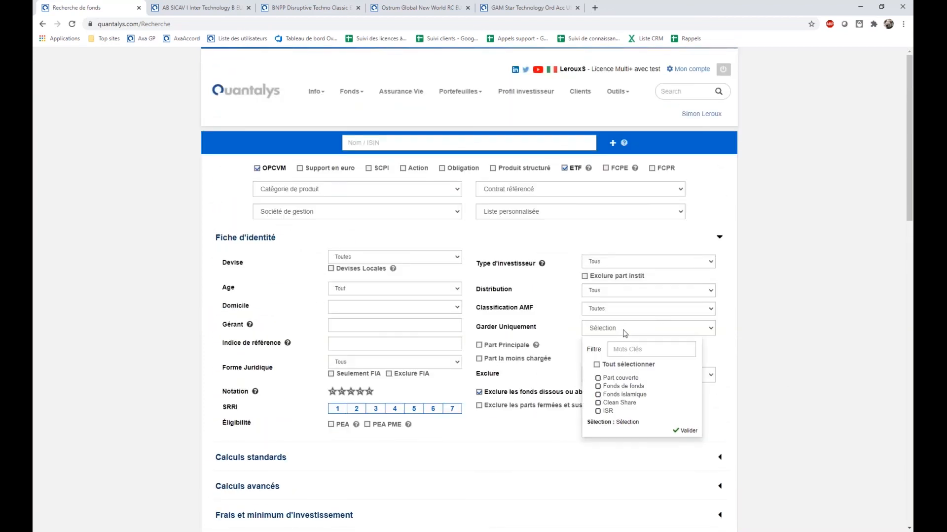
left_click(756, 365)
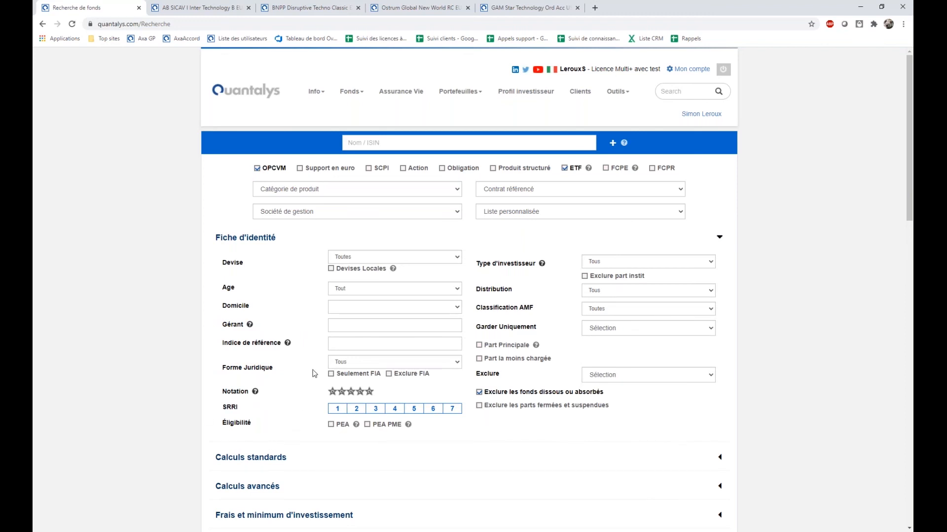
Reopen the Données MIFID criteria and view the options for Connaissance du client and Type de client.
scroll(613, 397, "down", 1)
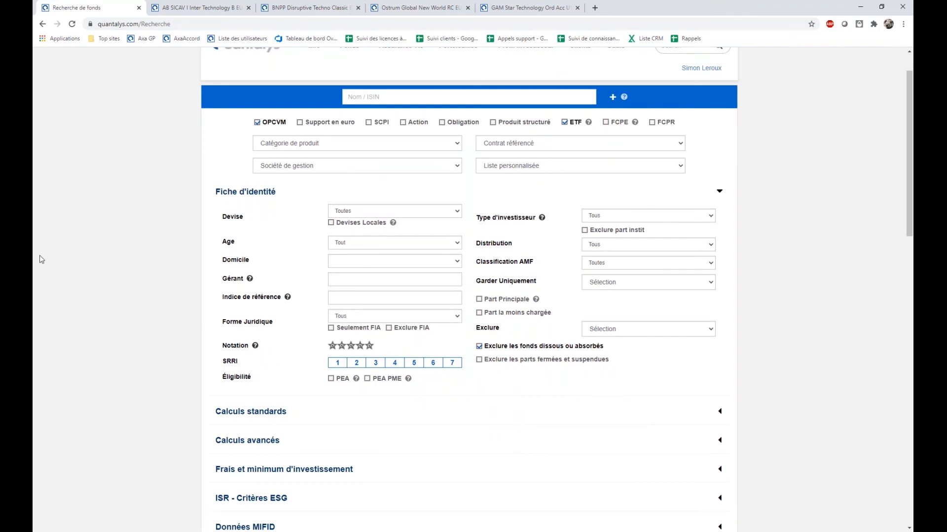
scroll(466, 369, "down", 3)
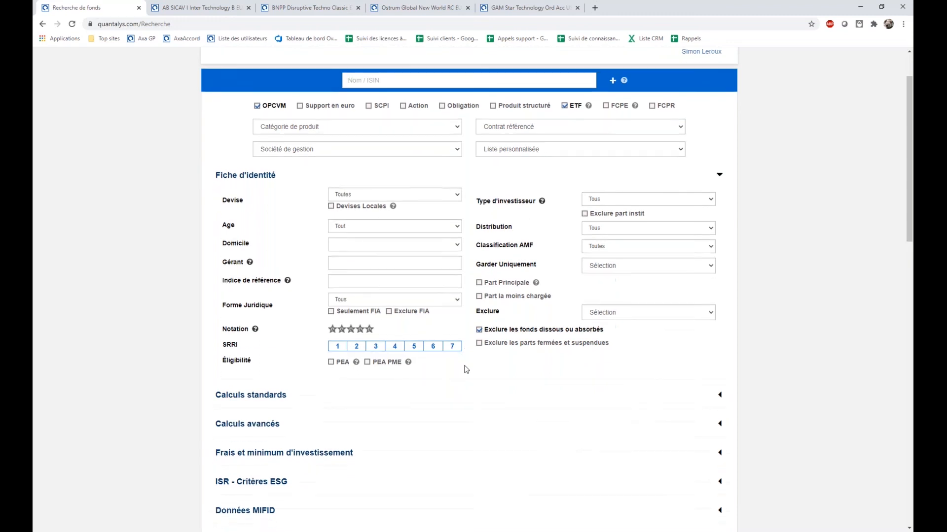
left_click(248, 392)
left_click(287, 220)
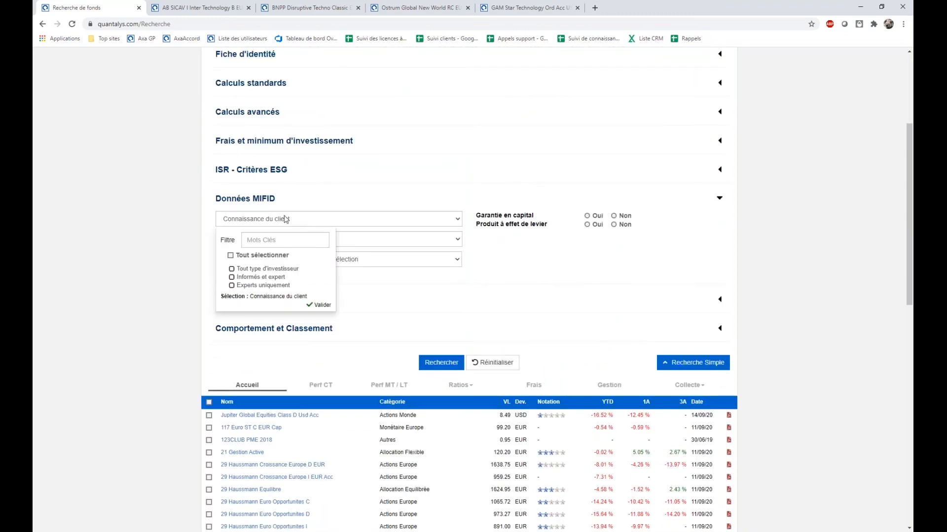
left_click(373, 241)
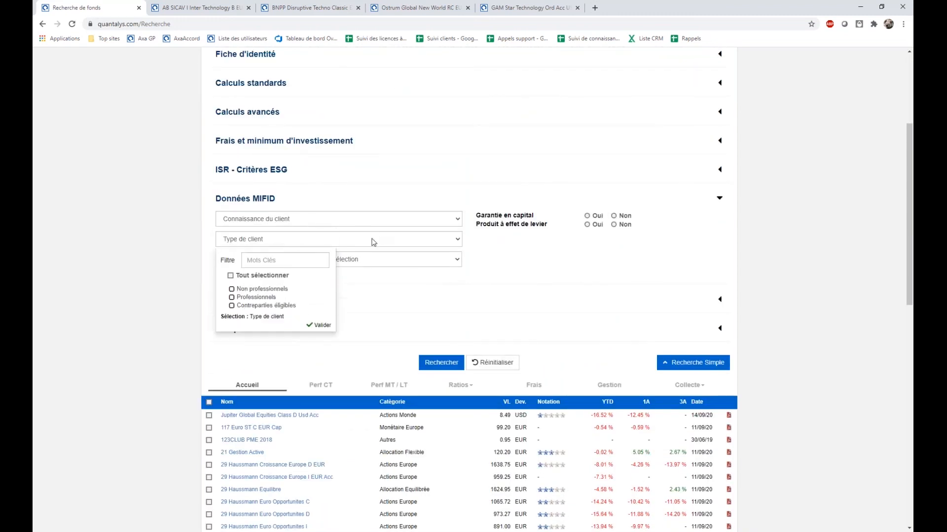
left_click(439, 276)
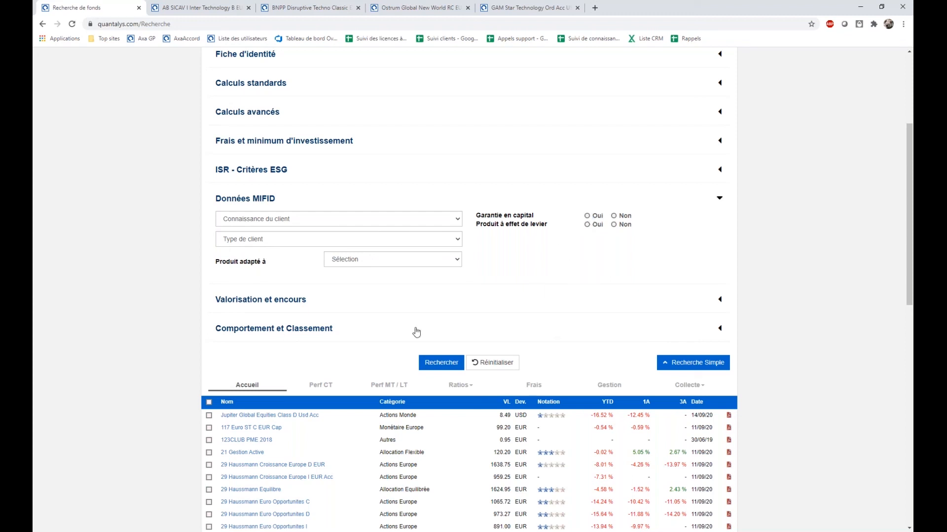
Set Garantie en capital to Oui in the MIFID criteria and run the fund search.
left_click(592, 217)
scroll(520, 290, "up", 4)
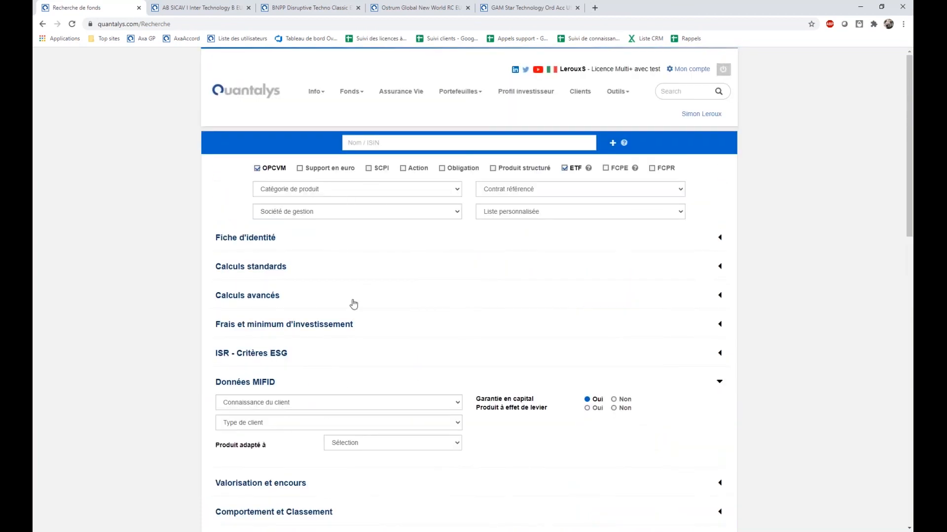
scroll(364, 217, "down", 5)
left_click(429, 272)
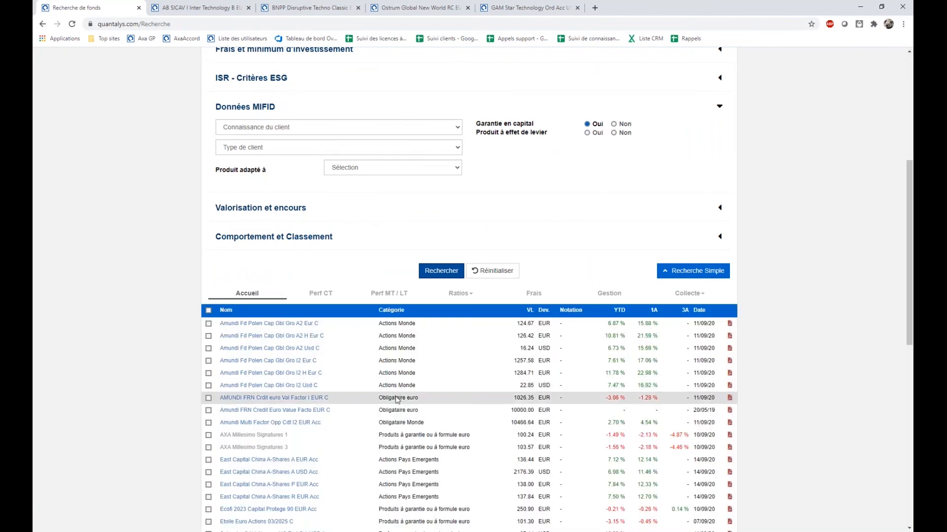
Open Amundi Fd Polen Cap Gbl Gro A2 Eur C in a new tab and examine its Investir details through Marchés cibles.
right_click(277, 324)
left_click(300, 330)
left_click(649, 9)
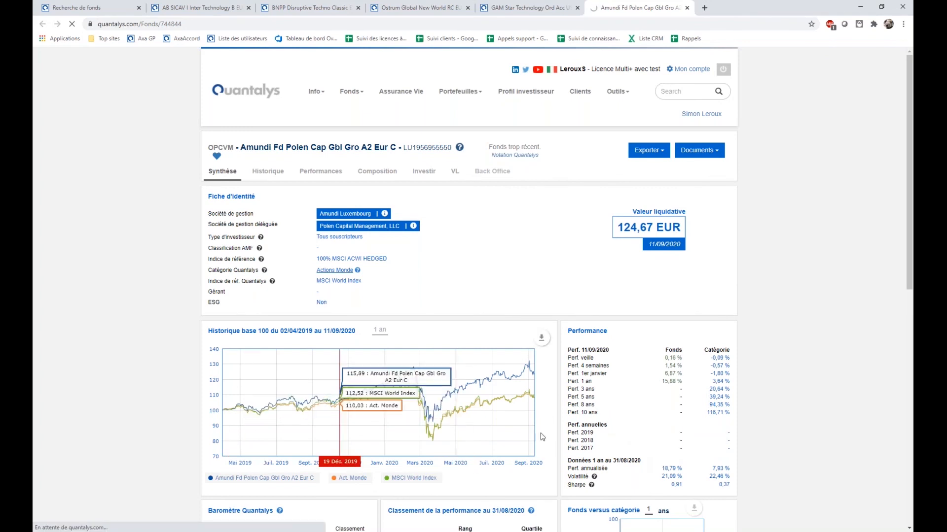
scroll(497, 416, "down", 4)
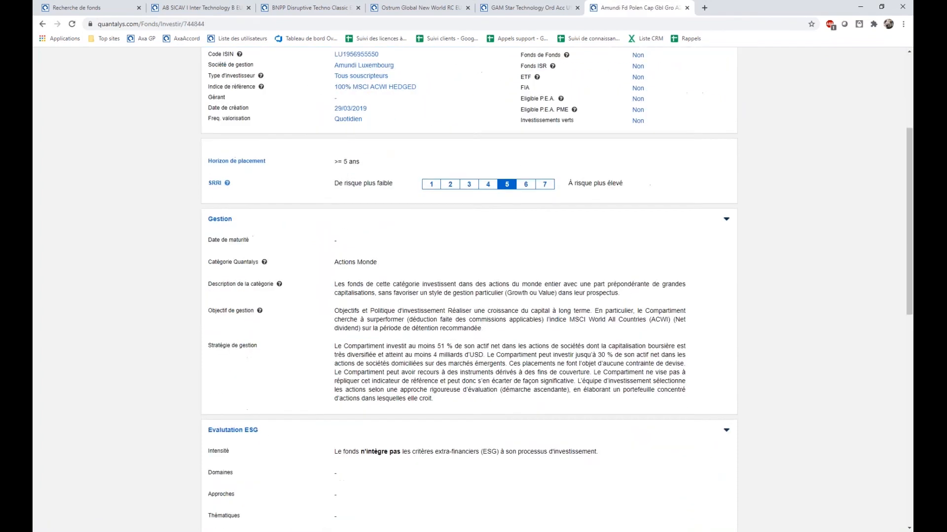
scroll(498, 432, "down", 6)
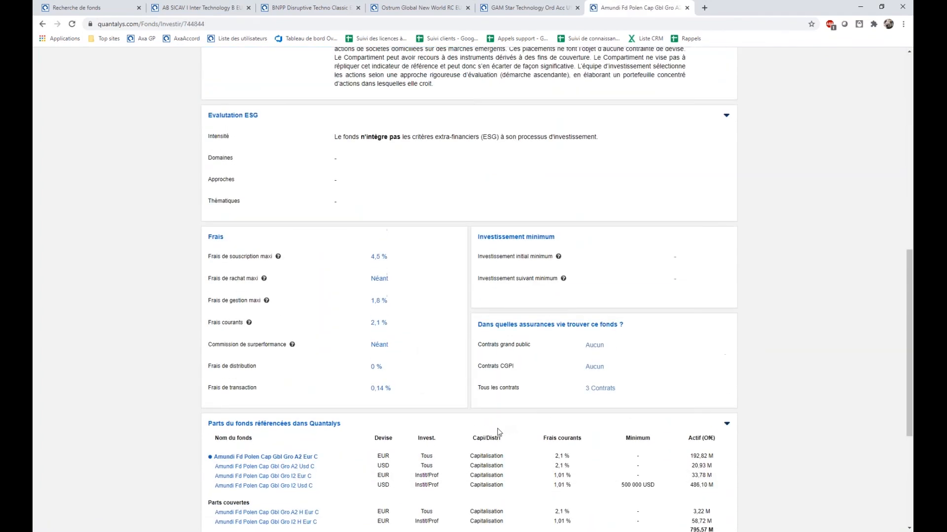
scroll(563, 406, "down", 3)
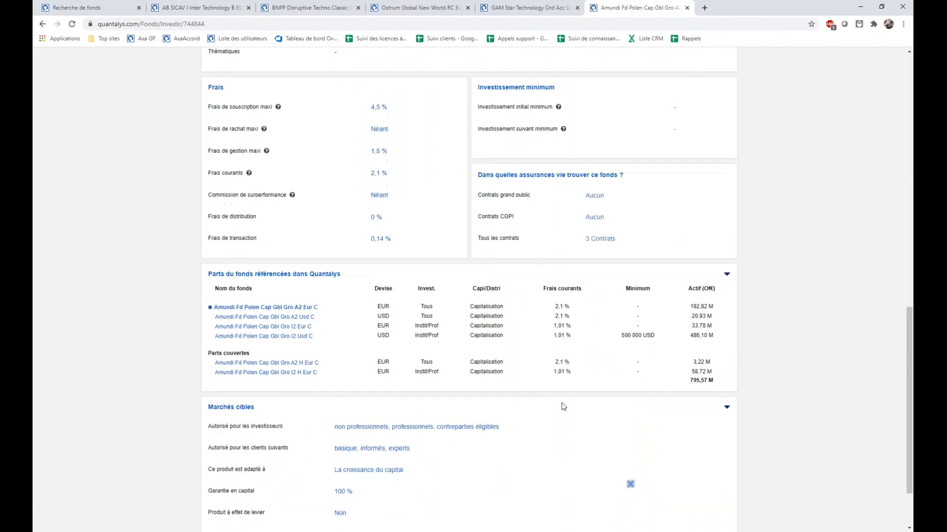
scroll(563, 406, "down", 2)
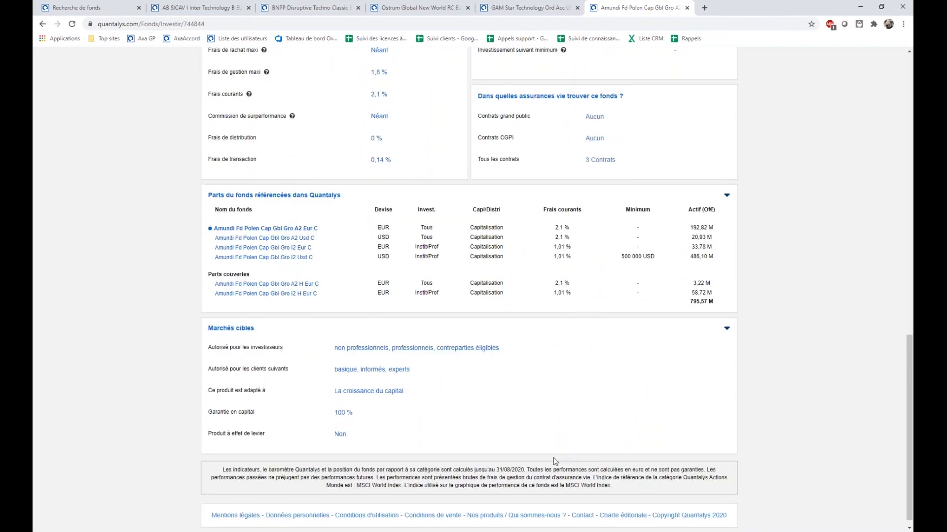
scroll(591, 438, "up", 13)
Return to the fund search and review the list of capital-guaranteed funds and the MIFID criteria.
left_click(83, 8)
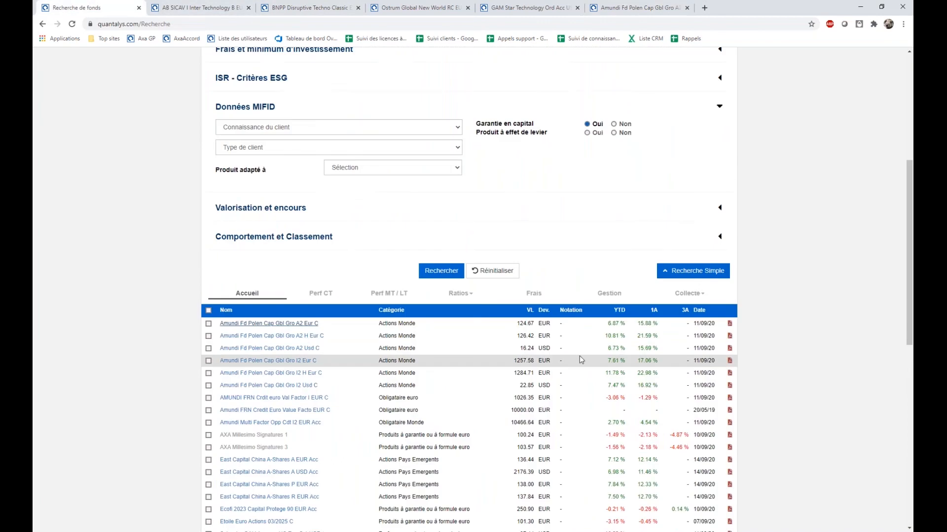
scroll(480, 401, "down", 3)
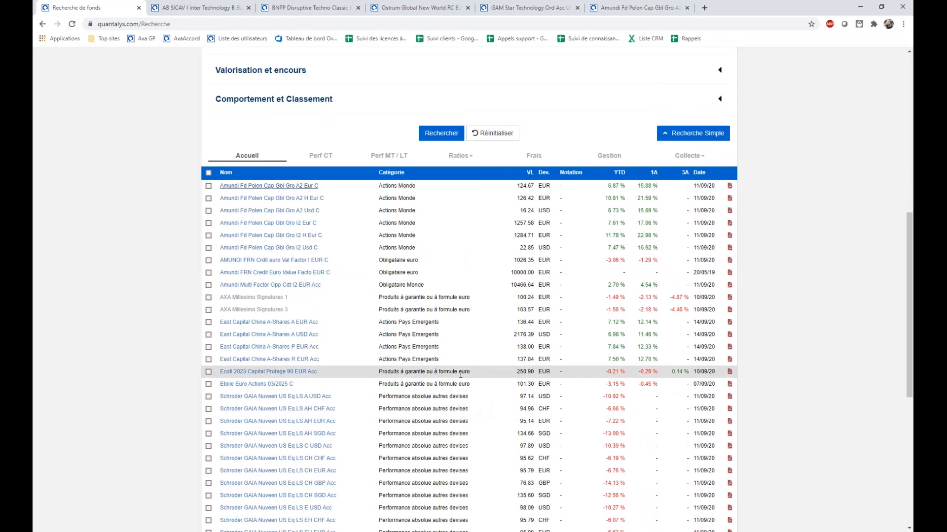
scroll(508, 332, "up", 5)
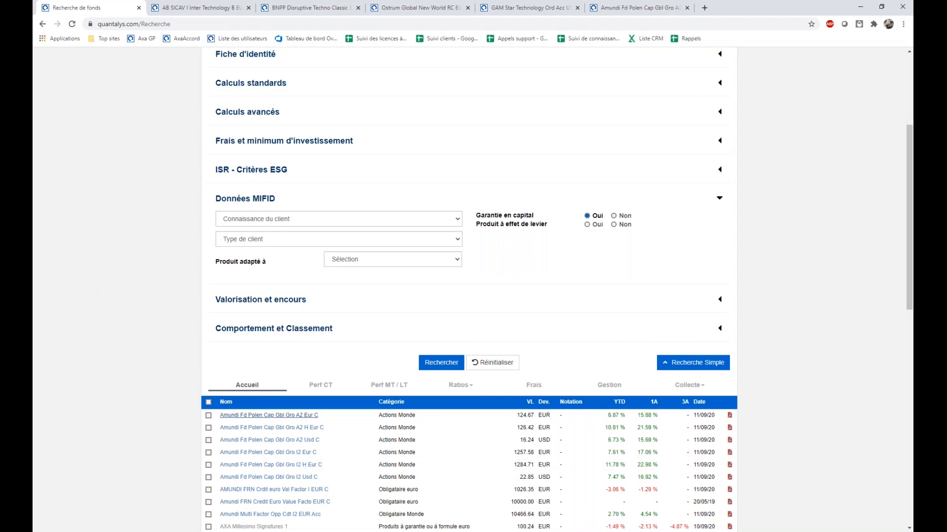
Switch to the Quantalys training calendar PDF in Adobe Acrobat Reader.
key("alt+Tab")
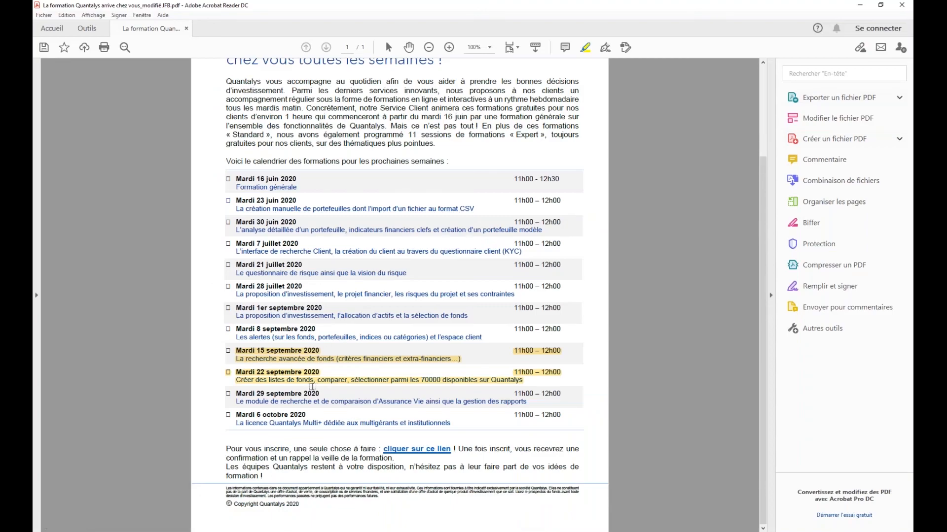